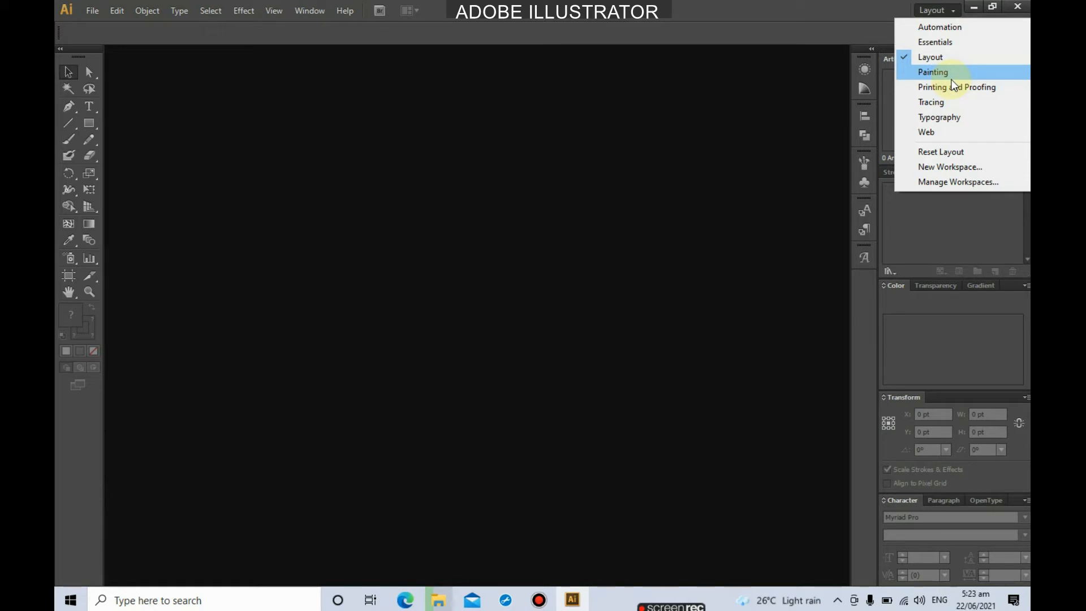
- Try the Painting workspace and set the workspace to Essentials
click(951, 77)
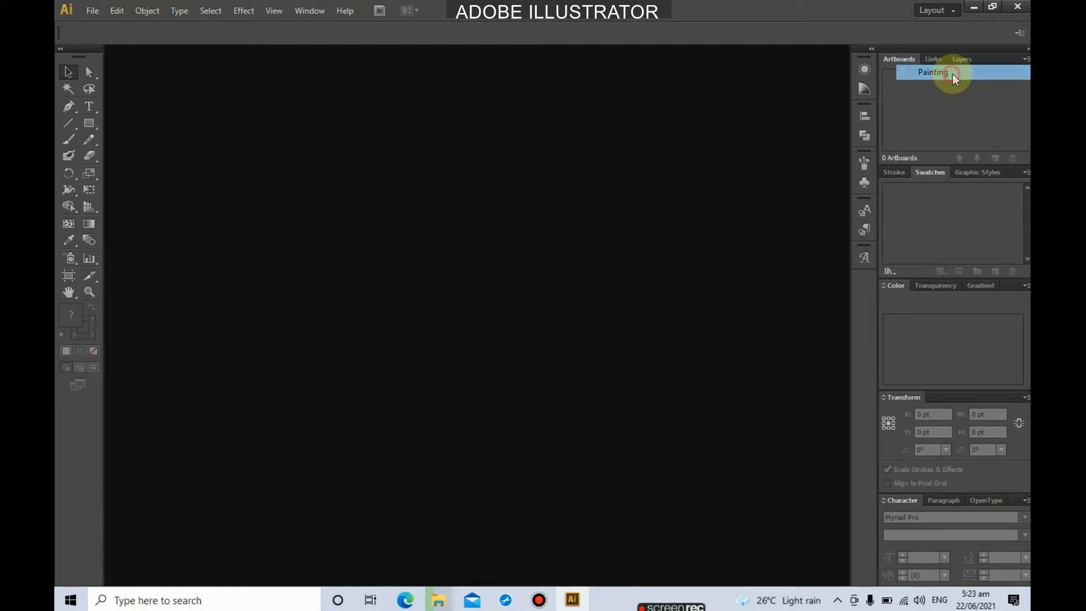
click(953, 11)
click(948, 43)
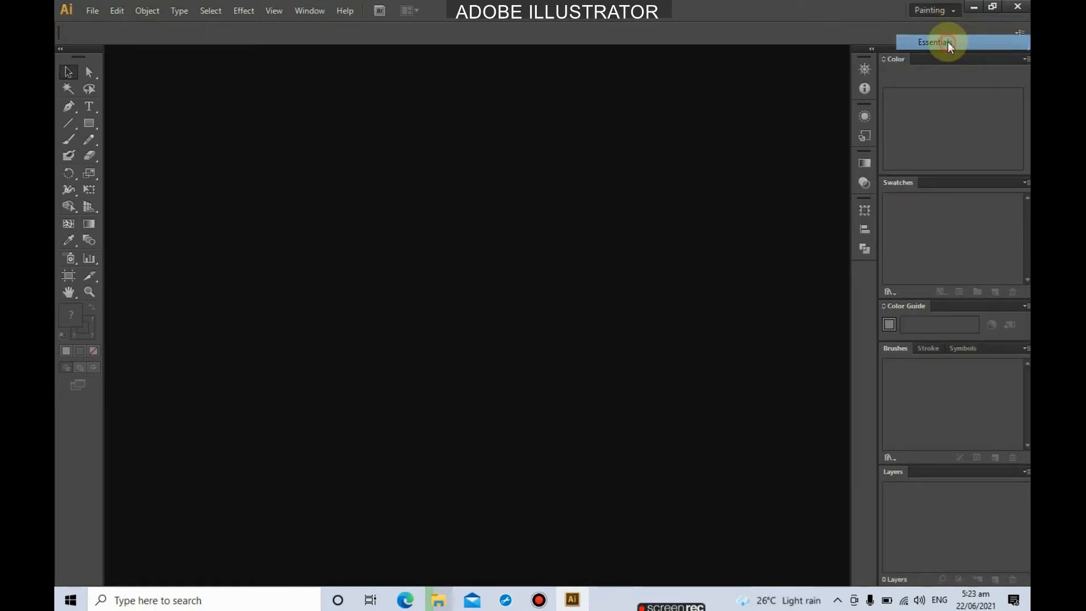
click(941, 11)
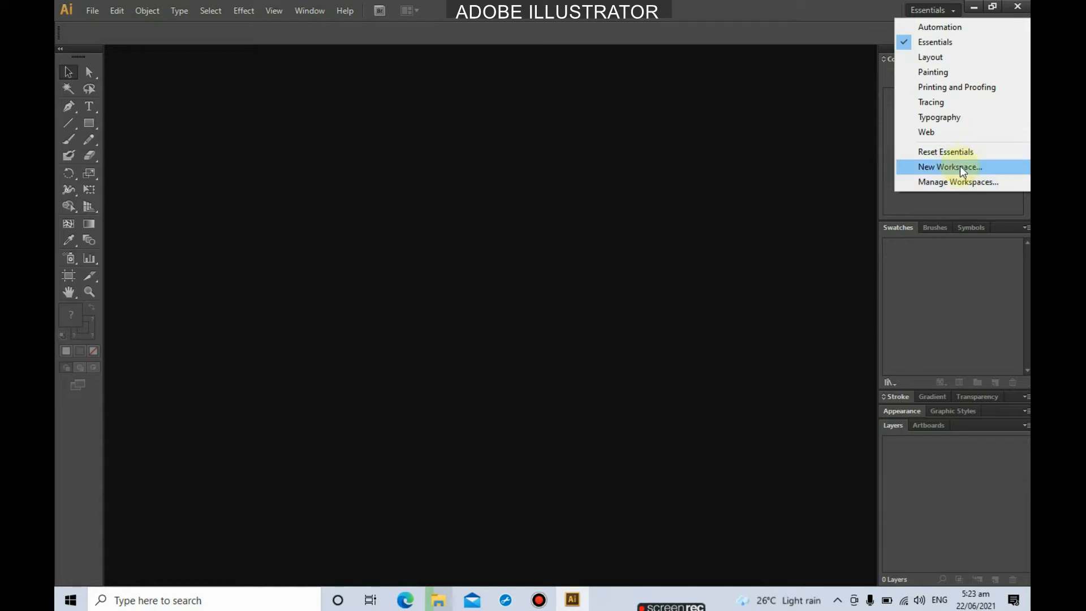
click(937, 11)
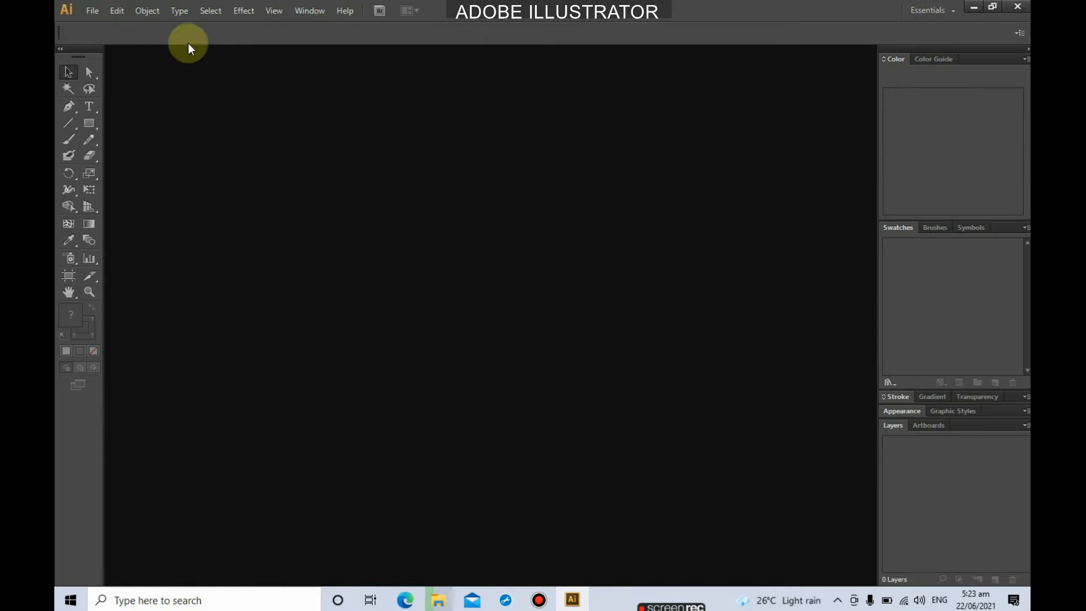
- Create a new Letter-size print document with one artboard in CMYK colour mode
click(95, 12)
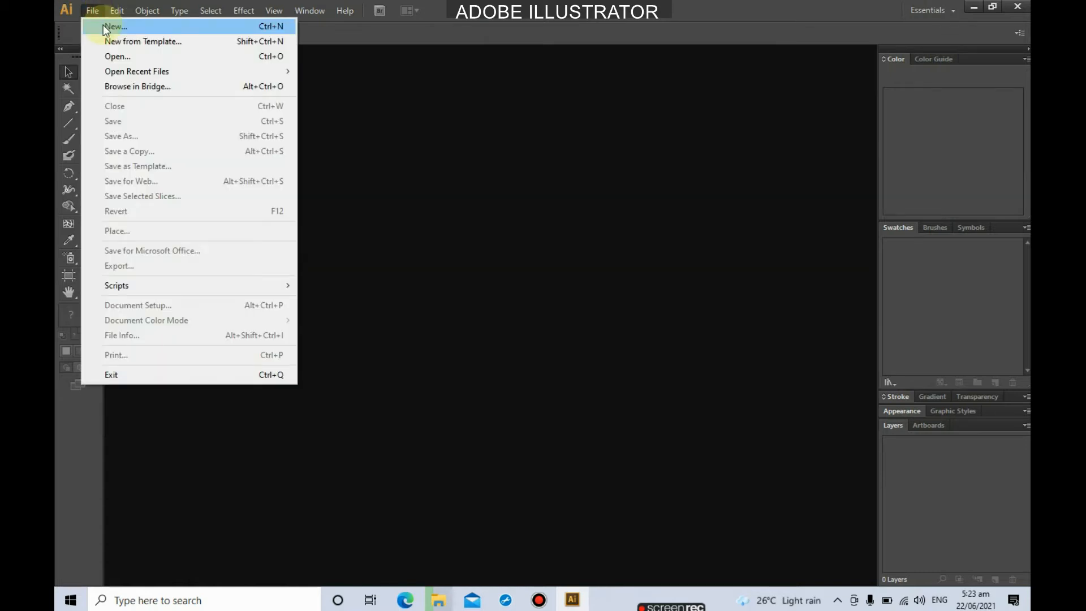
click(103, 26)
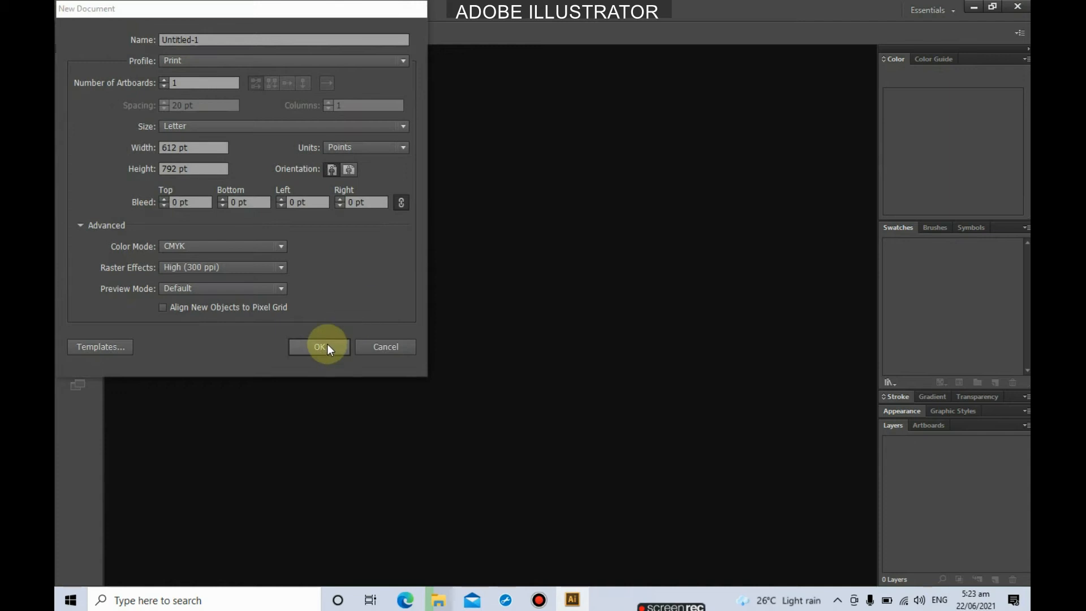
click(327, 347)
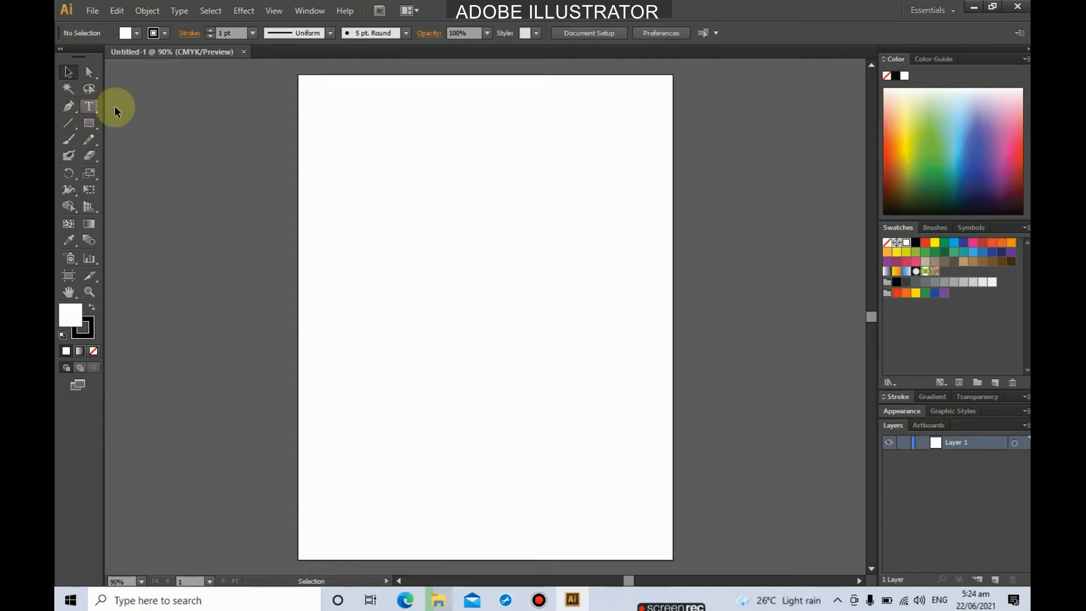
- Draw a nearly horizontal line about 227 pt long near the artboard's upper edge and a rectangle about 257 × 179 pt below it
click(68, 123)
drag(360, 145, 500, 149)
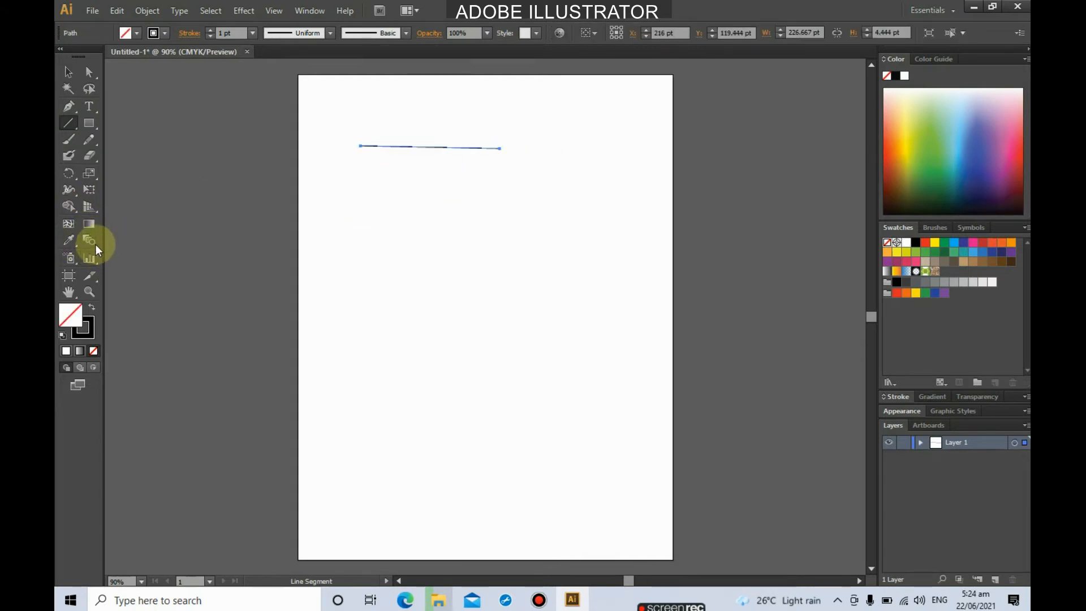
click(89, 109)
click(90, 126)
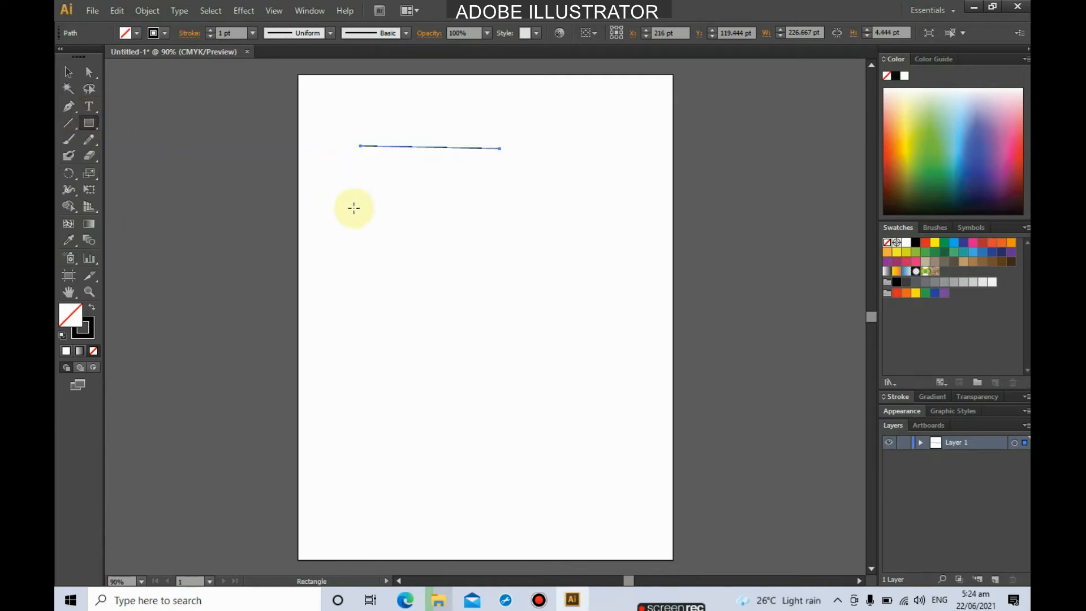
drag(360, 221, 518, 332)
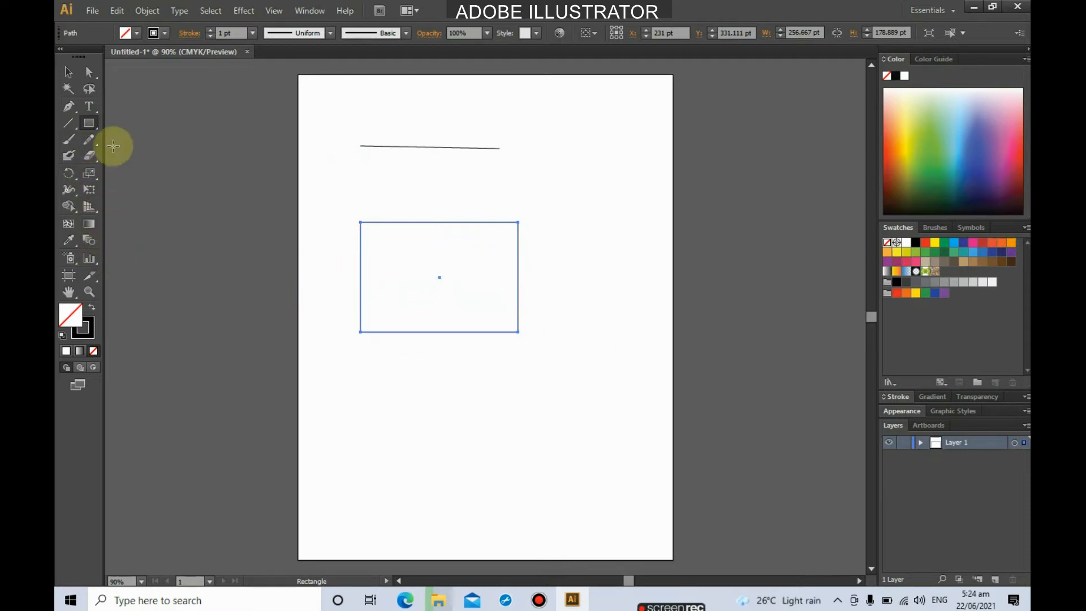
click(92, 120)
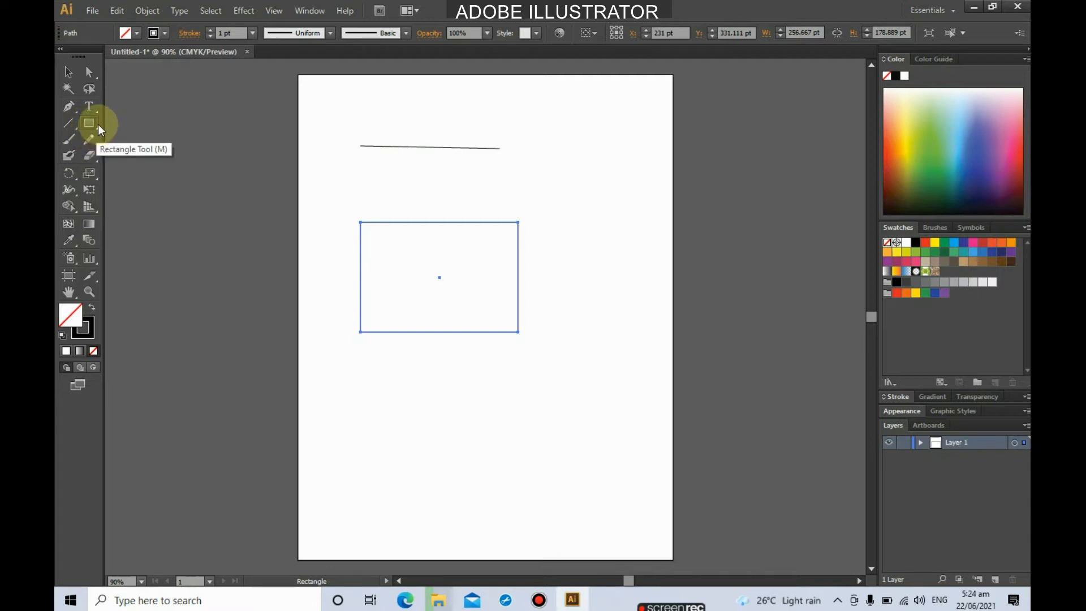
click(94, 121)
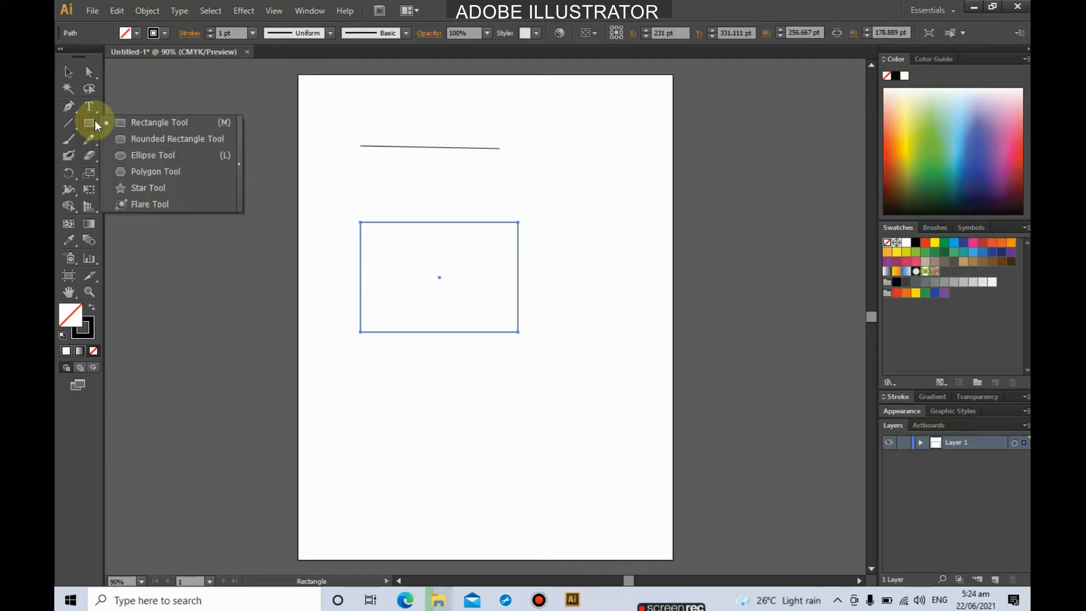
click(93, 142)
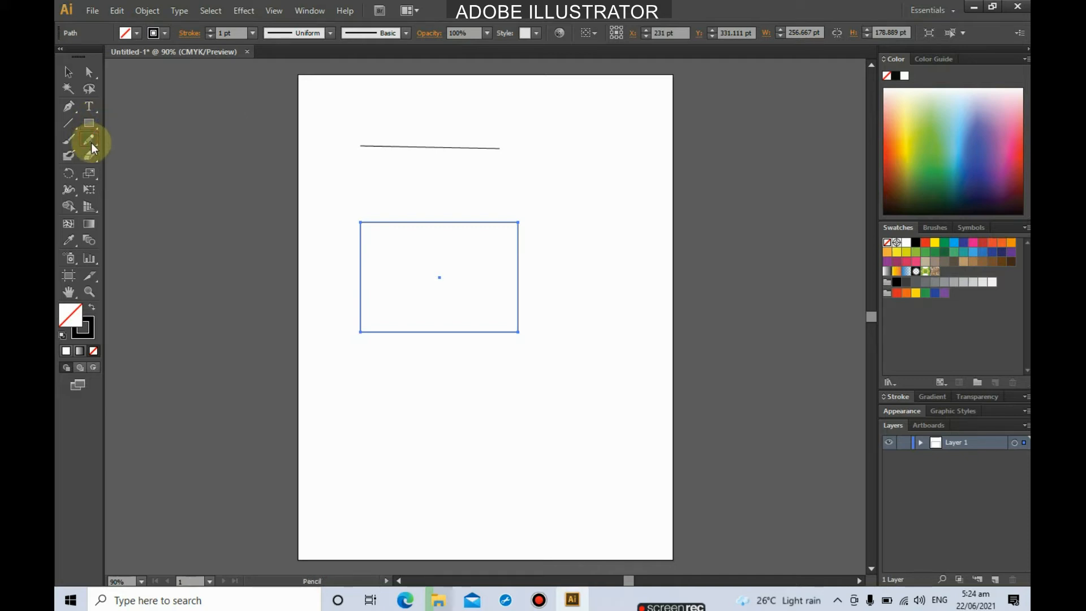
click(90, 137)
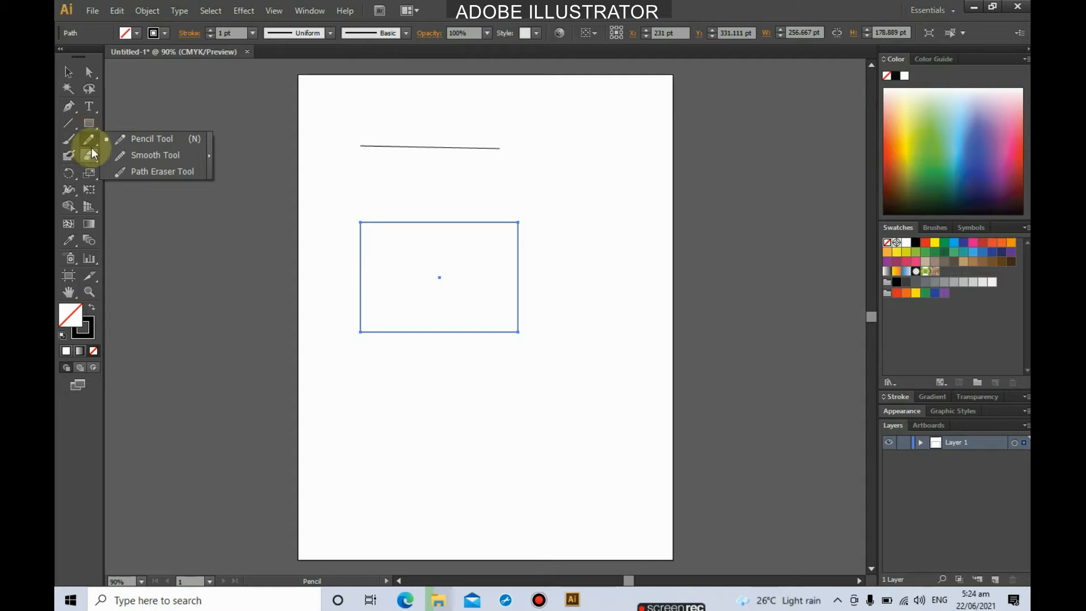
click(89, 139)
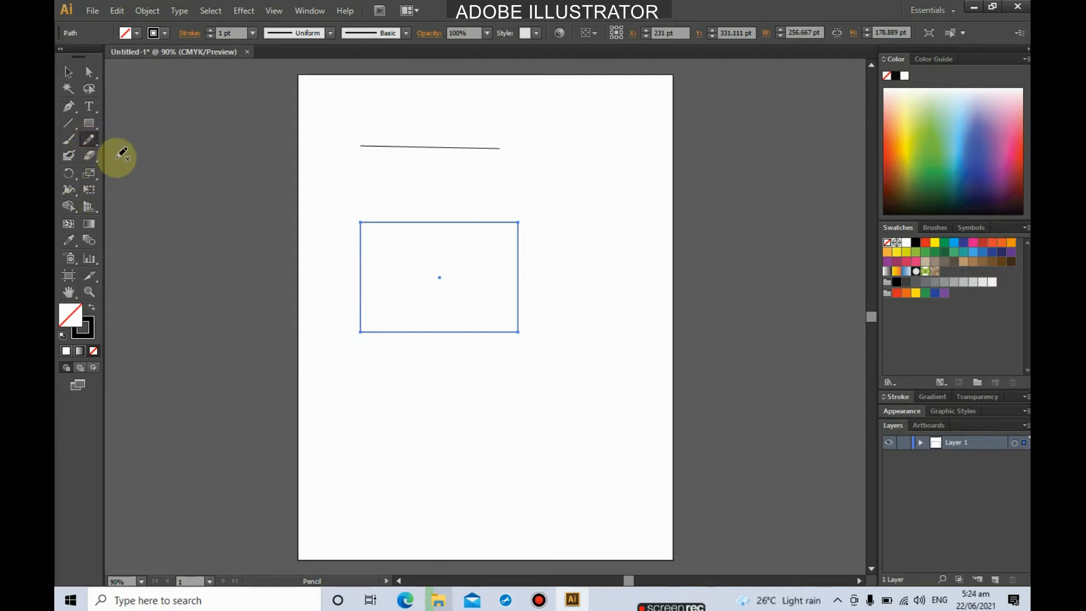
- Draw an unfilled ellipse about 218 × 178 pt below the rectangle with the Ellipse tool
click(88, 122)
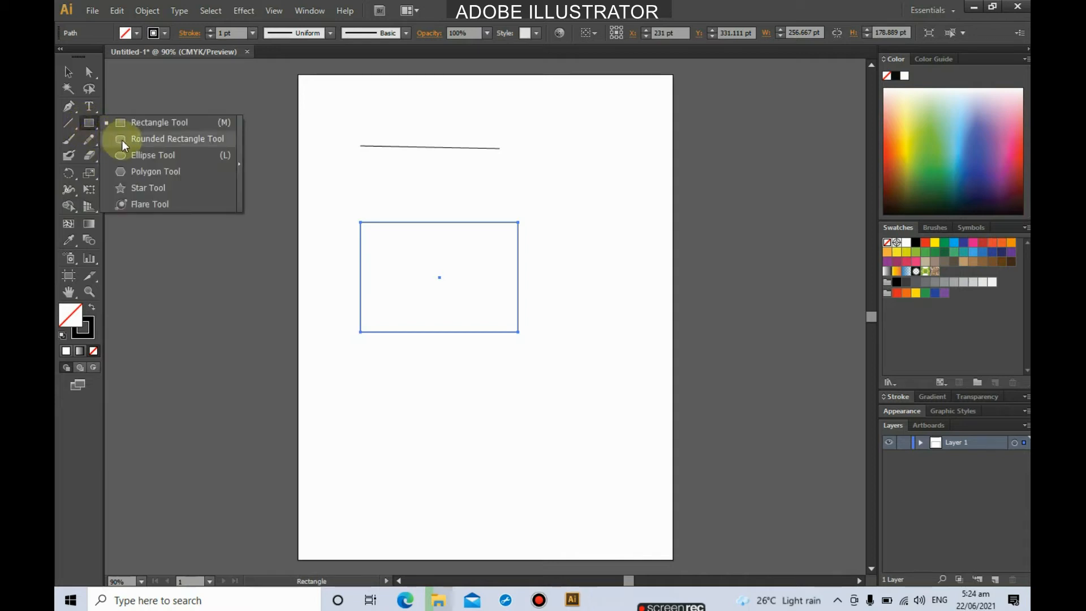
click(139, 156)
drag(373, 393, 507, 502)
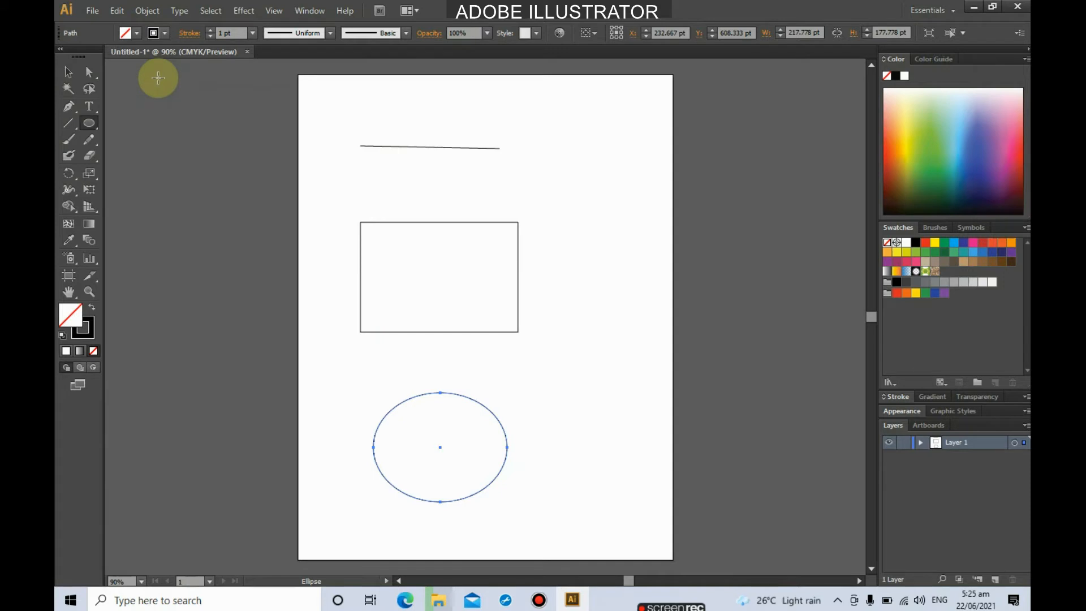
- Move the line, the rectangle and the ellipse each to the right and slightly up on the artboard
click(69, 72)
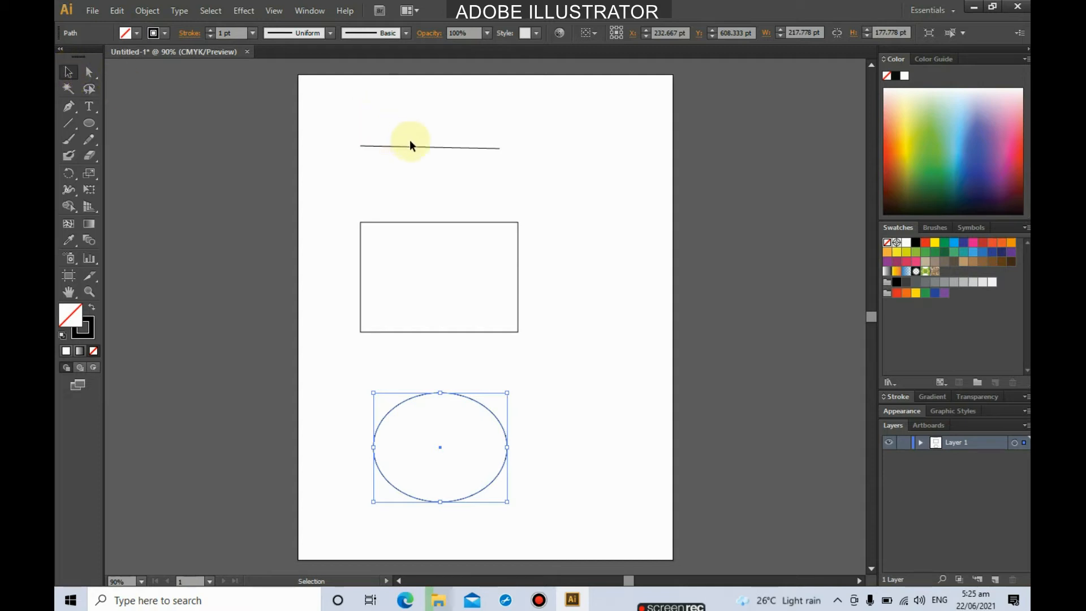
drag(434, 148, 541, 136)
drag(506, 224, 571, 192)
drag(497, 425, 560, 401)
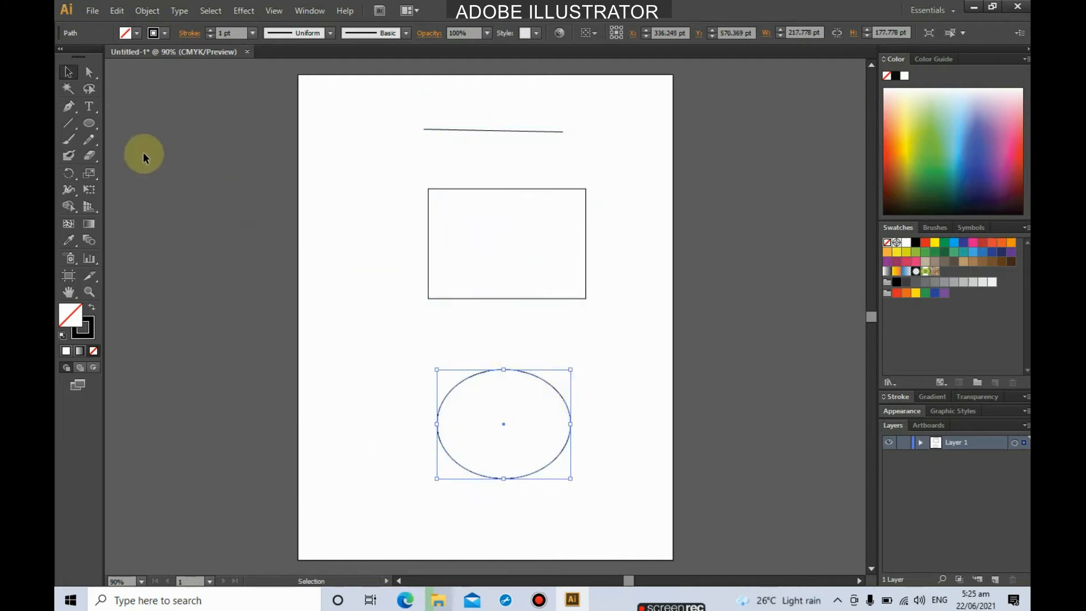
- Reshape the rectangle into an irregular quadrilateral by moving its four corner anchor points individually with the Direct Selection tool
click(92, 72)
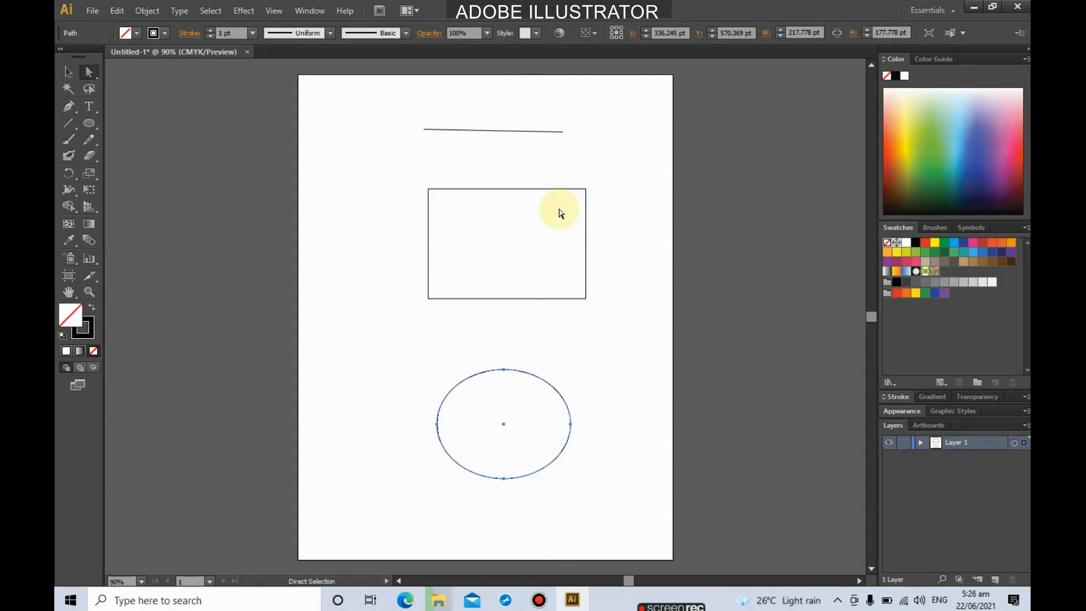
click(548, 190)
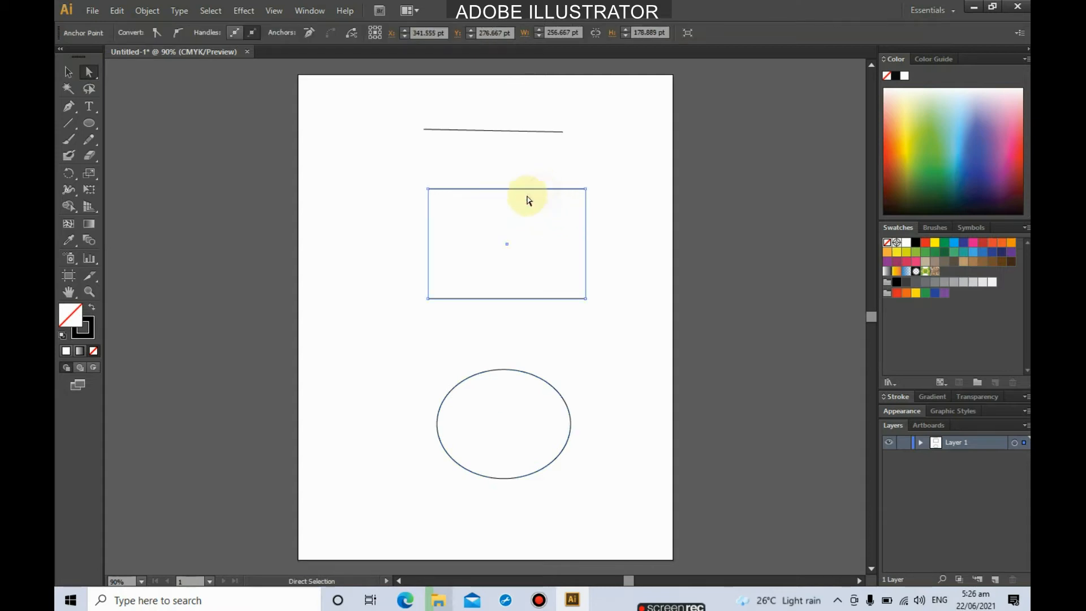
mouse_move(535, 189)
mouse_down()
mouse_move(516, 177)
mouse_move(543, 194)
mouse_move(524, 182)
mouse_move(533, 188)
mouse_up()
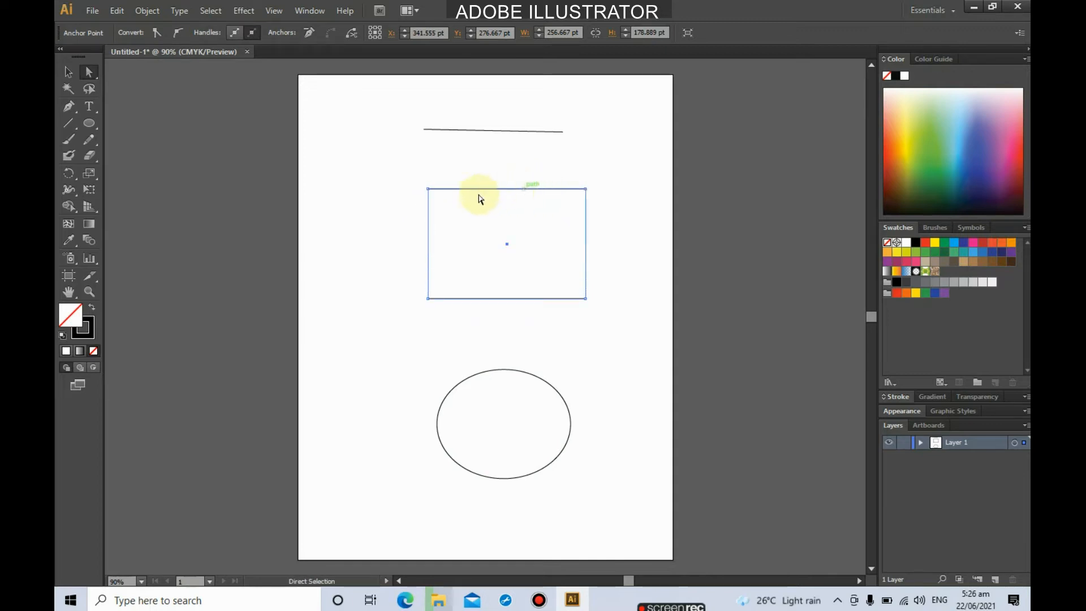
drag(431, 194, 431, 195)
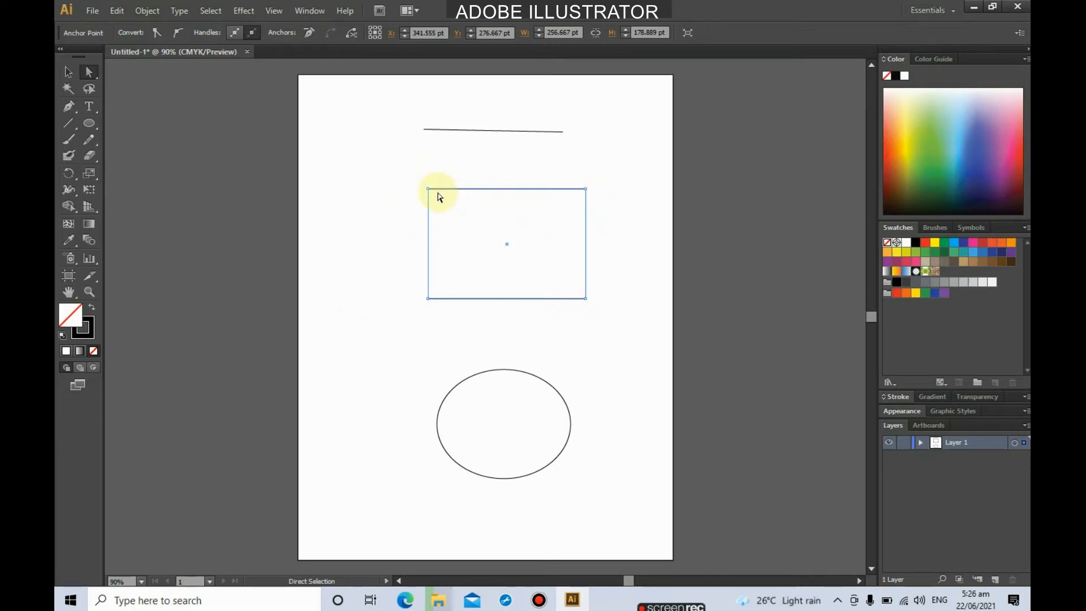
drag(431, 193, 350, 172)
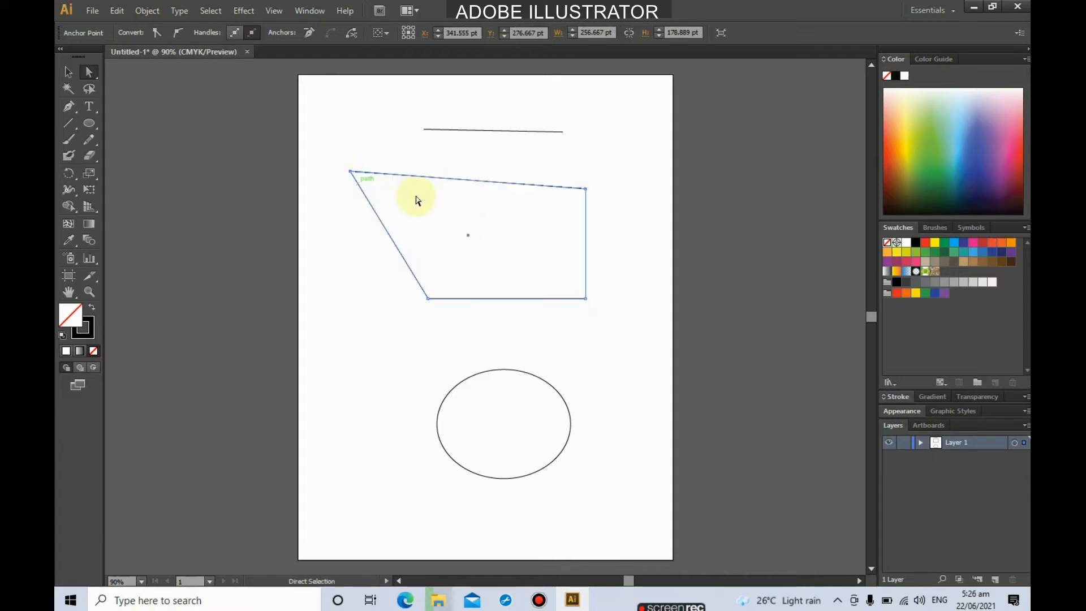
drag(582, 196, 468, 204)
drag(429, 299, 370, 310)
drag(586, 298, 512, 275)
mouse_move(510, 270)
mouse_down()
mouse_move(543, 287)
mouse_move(529, 270)
mouse_up()
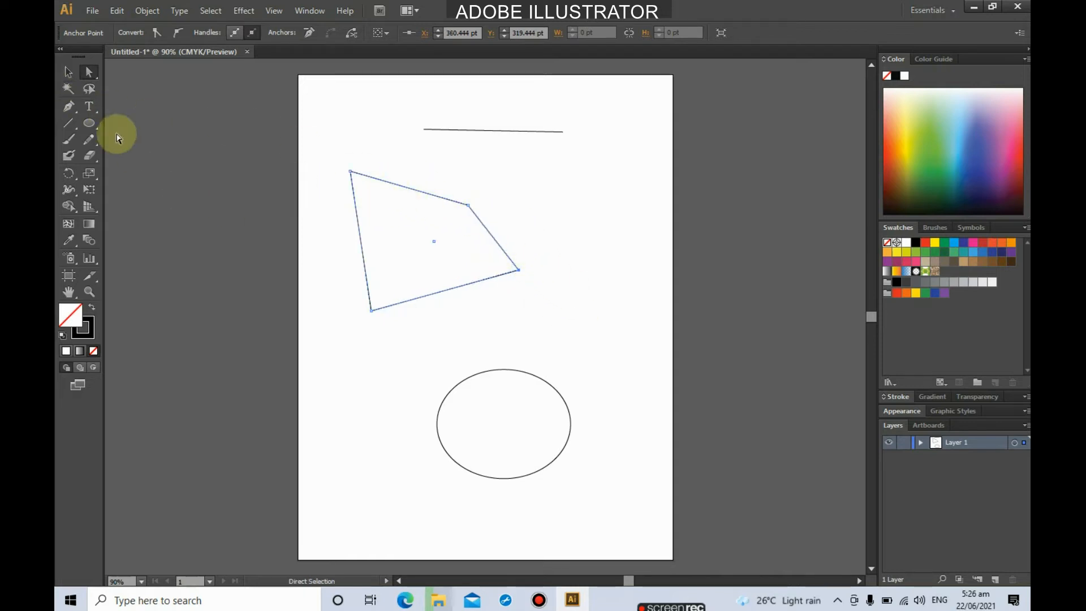
- Move the whole irregular quadrilateral right and slightly down with the Selection tool
click(67, 72)
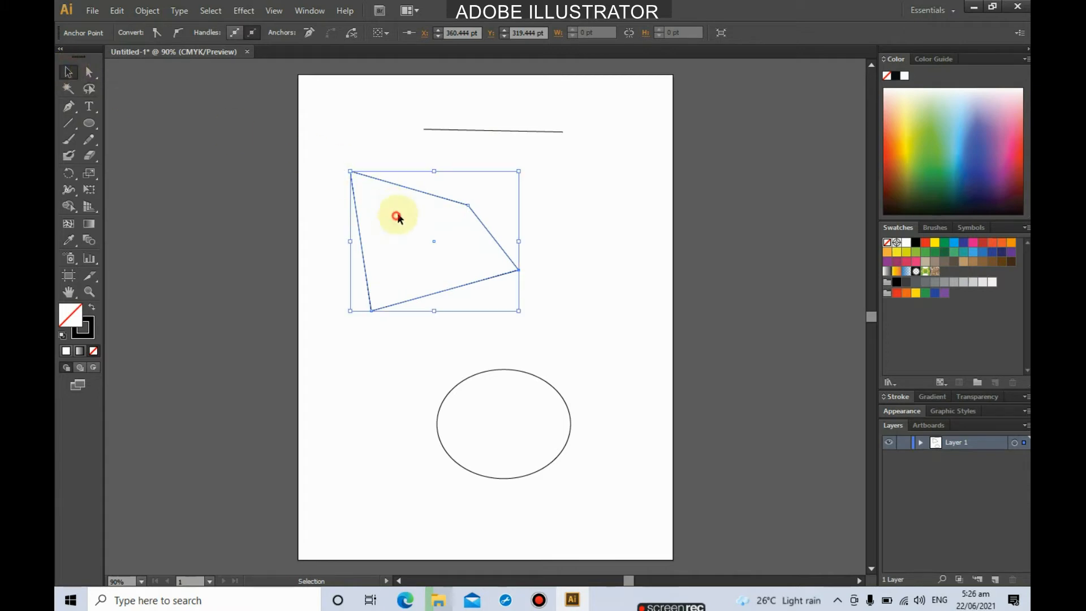
click(461, 219)
drag(433, 196, 483, 205)
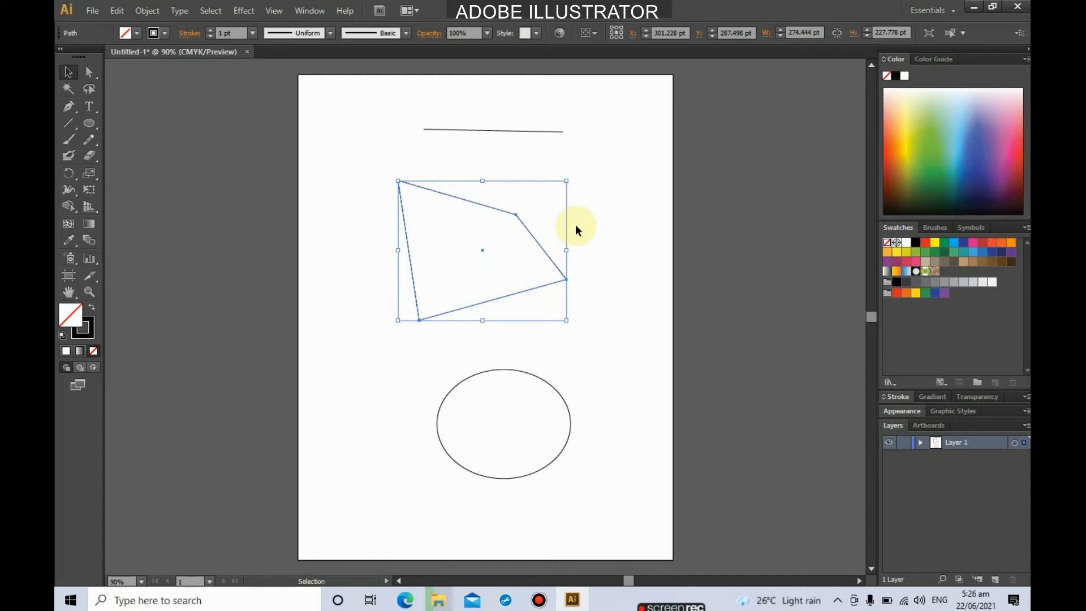
- Reposition the quadrilateral's anchor points with the Direct Selection tool to form a trapezoid-like shape with a wide base and narrower upper edge
click(90, 70)
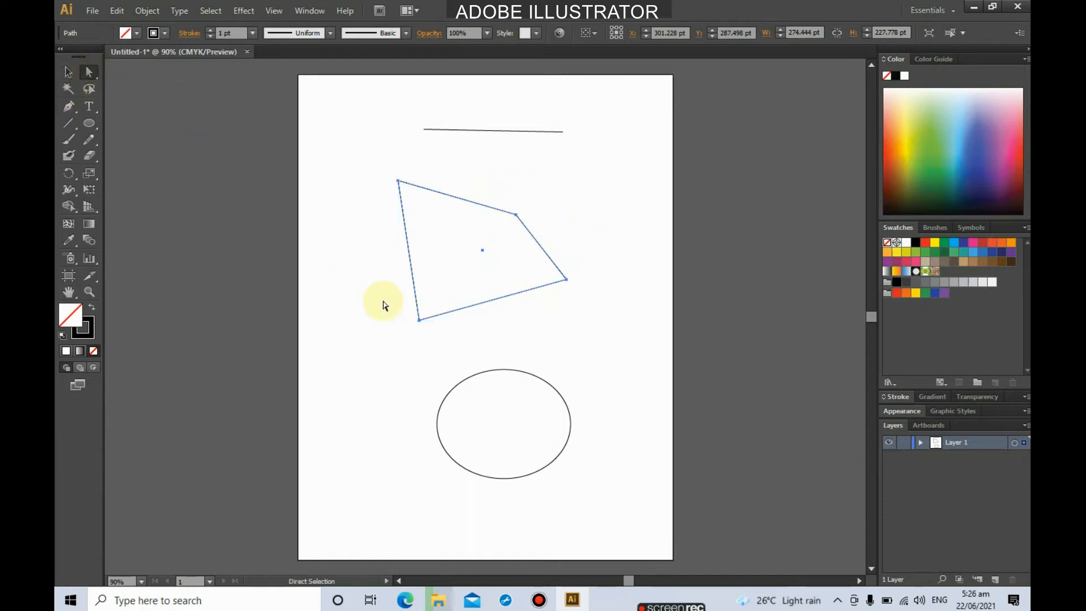
drag(418, 320, 472, 278)
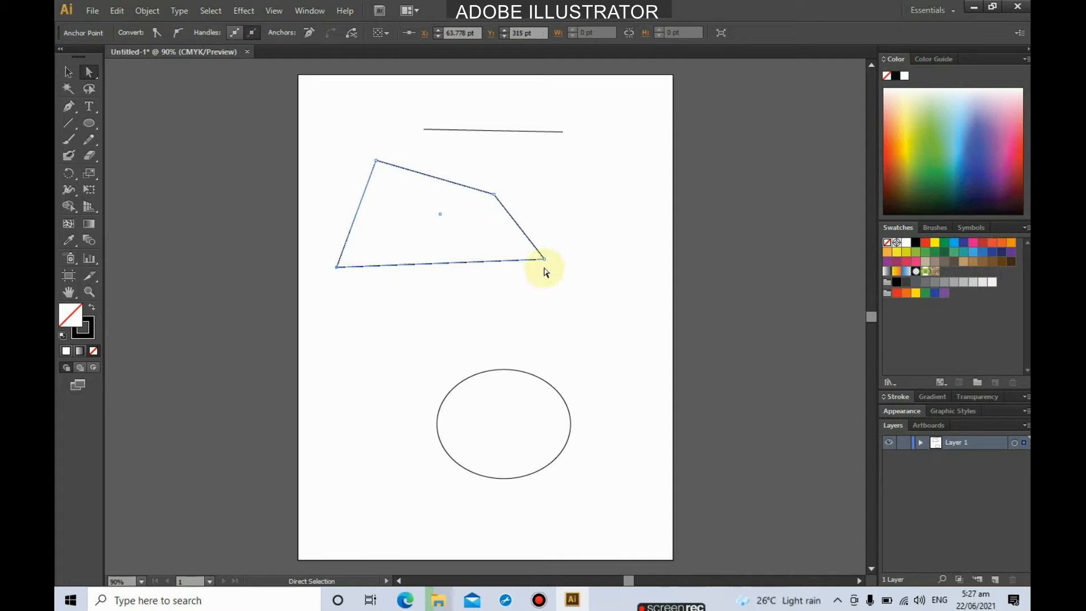
drag(545, 260, 593, 262)
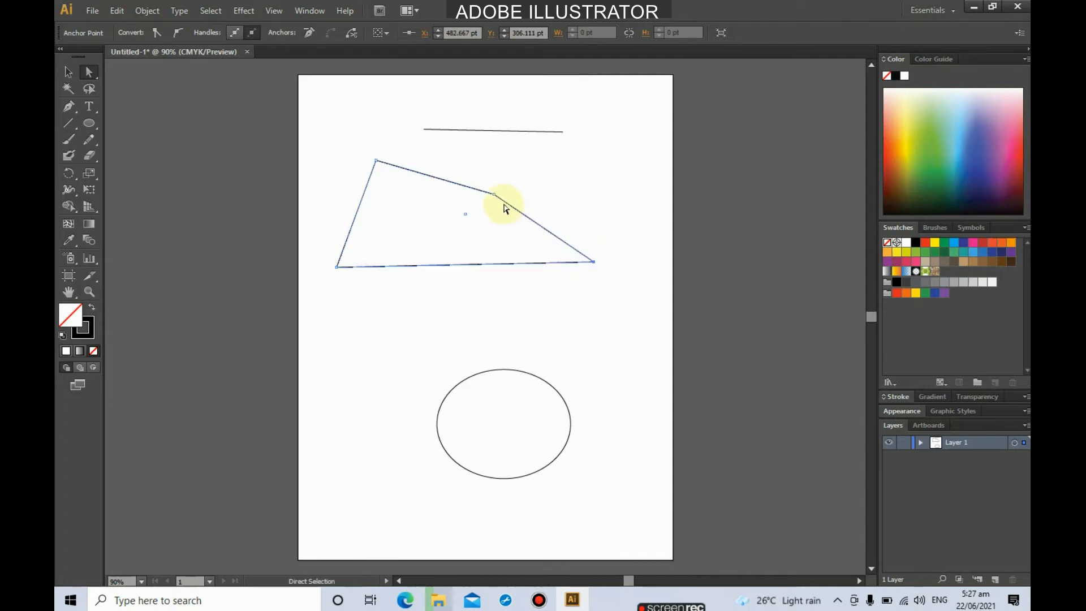
drag(494, 194, 538, 171)
drag(377, 161, 412, 163)
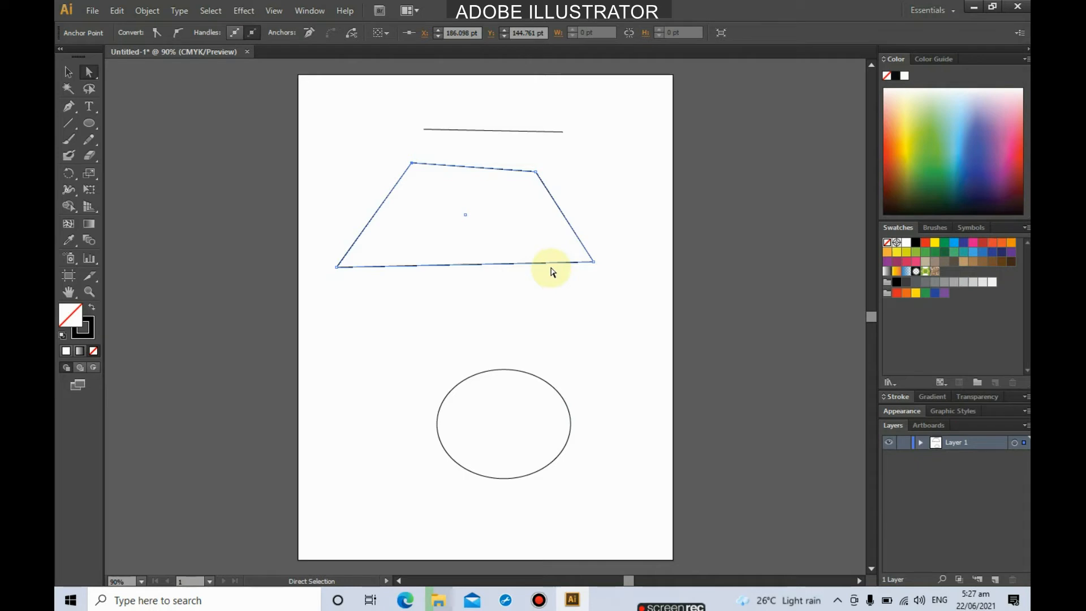
- Move the ellipse up and left to sit centred below the trapezoid, and leave nothing selected
click(68, 72)
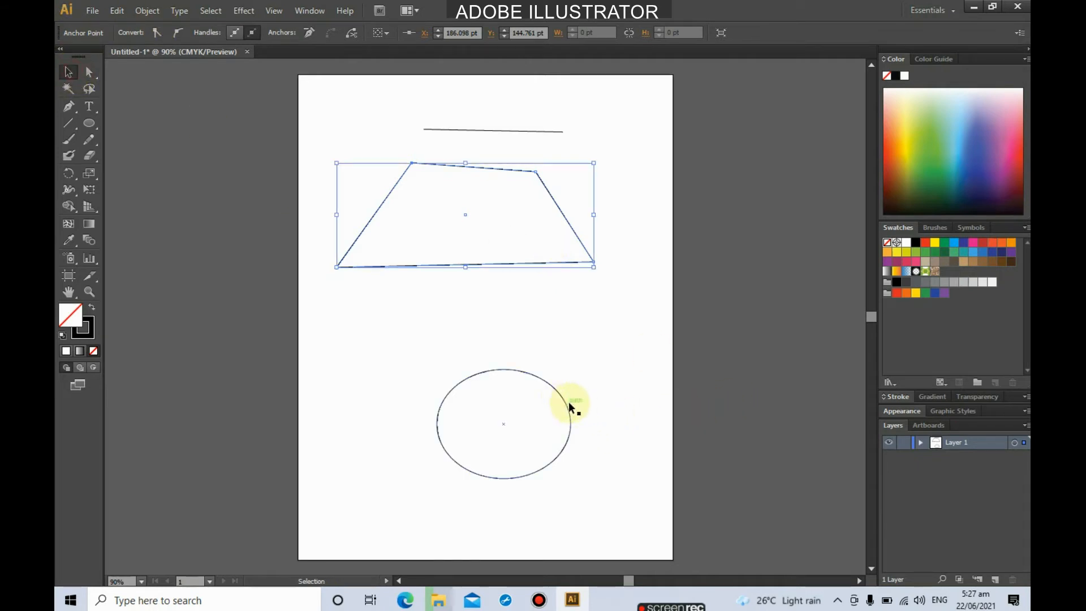
drag(569, 403, 541, 360)
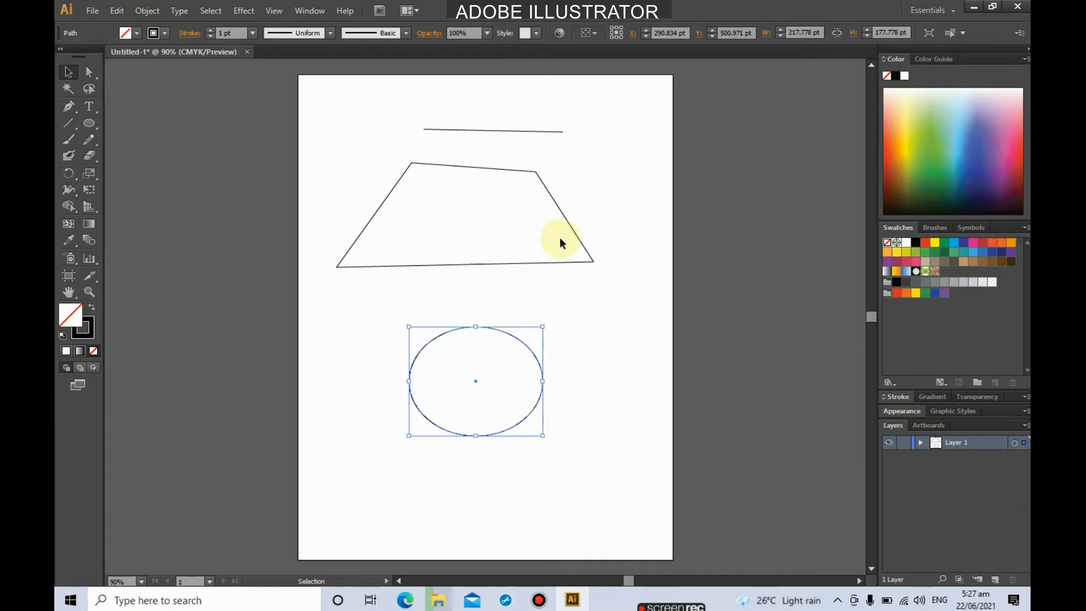
click(413, 166)
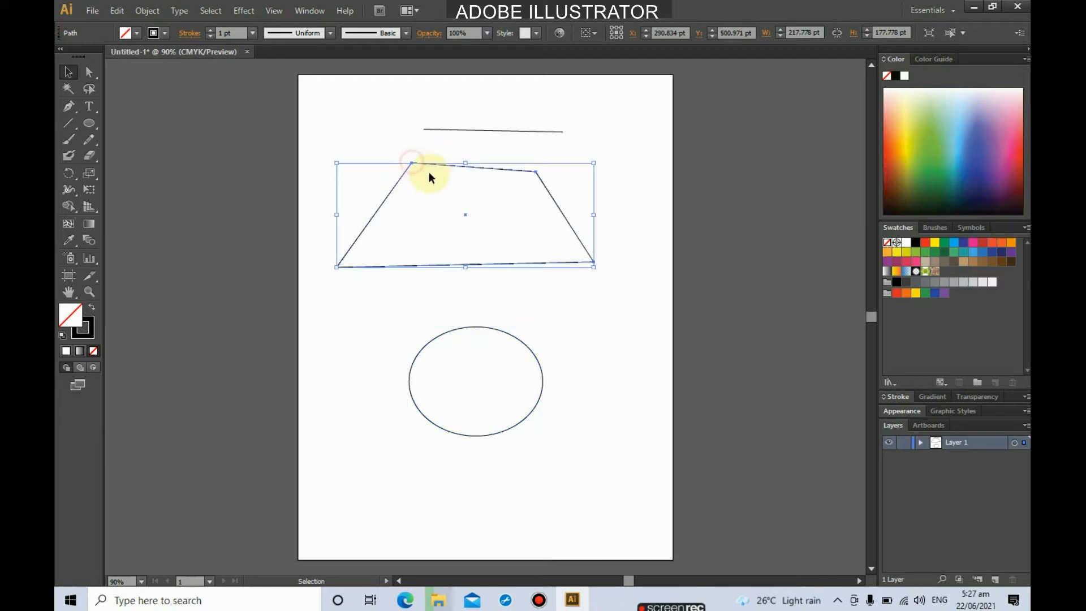
click(656, 145)
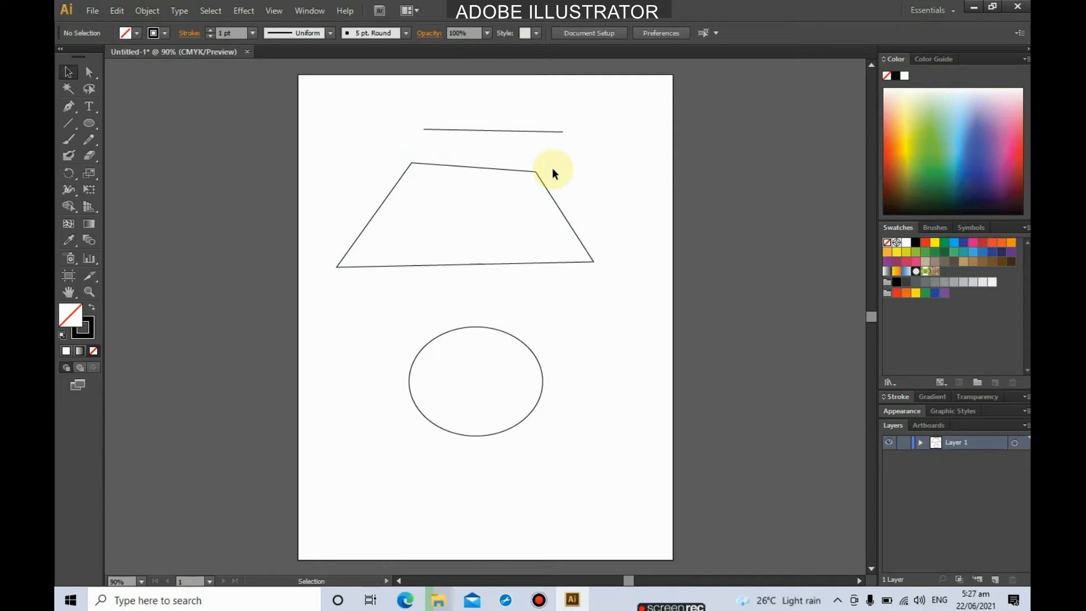
- Tilt the handles of the ellipse's top anchor point steeply with the Direct Selection tool, and level them nearly horizontal again with the right one lengthened
click(521, 340)
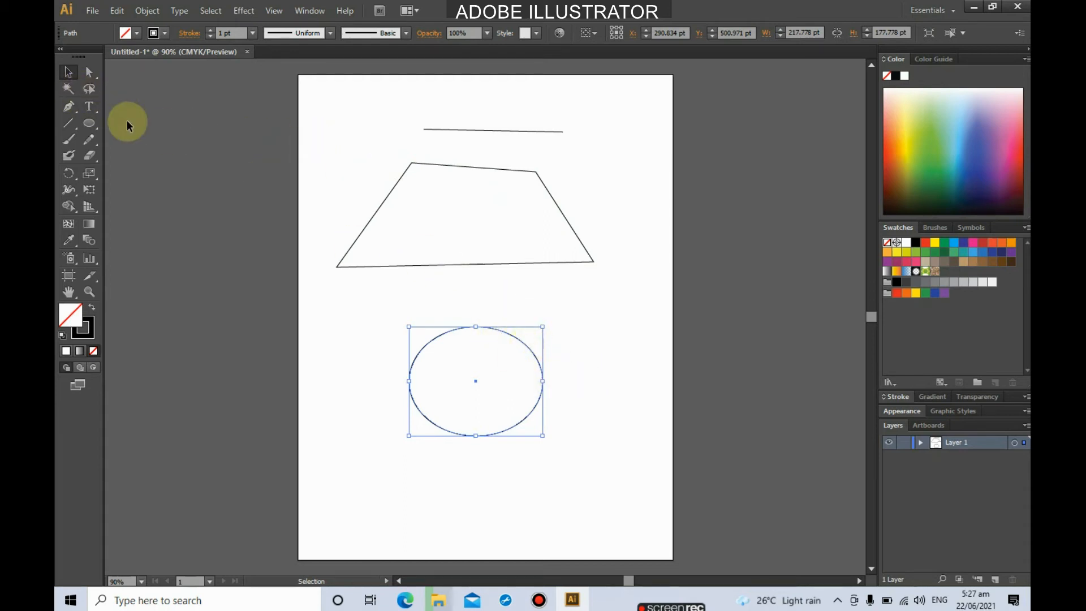
click(91, 73)
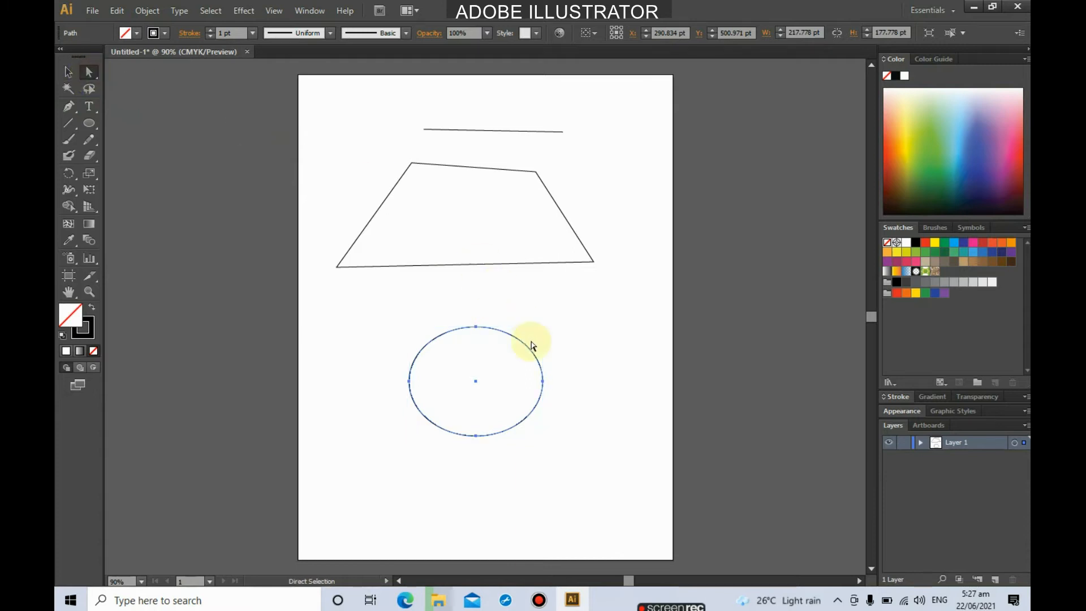
click(476, 328)
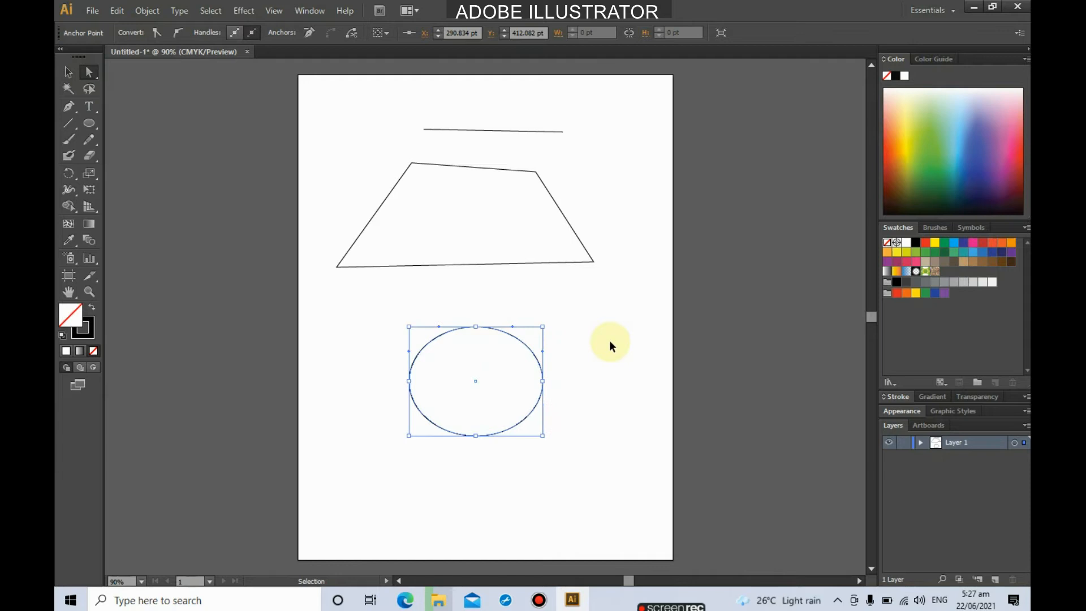
key(ctrl+plus)
key(ctrl+plus)
key(ctrl+plus)
key(ctrl+plus)
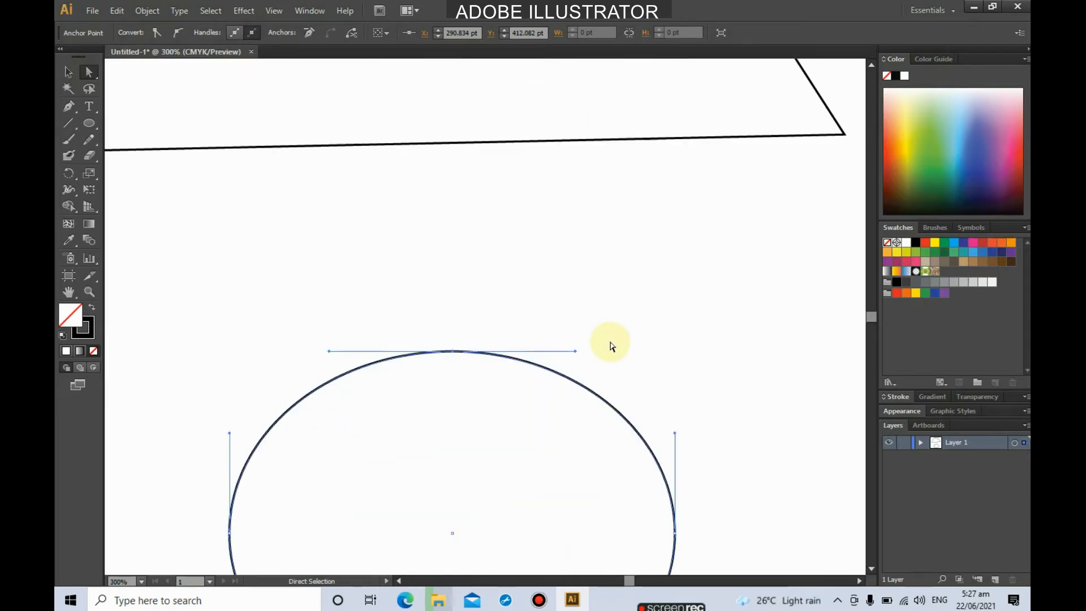
scroll(568, 314, down, 5)
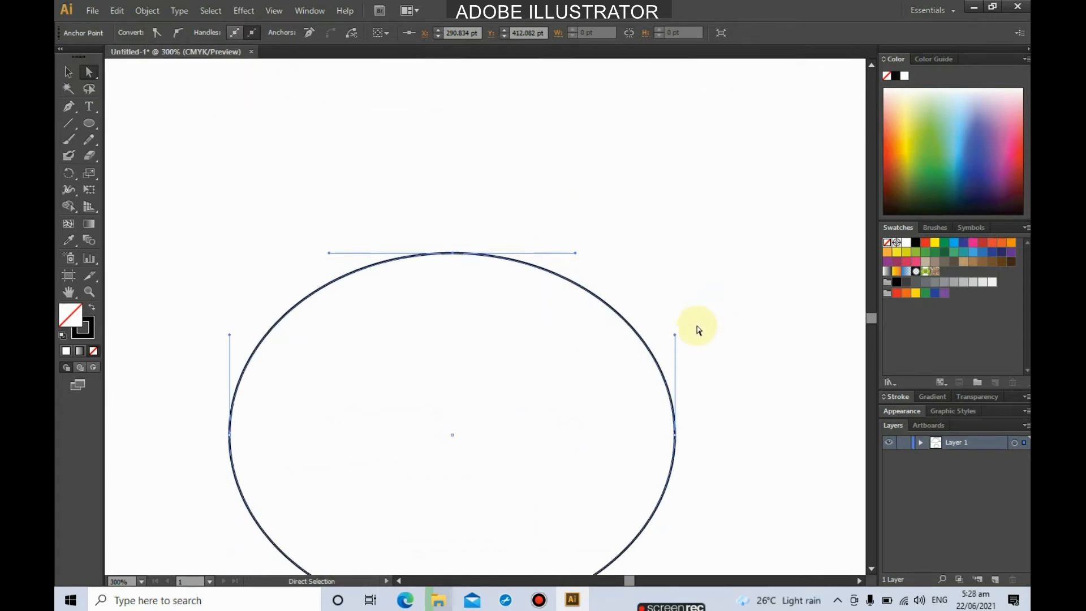
scroll(697, 338, down, 2)
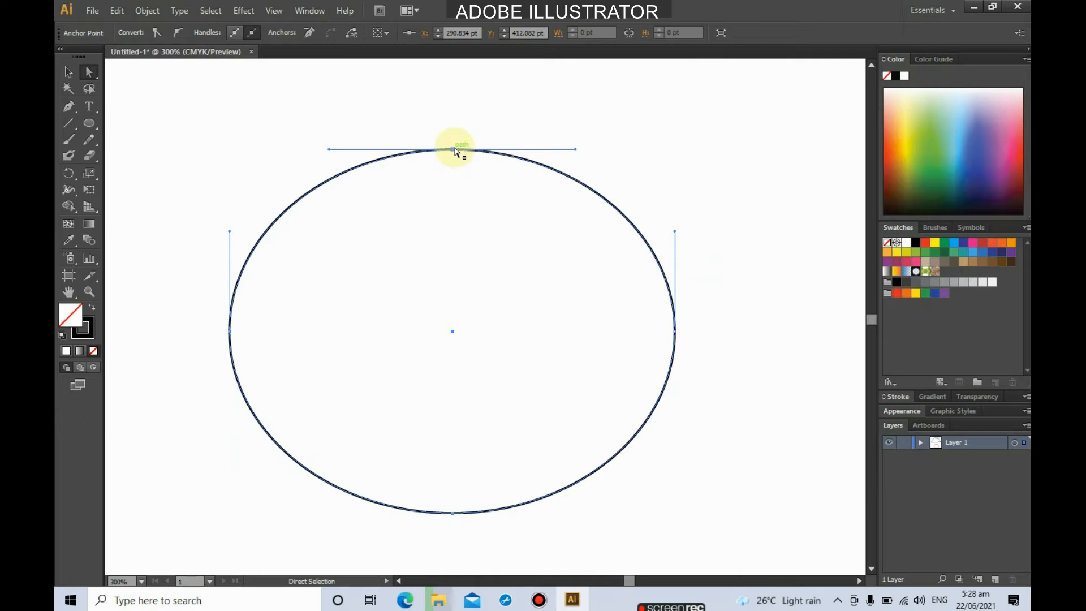
click(453, 151)
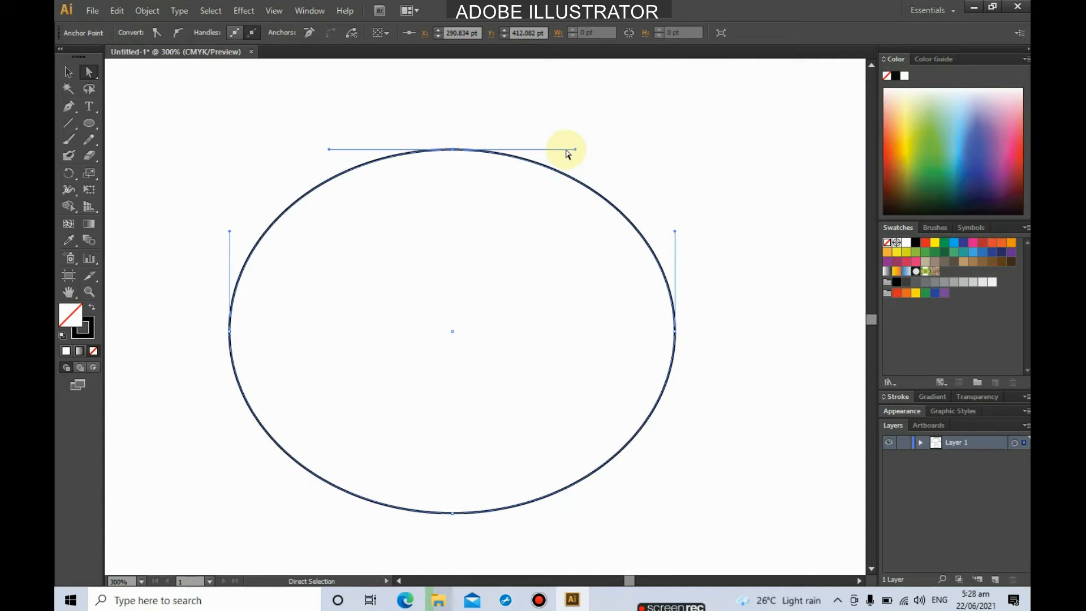
drag(576, 149, 541, 172)
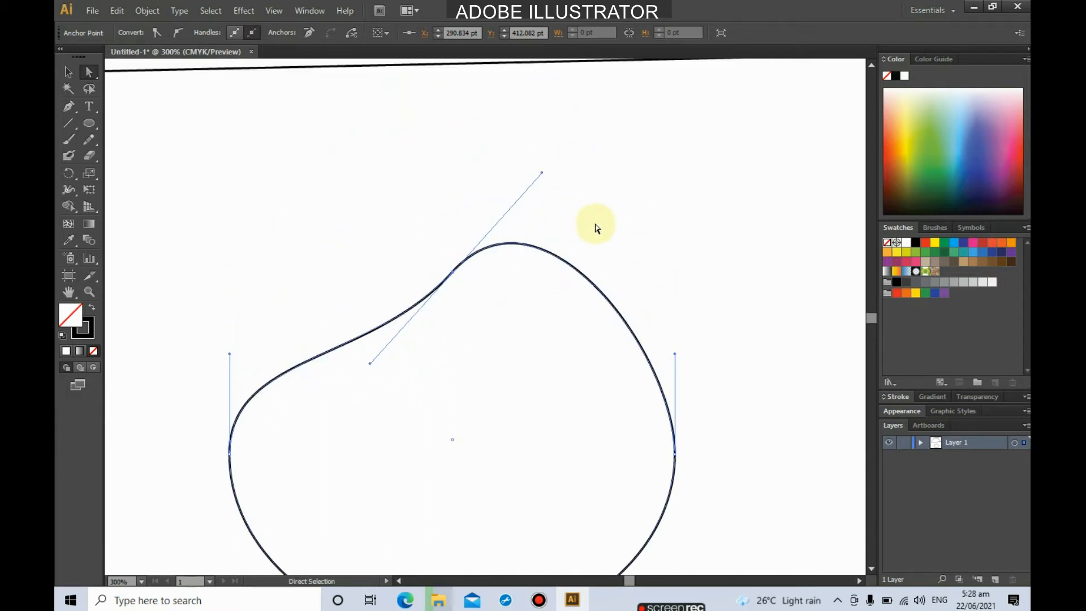
scroll(598, 228, down, 3)
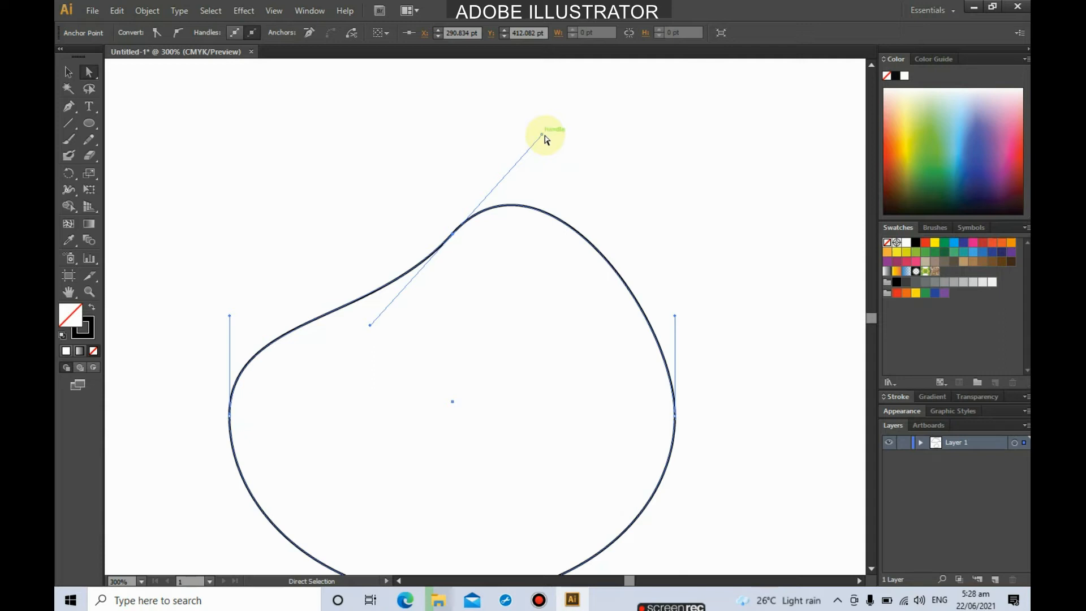
drag(545, 136, 602, 229)
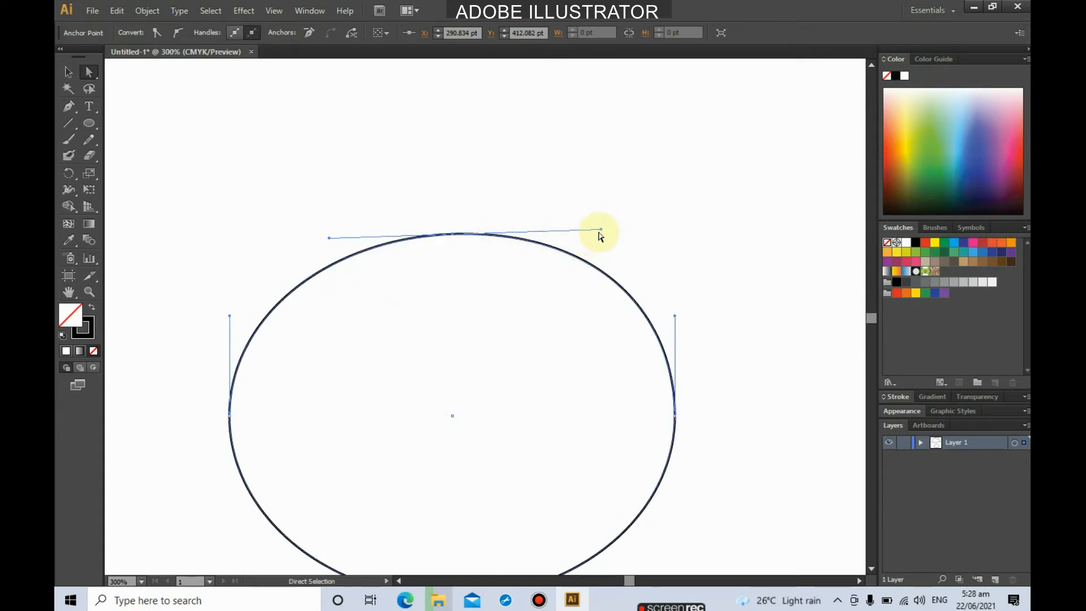
- Split the top anchor point's two handles and raise each one independently to form a V-shaped notch in the ellipse's upper edge
scroll(657, 226, down, 2)
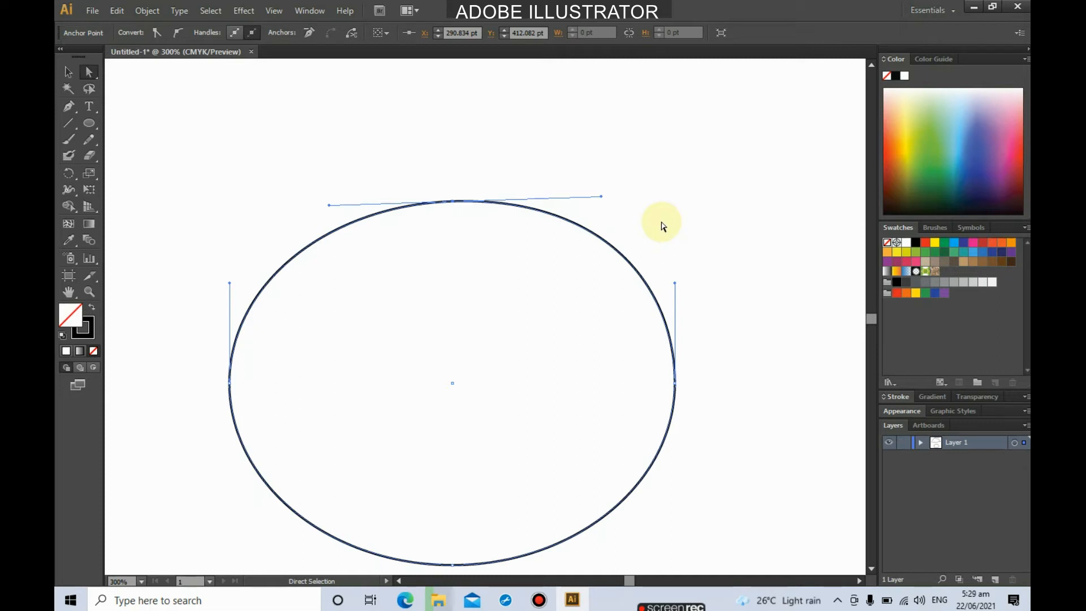
key(alt)
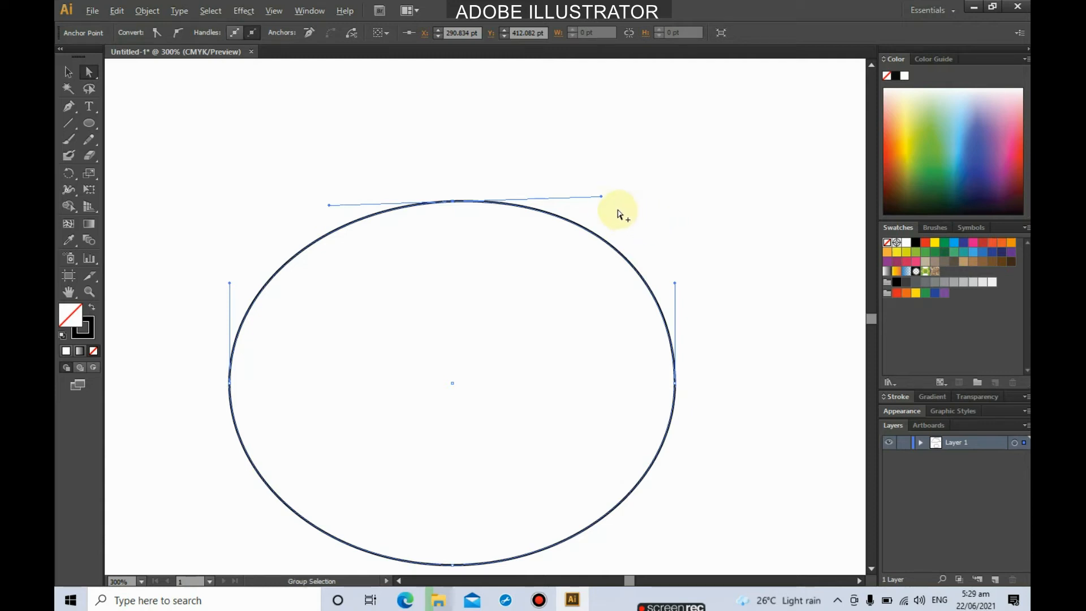
drag(605, 201, 589, 89)
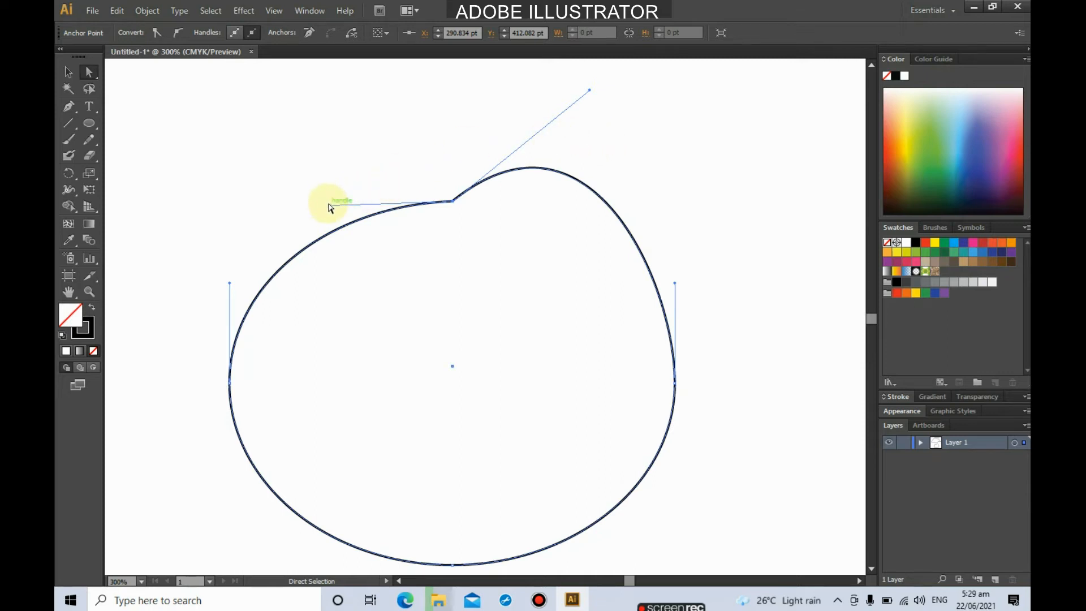
drag(330, 204, 310, 83)
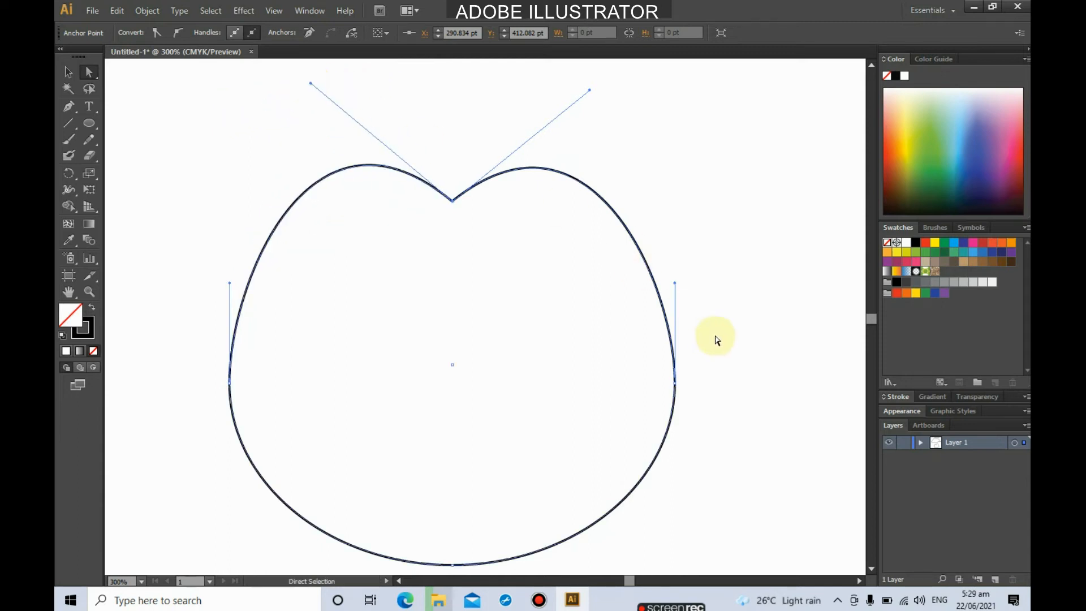
- Tilt the handles of the shape's right anchor point, and swing its upper handle outward independently to form a bulge with a sharp corner
click(676, 385)
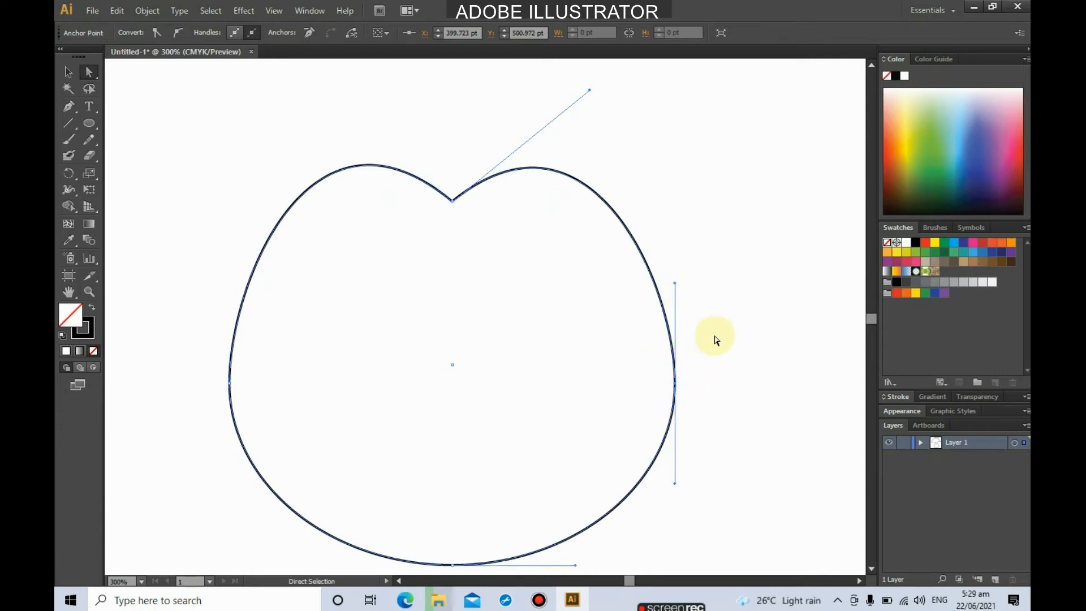
drag(677, 285, 691, 264)
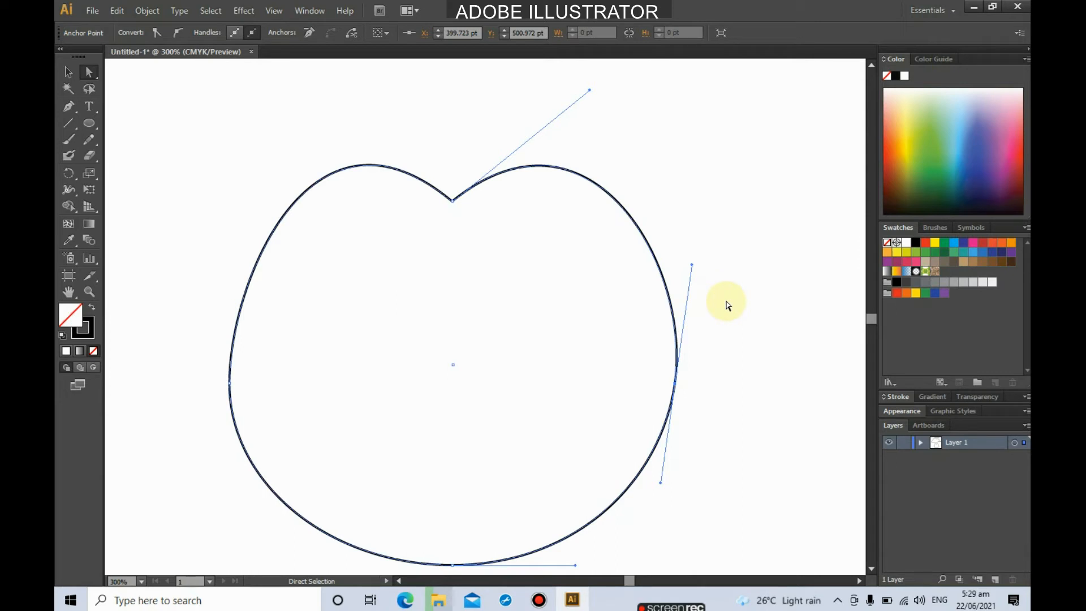
drag(692, 263, 817, 368)
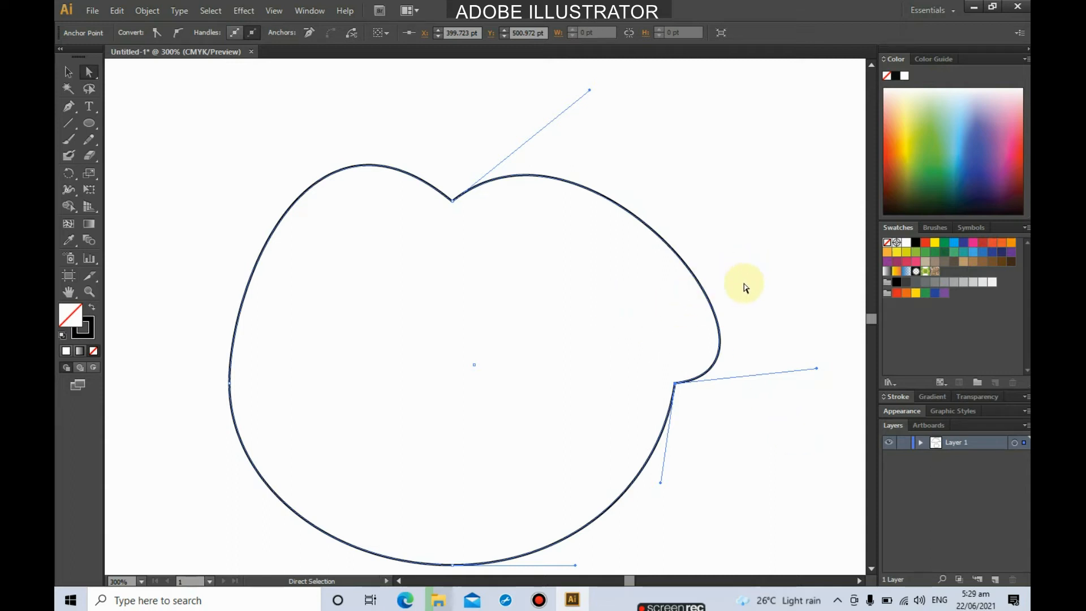
- Pull the bottom anchor point's right handle down and right and its left handle independently down and left, forming two lobes around a notch
scroll(776, 352, down, 3)
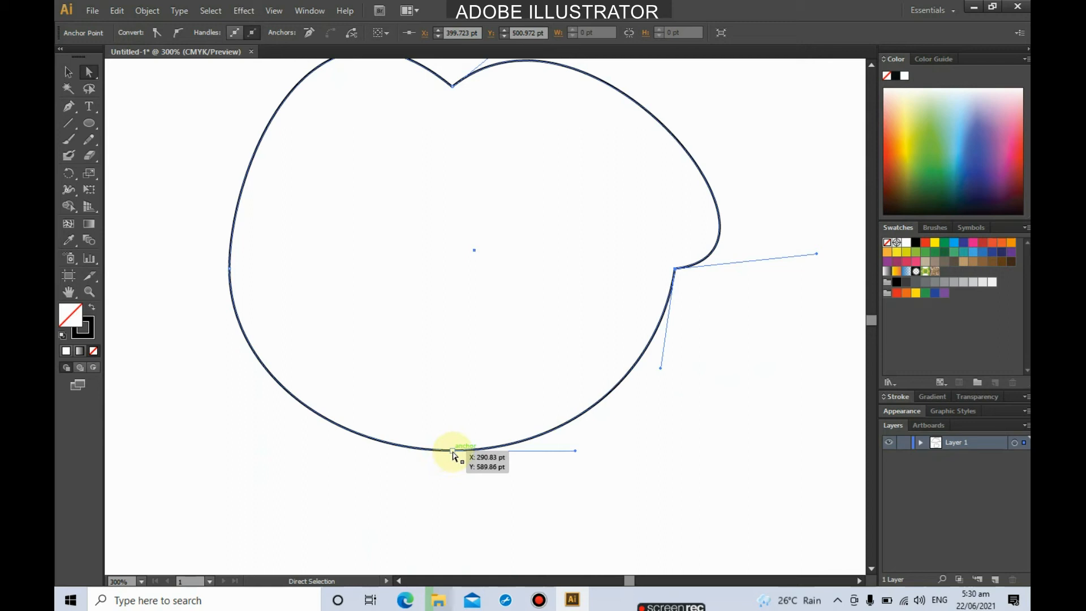
drag(454, 453, 600, 527)
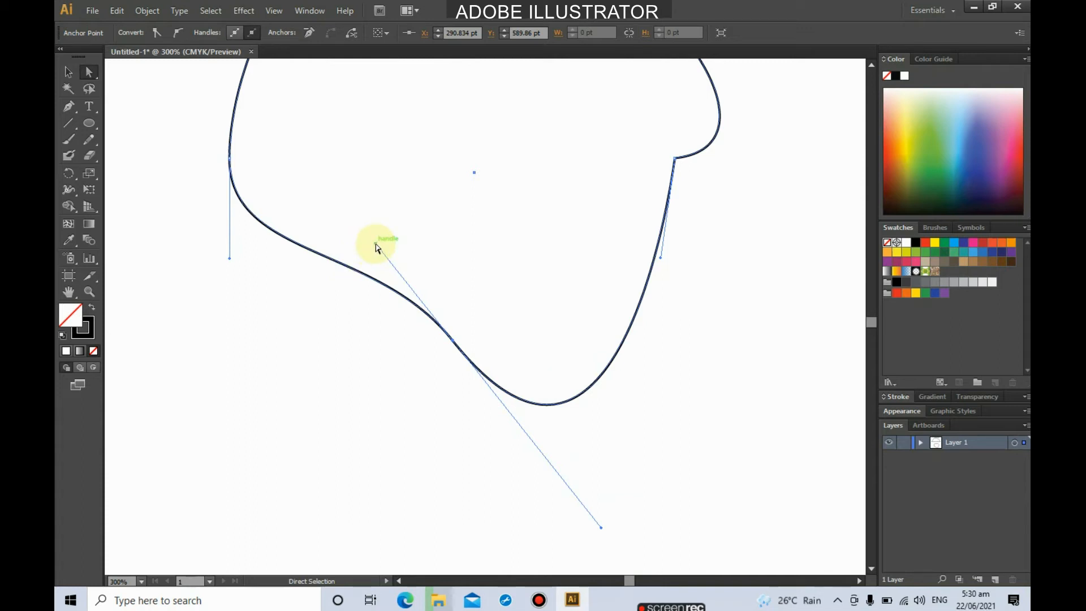
key(alt)
drag(375, 241, 358, 267)
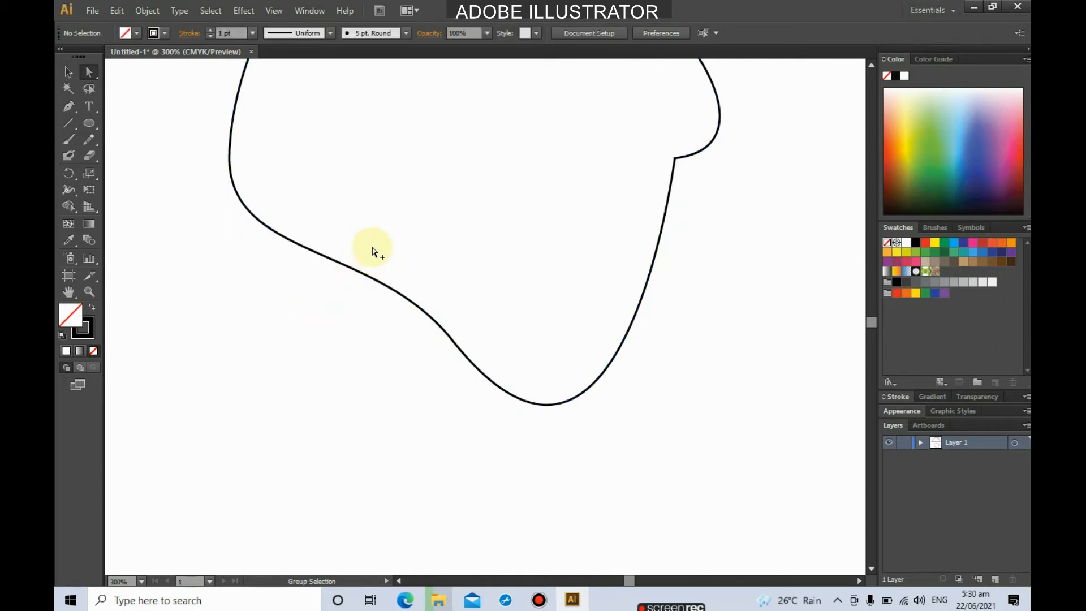
click(444, 331)
alt+click(465, 351)
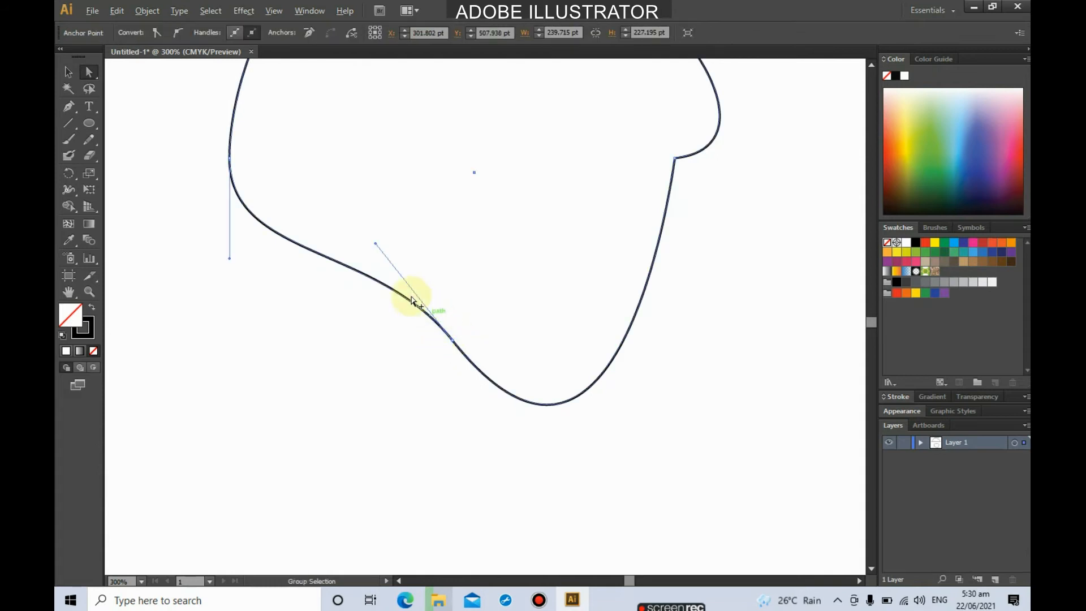
drag(376, 244, 230, 527)
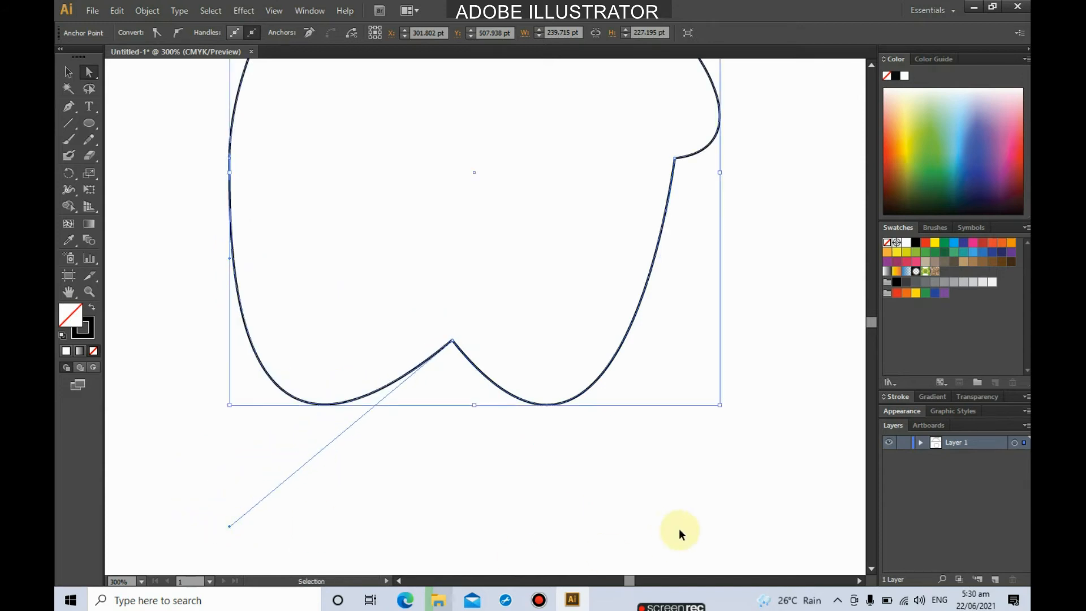
key(ctrl+minus)
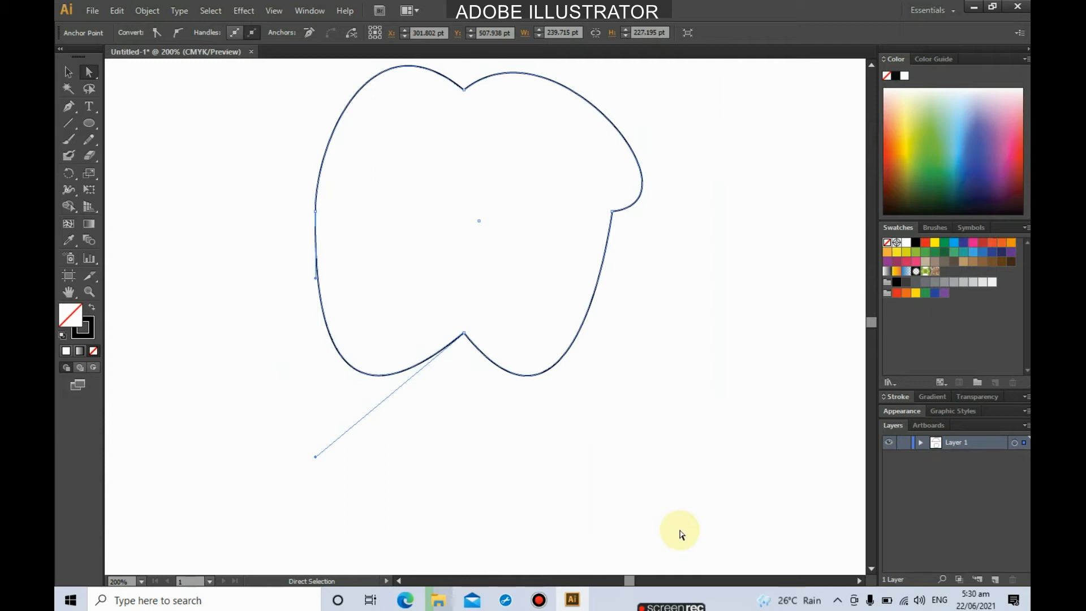
scroll(618, 430, up, 2)
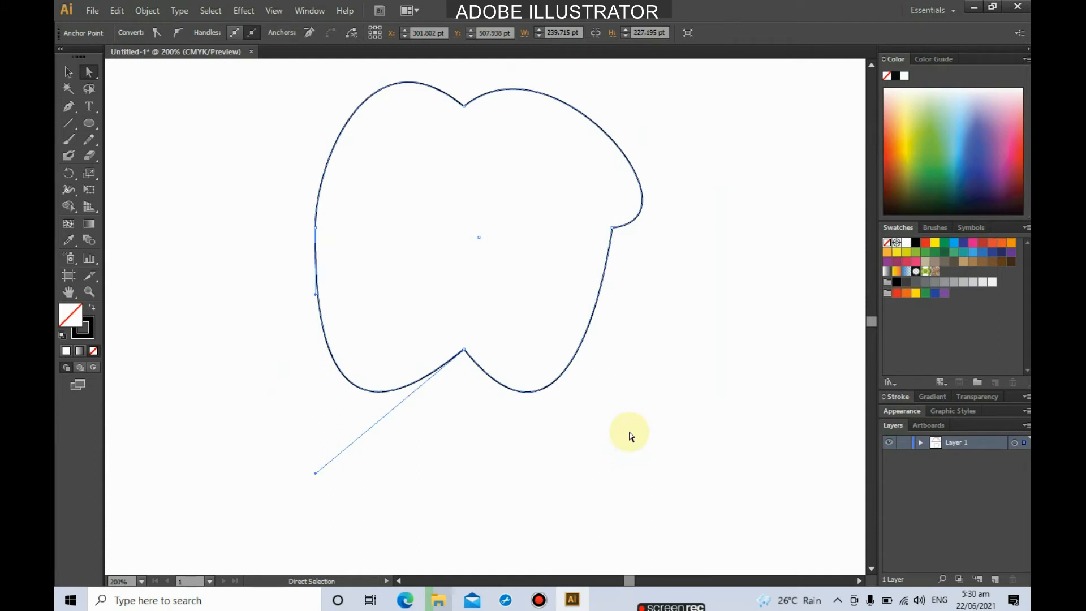
scroll(631, 436, up, 1)
scroll(631, 437, down, 3)
scroll(631, 437, up, 1)
scroll(631, 436, up, 5)
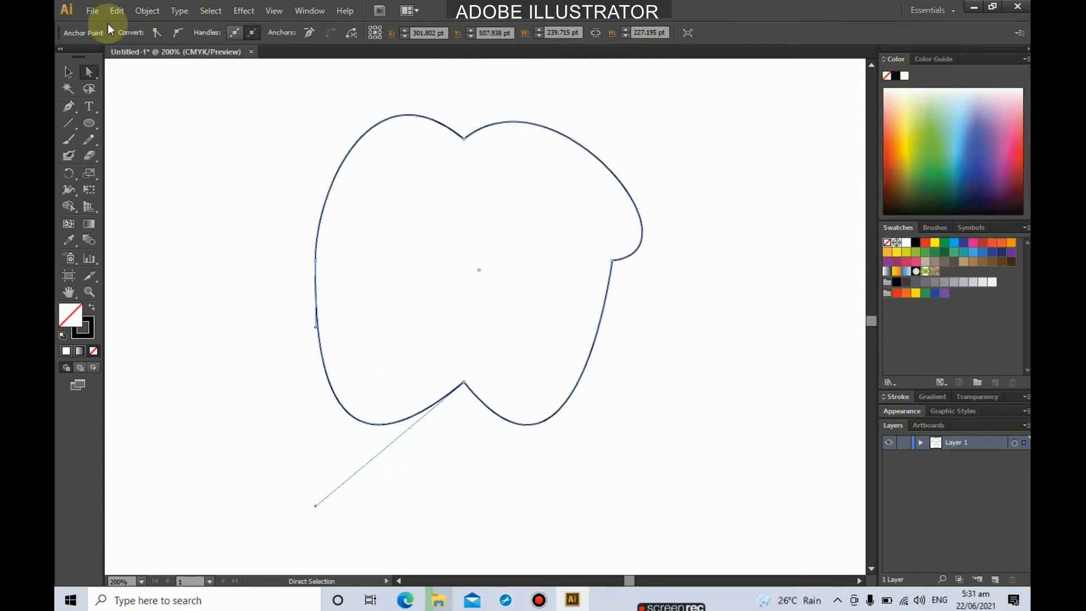
- Create a new one-artboard Letter document of 612 x 792 pt with the Print profile, and show the available shape tools
click(92, 11)
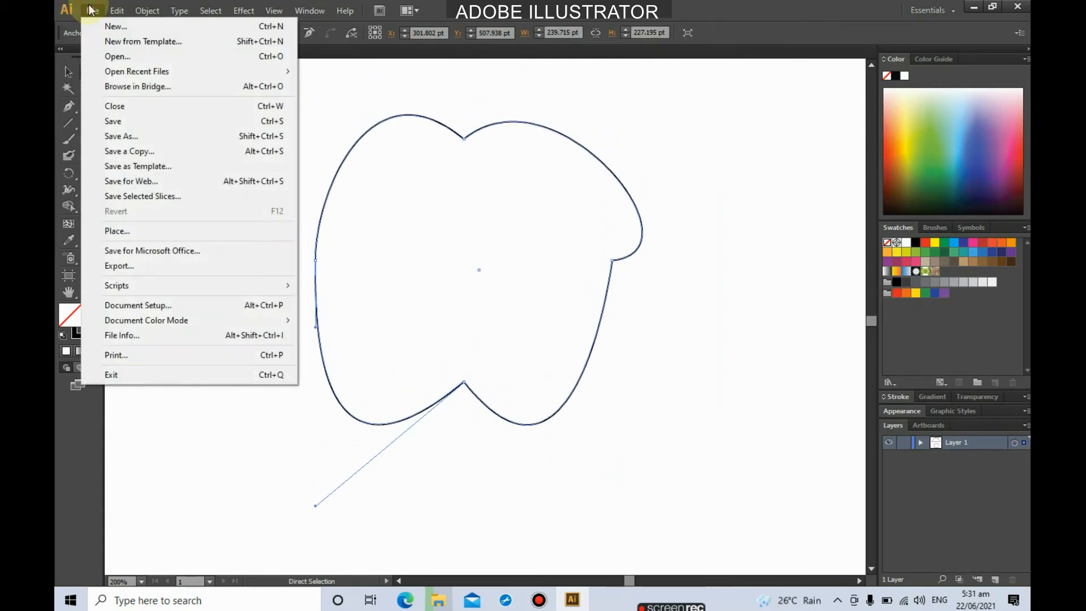
click(110, 26)
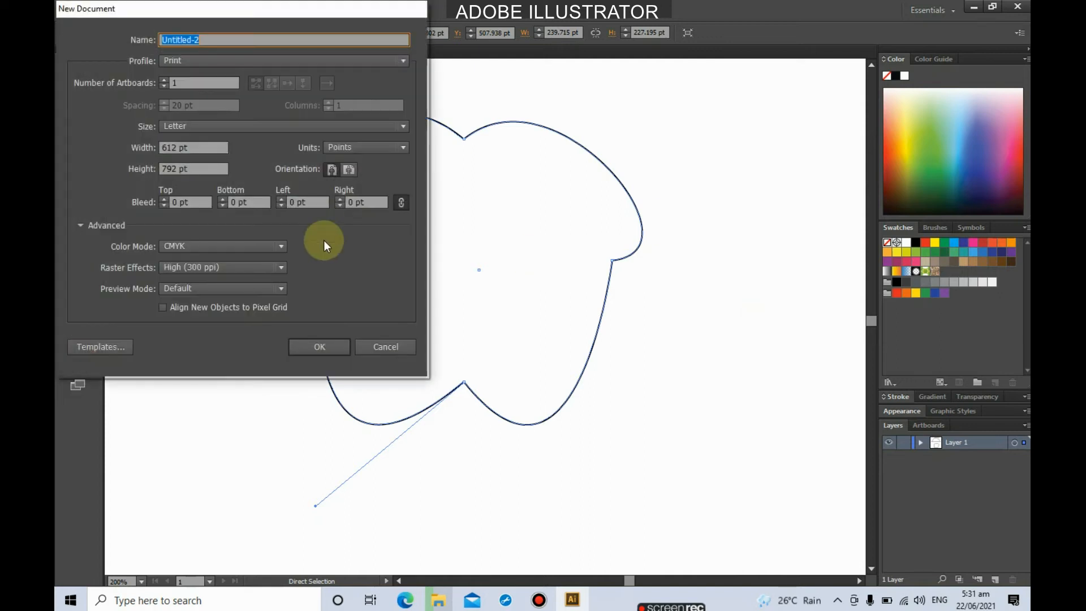
click(338, 343)
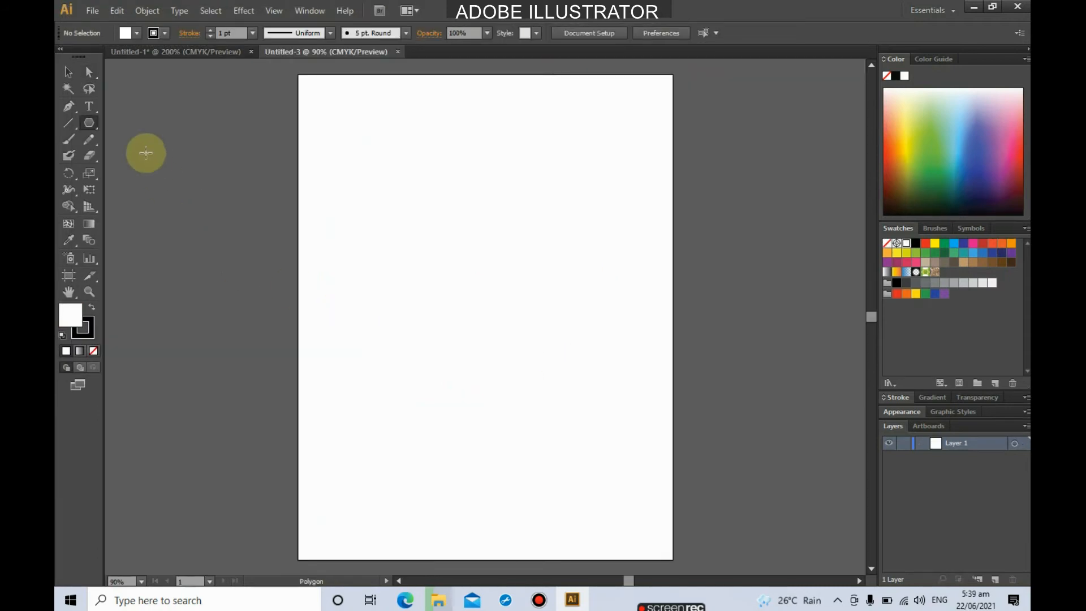
click(90, 121)
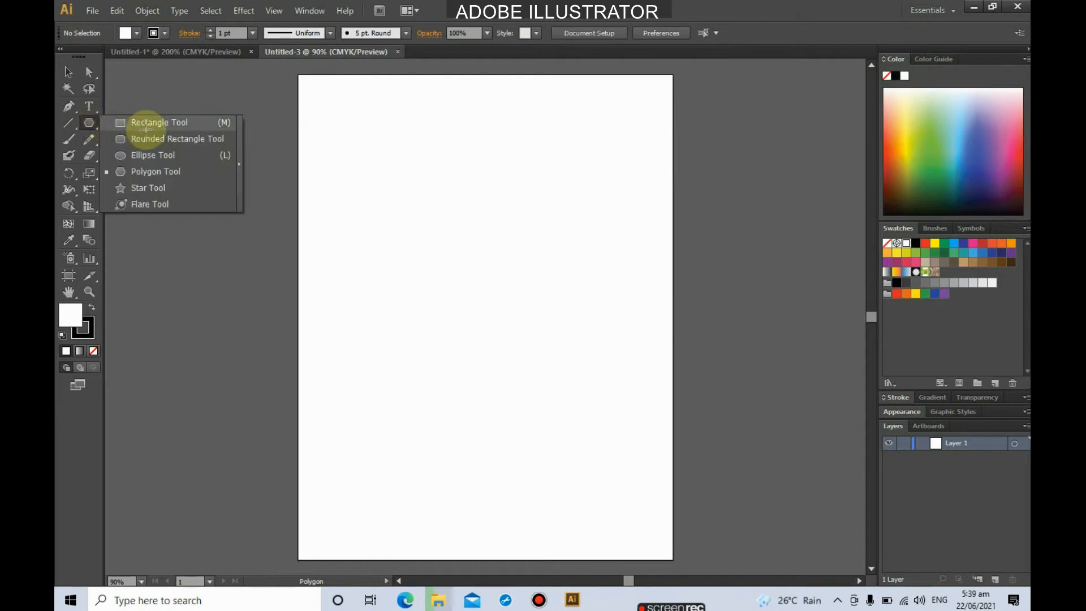
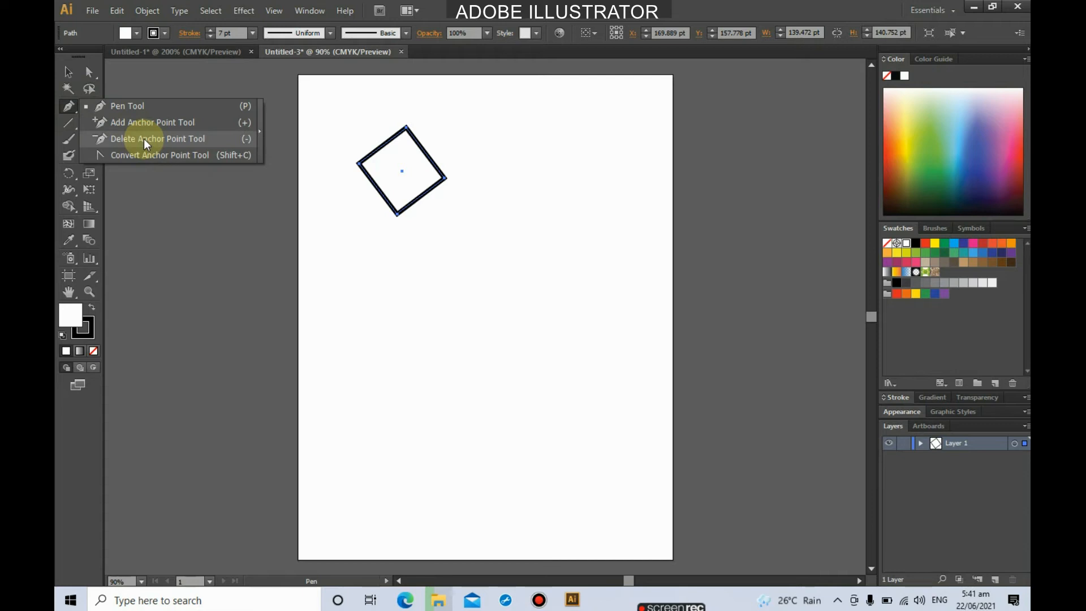
- Turn the tilted square into a triangle by deleting its left anchor point, shift its upper point slightly left with Free Transform, and deselect it
drag(143, 138, 144, 138)
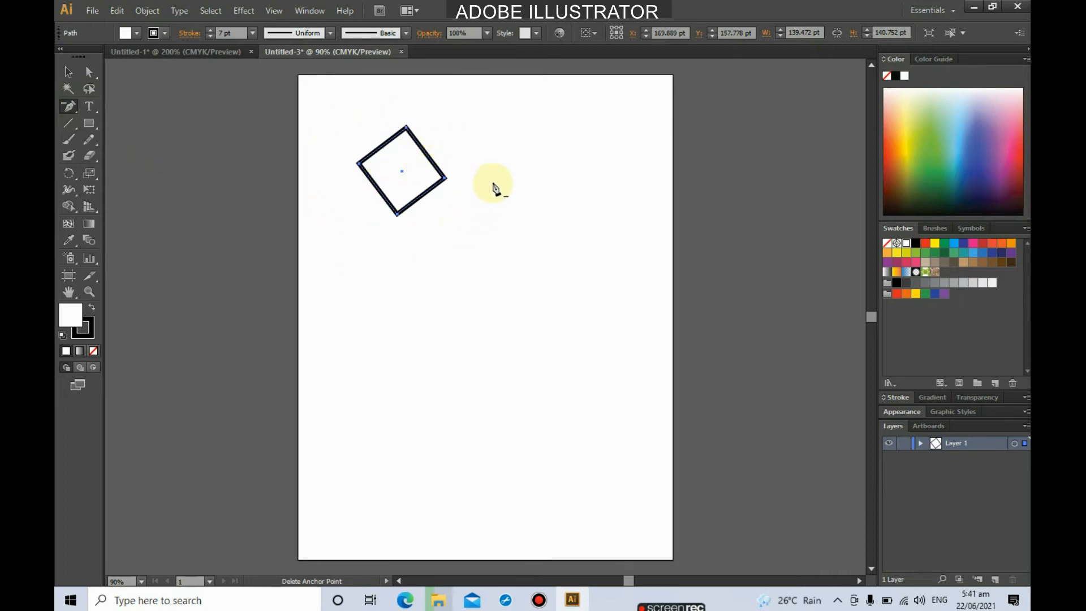
click(359, 164)
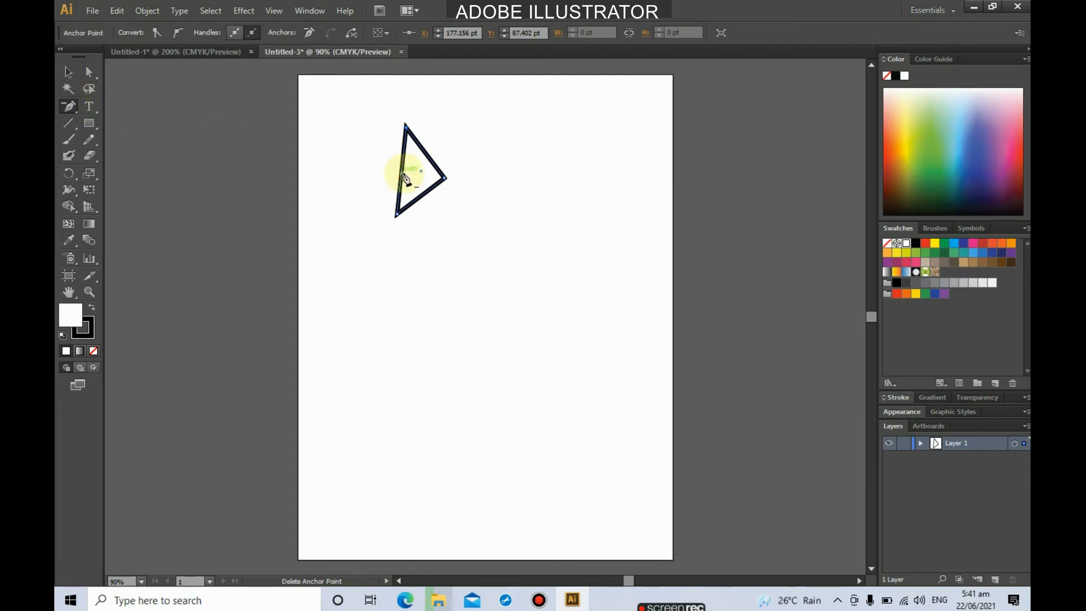
key(e)
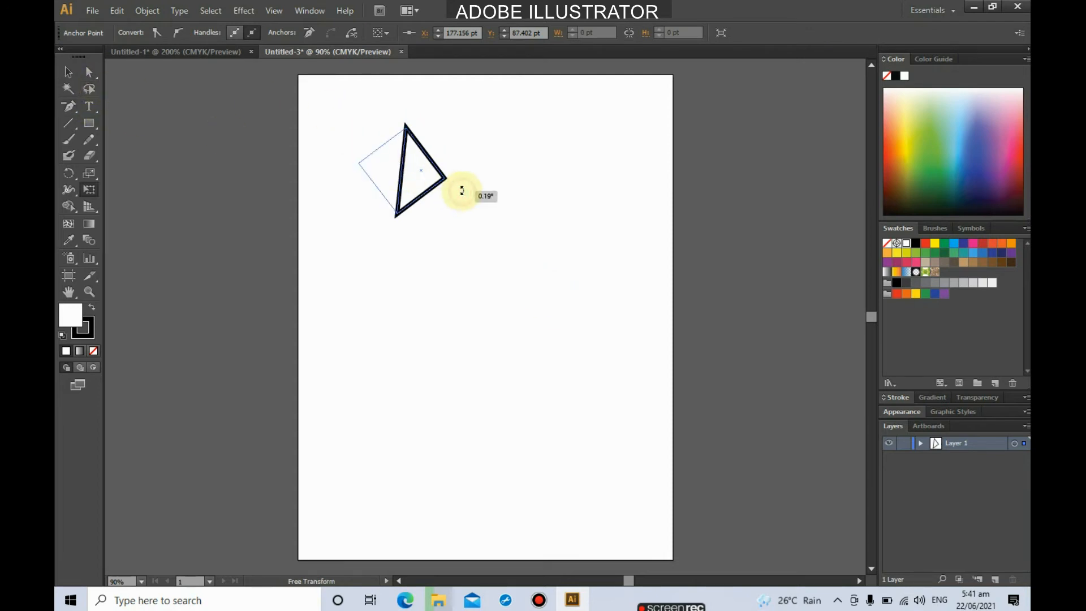
drag(458, 192, 458, 191)
click(68, 70)
click(436, 355)
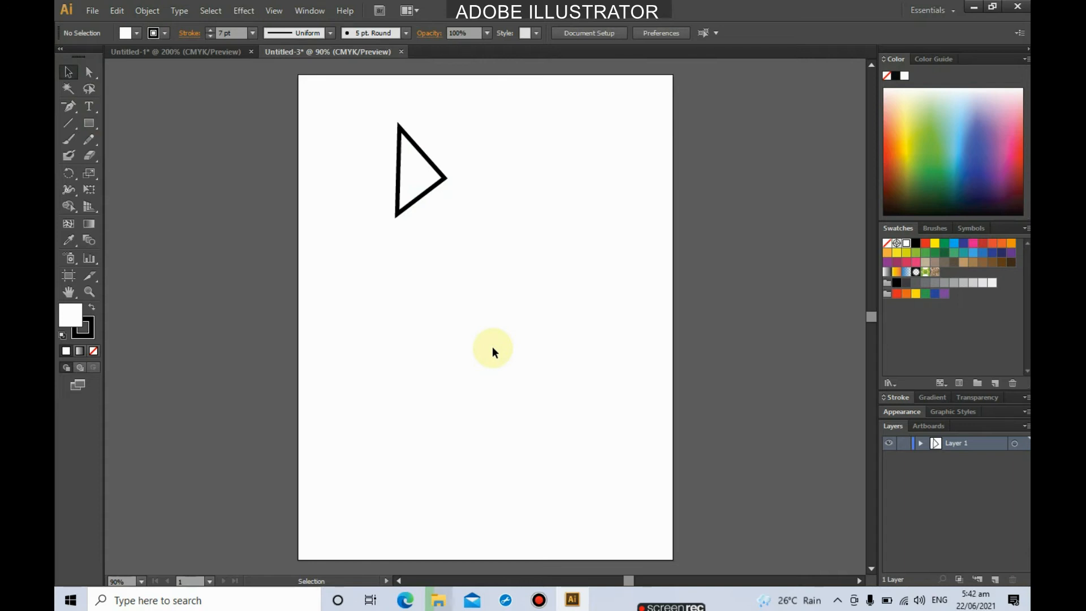
- Draw a circle about 240 pt in diameter below the triangle with the Ellipse tool
drag(89, 125, 154, 155)
drag(396, 299, 544, 447)
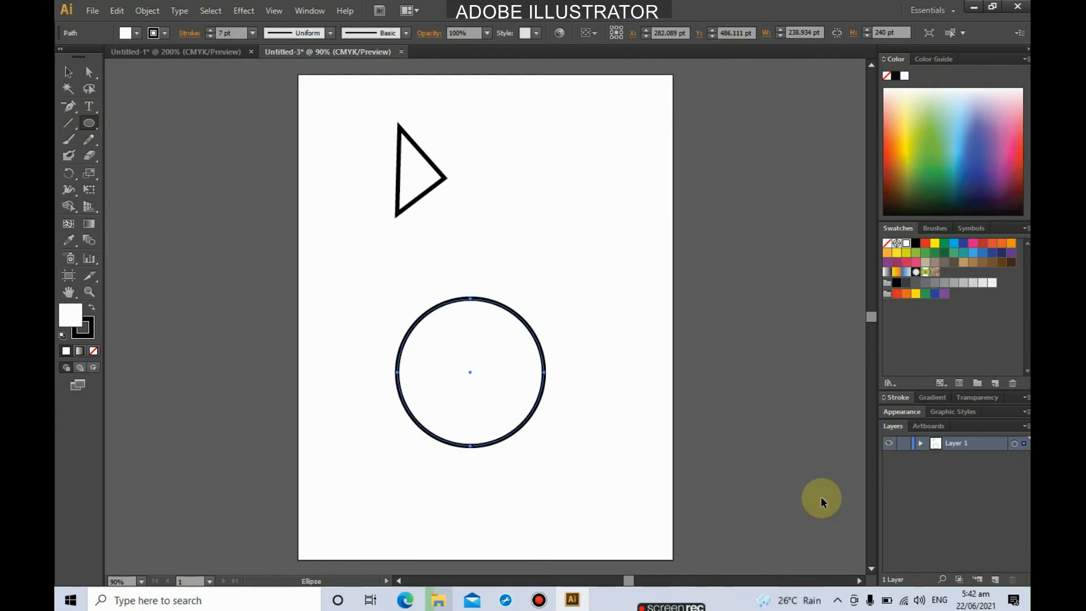
- Delete the left anchor point of the circle
key(ctrl+plus)
key(ctrl+plus)
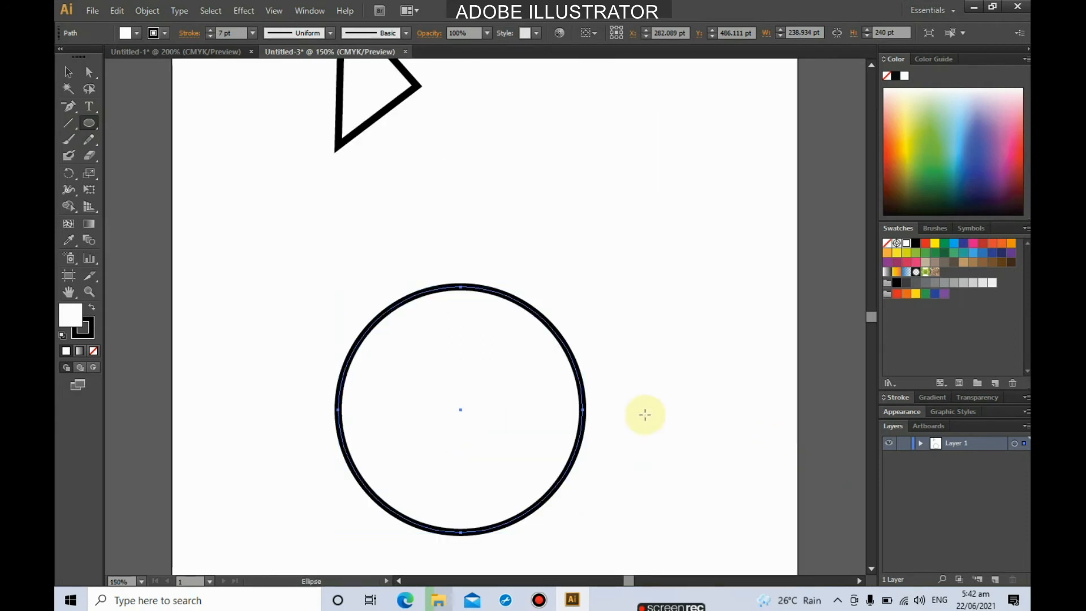
scroll(577, 323, down, 2)
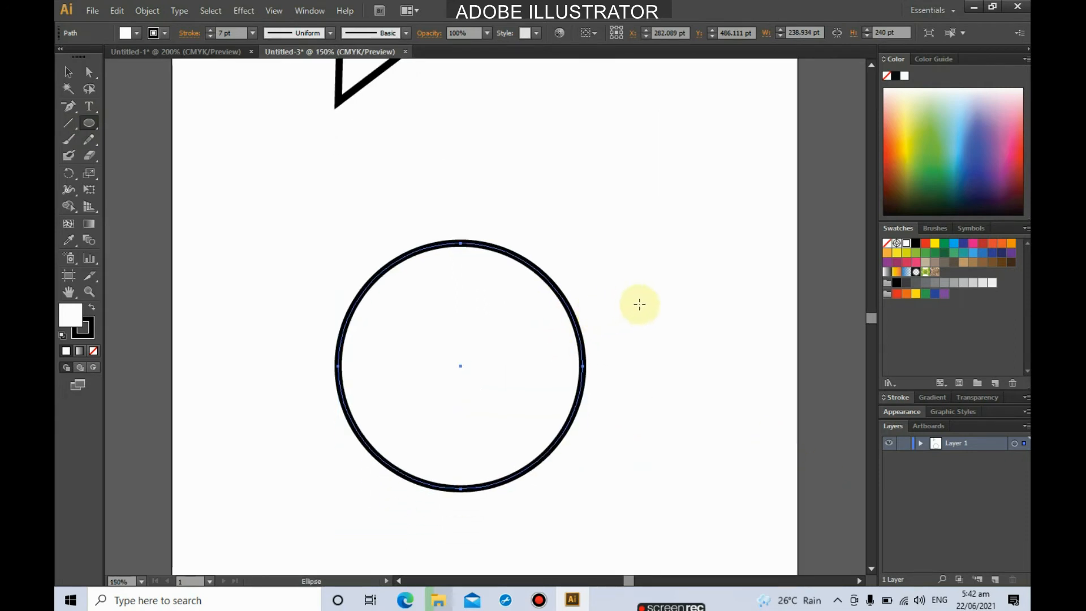
scroll(639, 304, down, 2)
scroll(639, 304, up, 1)
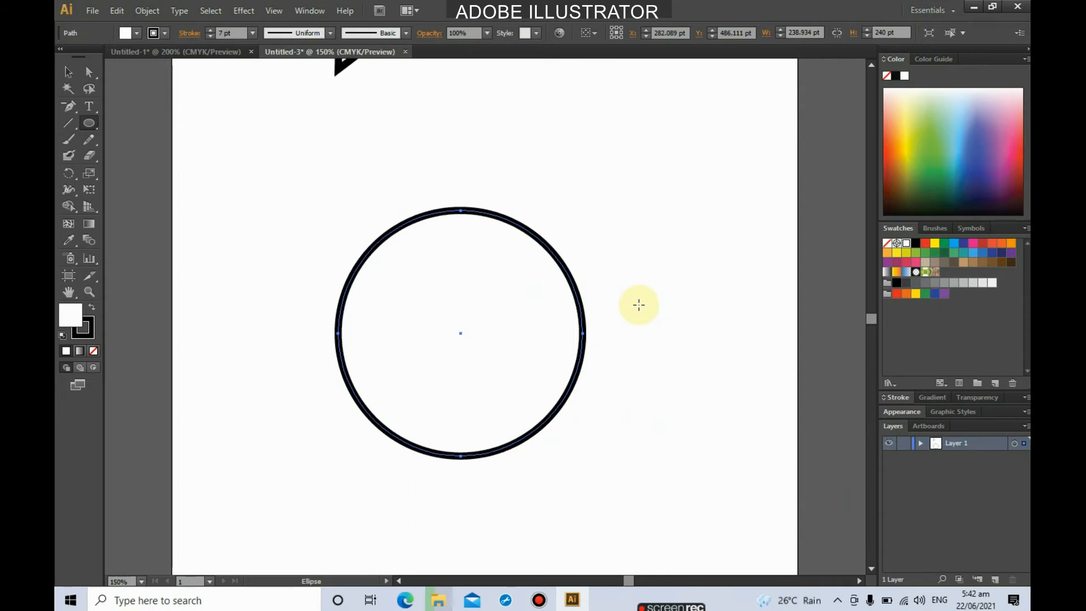
click(72, 104)
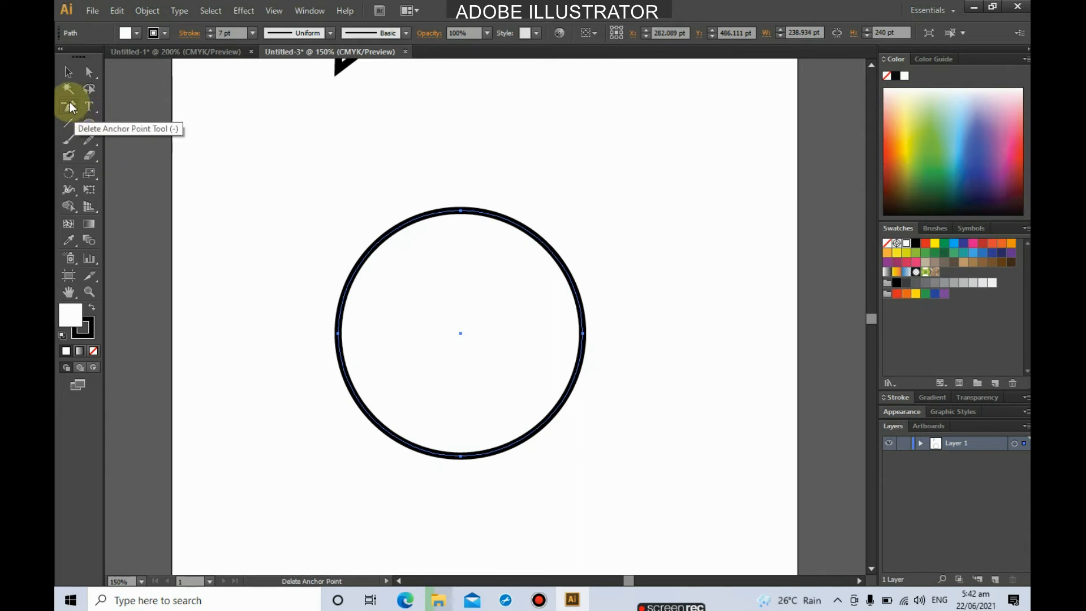
click(339, 338)
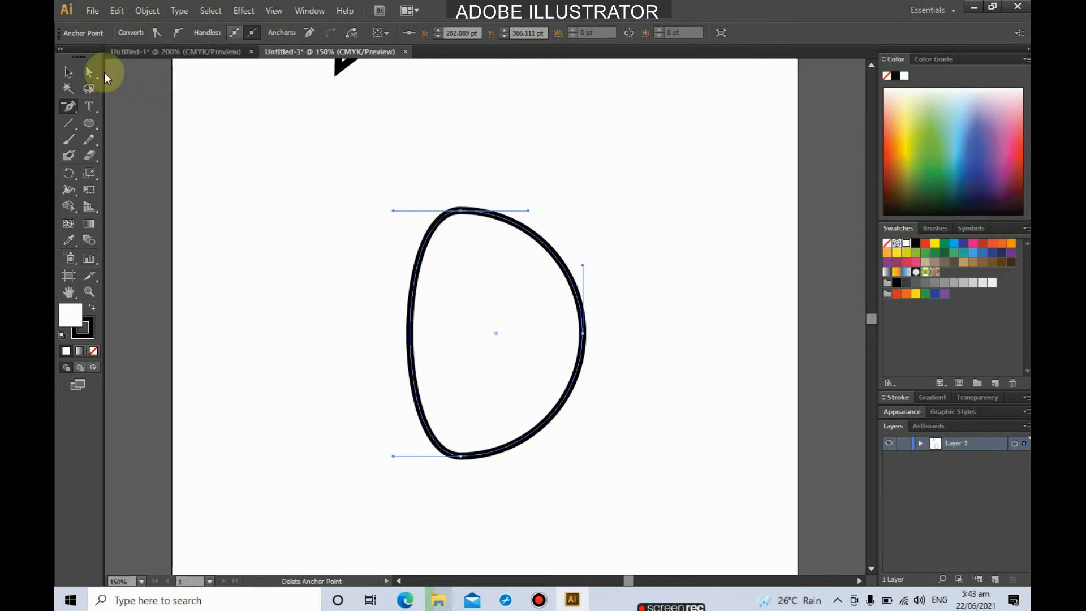
- Collapse the left handles of the shape's top and bottom anchor points onto their anchors, giving a half-circle with a straight left edge
click(69, 72)
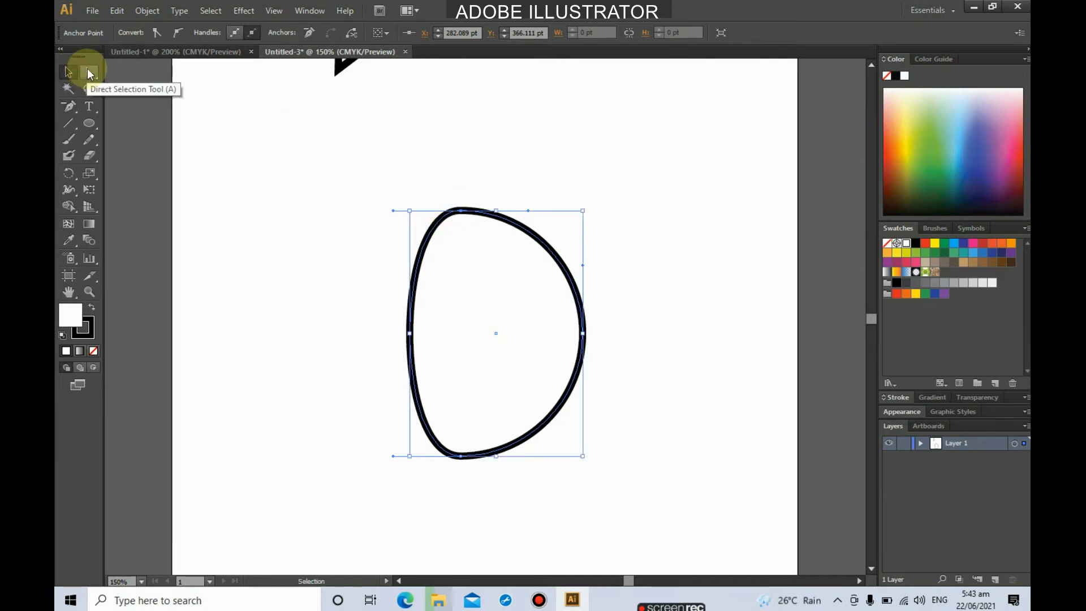
click(90, 72)
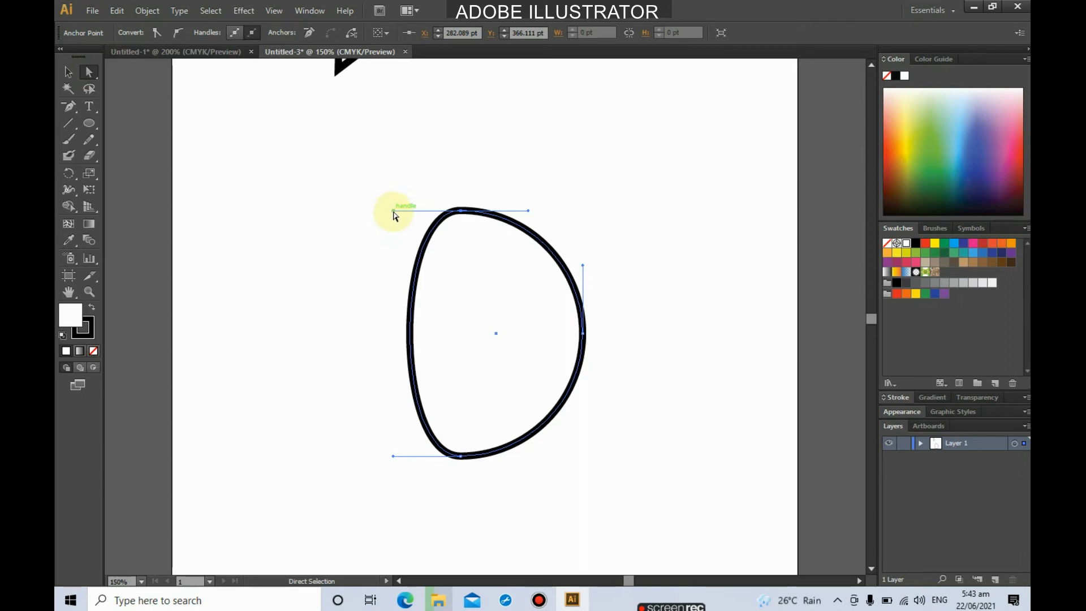
drag(393, 211, 461, 216)
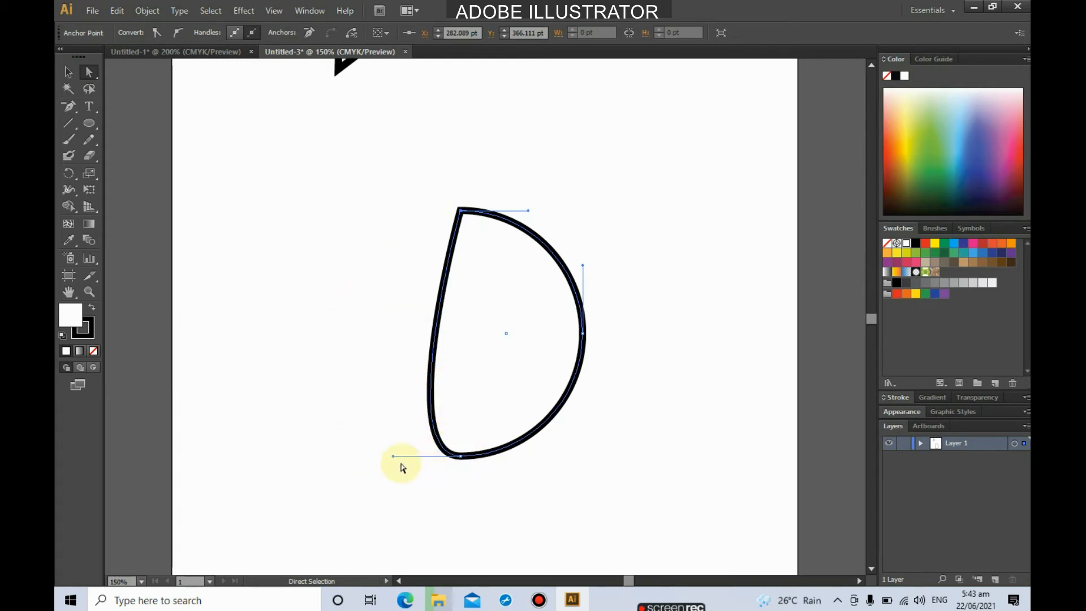
drag(394, 457, 463, 460)
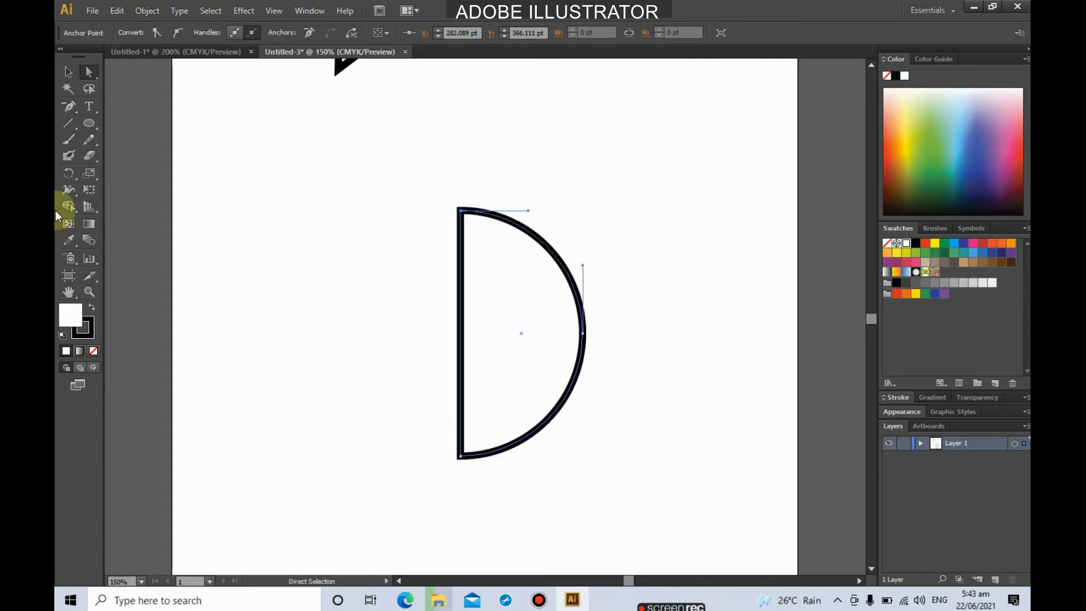
- Rotate the half-circle so its flat side faces up, and move it up close below the triangle
click(68, 72)
drag(568, 270, 513, 245)
drag(534, 177, 617, 384)
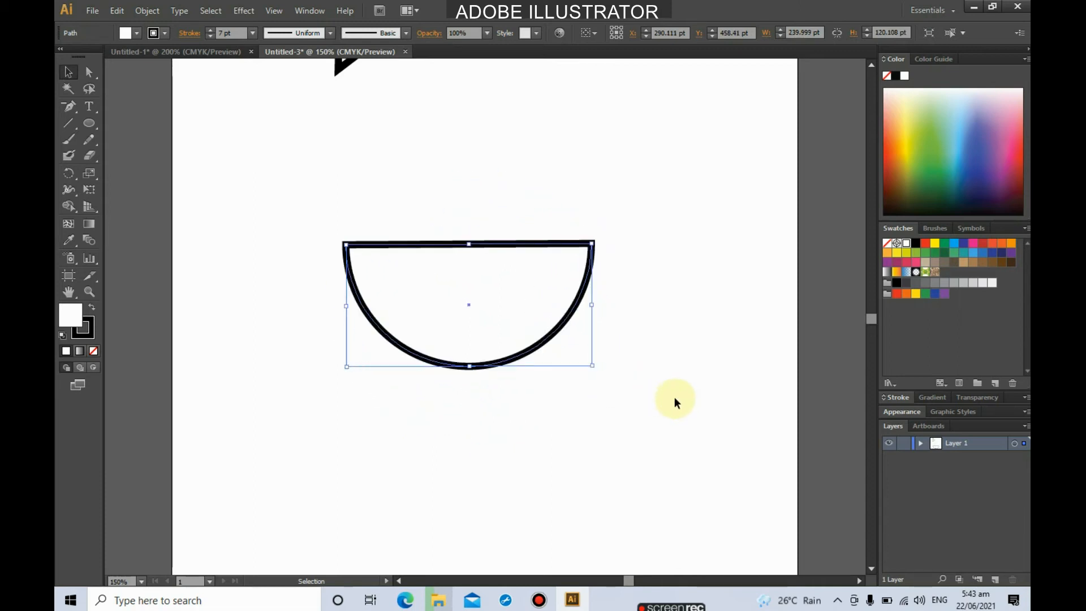
click(423, 202)
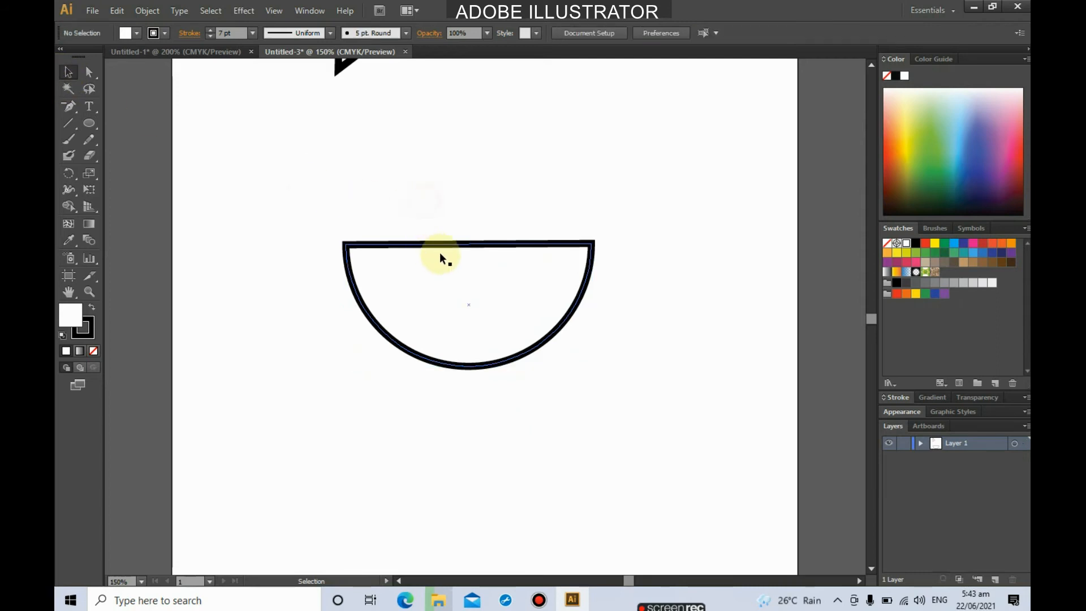
drag(445, 243, 480, 123)
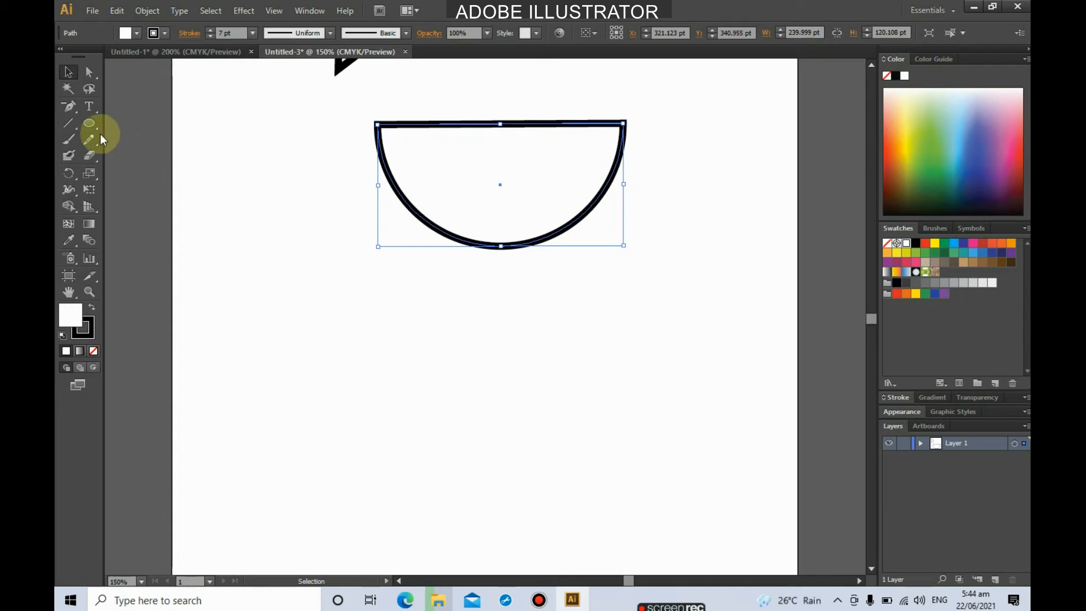
- Draw a five-pointed star about 269 x 257 pt below the half-circle with the Star tool, undoing a first smaller one
drag(96, 124, 144, 189)
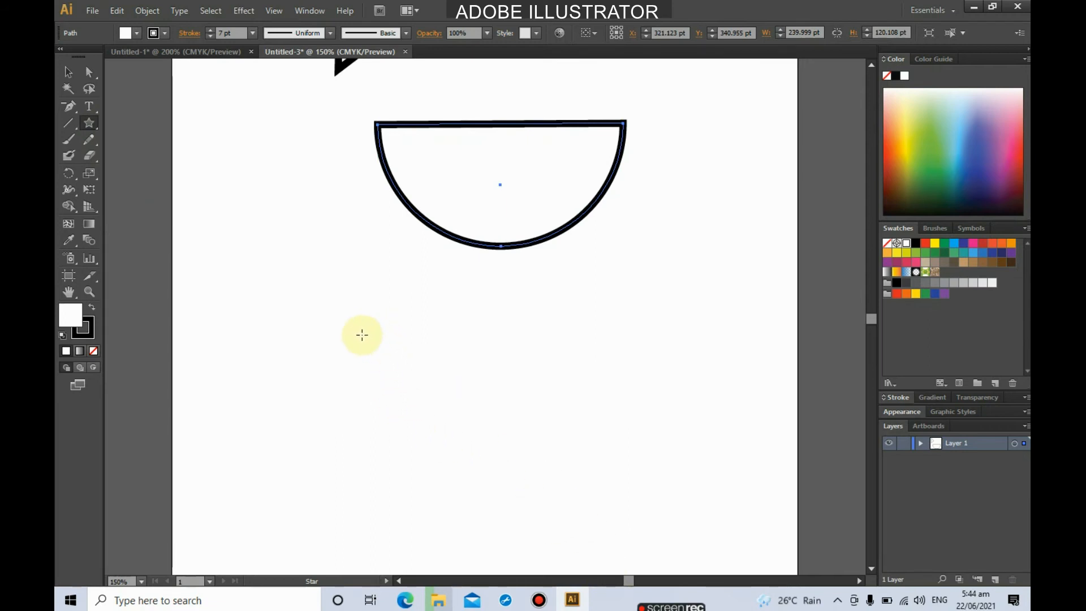
drag(353, 331, 413, 411)
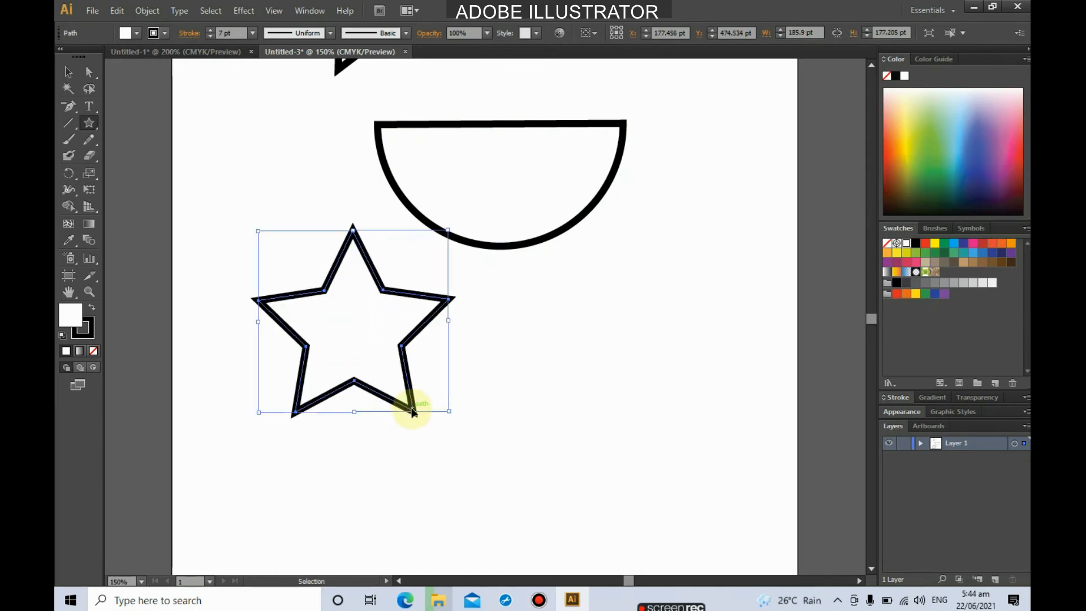
key(ctrl+z)
scroll(335, 354, down, 4)
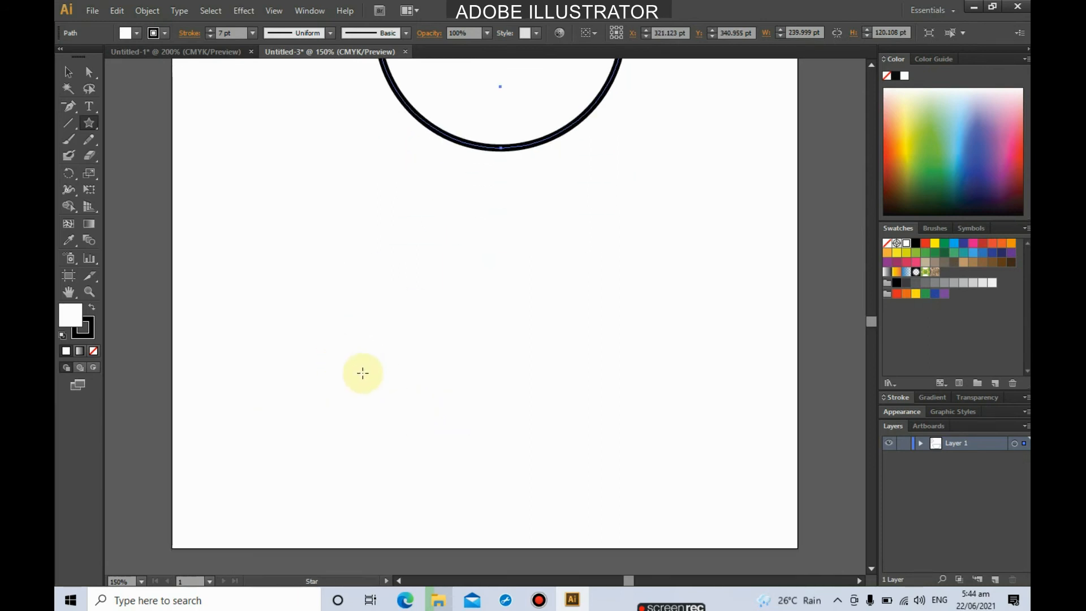
drag(469, 299, 557, 415)
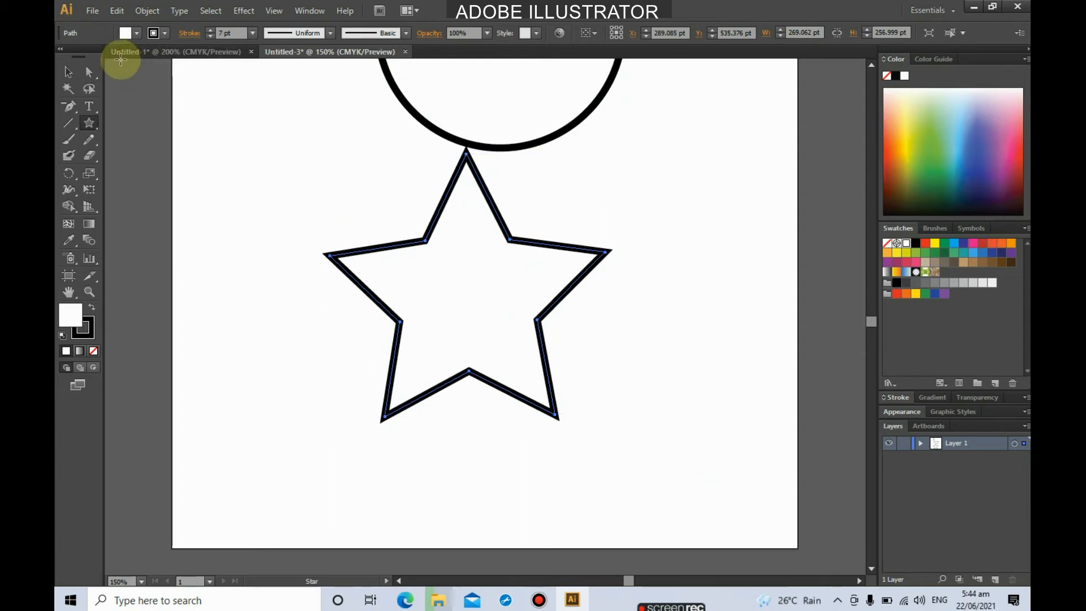
- Move the star to the artboard's left edge, scale it down to about 213 x 220 pt, and deselect it
click(68, 72)
drag(492, 214, 282, 165)
drag(438, 373, 382, 338)
click(453, 282)
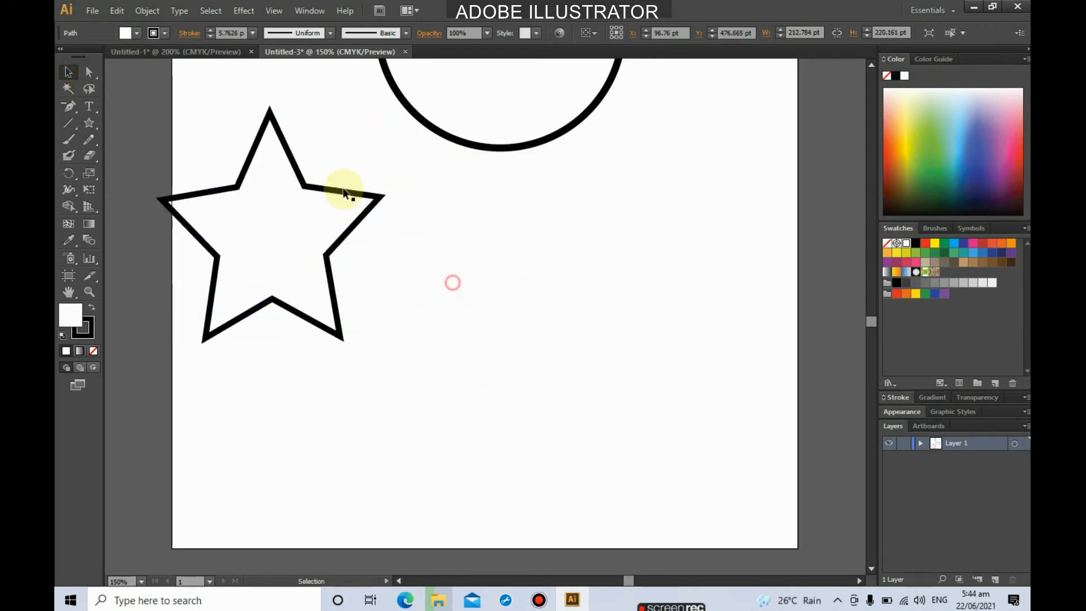
click(91, 121)
click(150, 188)
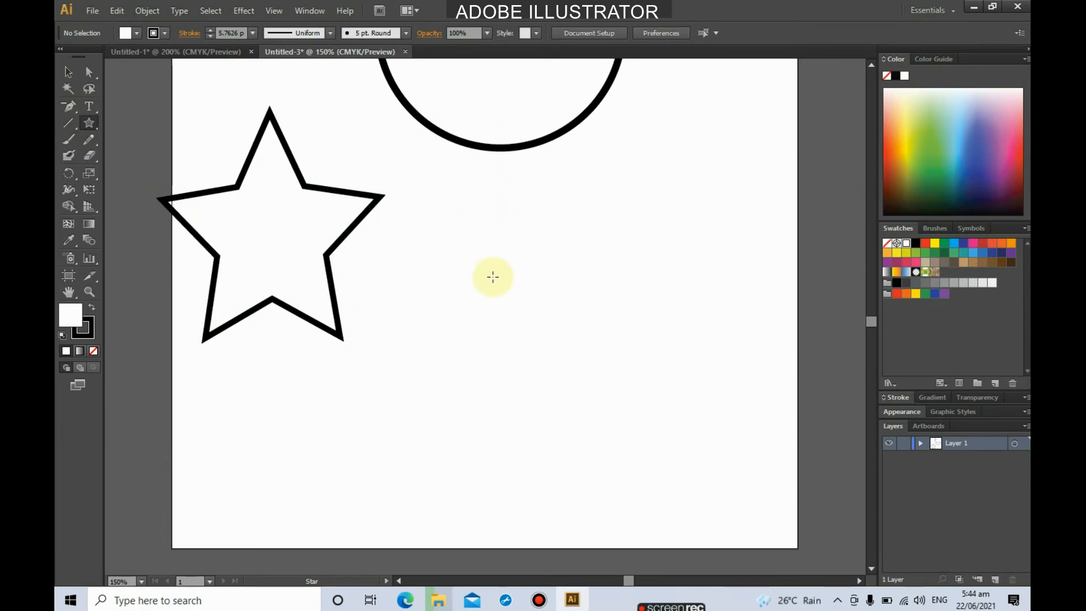
drag(474, 242, 557, 339)
key(ctrl+shift+a)
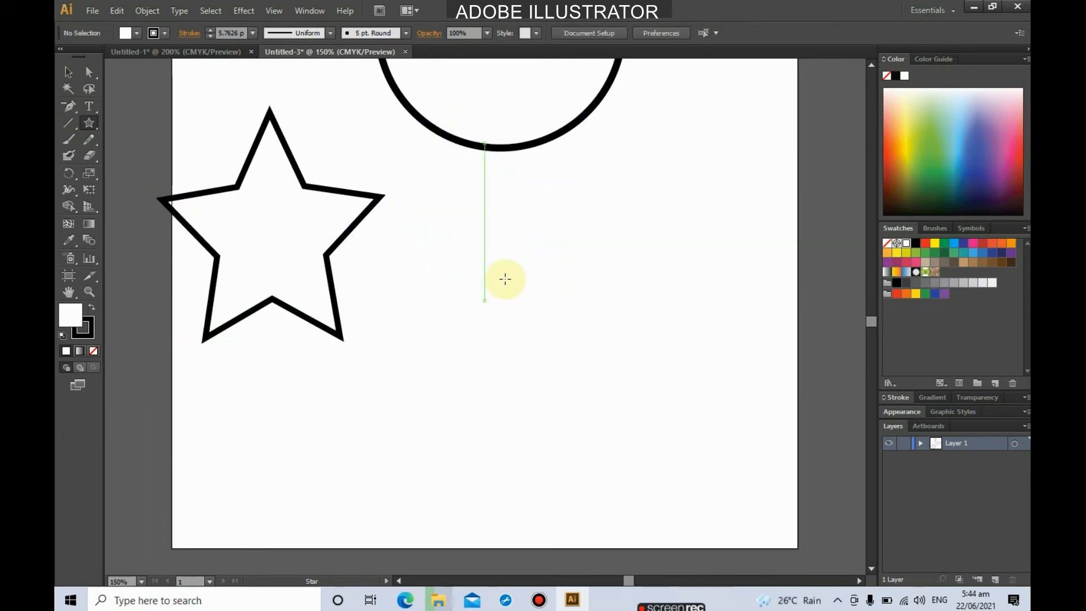
mouse_move(522, 309)
mouse_down()
mouse_move(606, 427)
mouse_move(593, 419)
mouse_move(606, 417)
mouse_up()
key(ctrl+z)
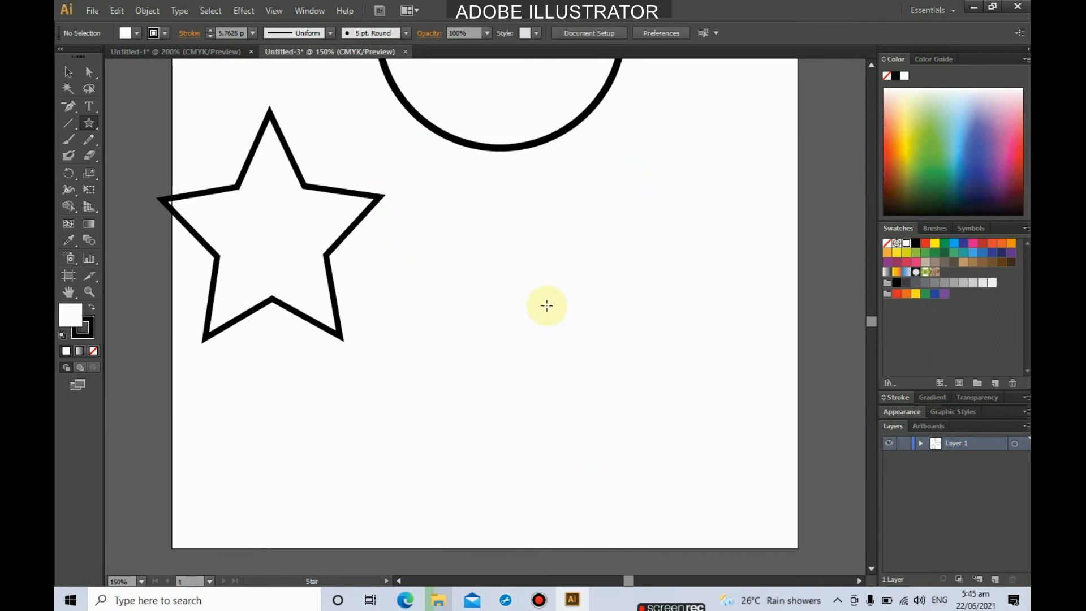
drag(496, 265, 588, 376)
key(ctrl+z)
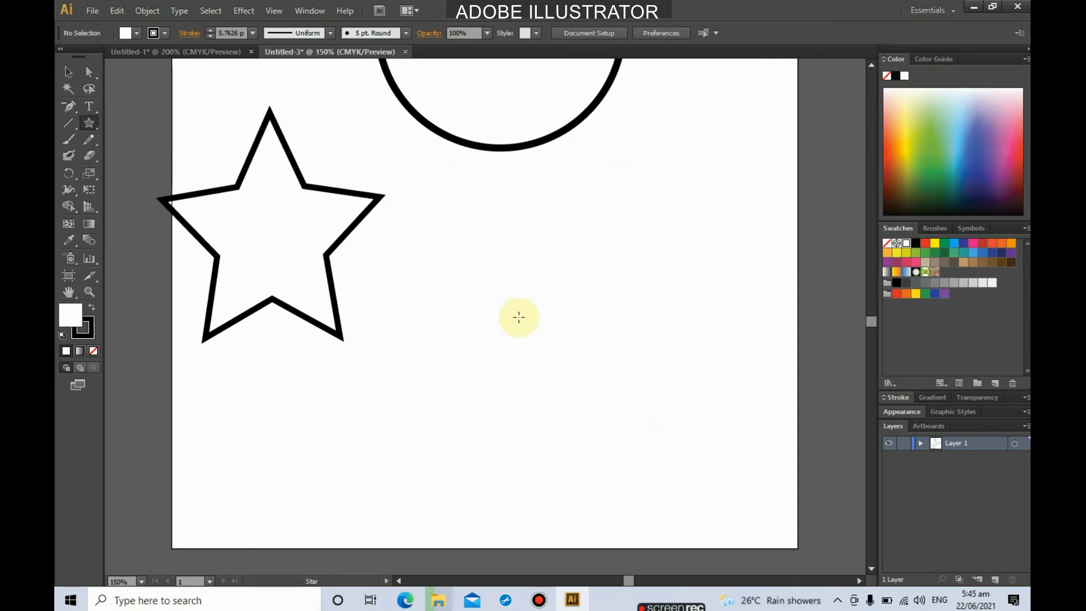
- Draw a 13-pointed star about 252 x 254 pt beside the five-pointed star, adjusting its number of points while drawing
drag(497, 323, 579, 437)
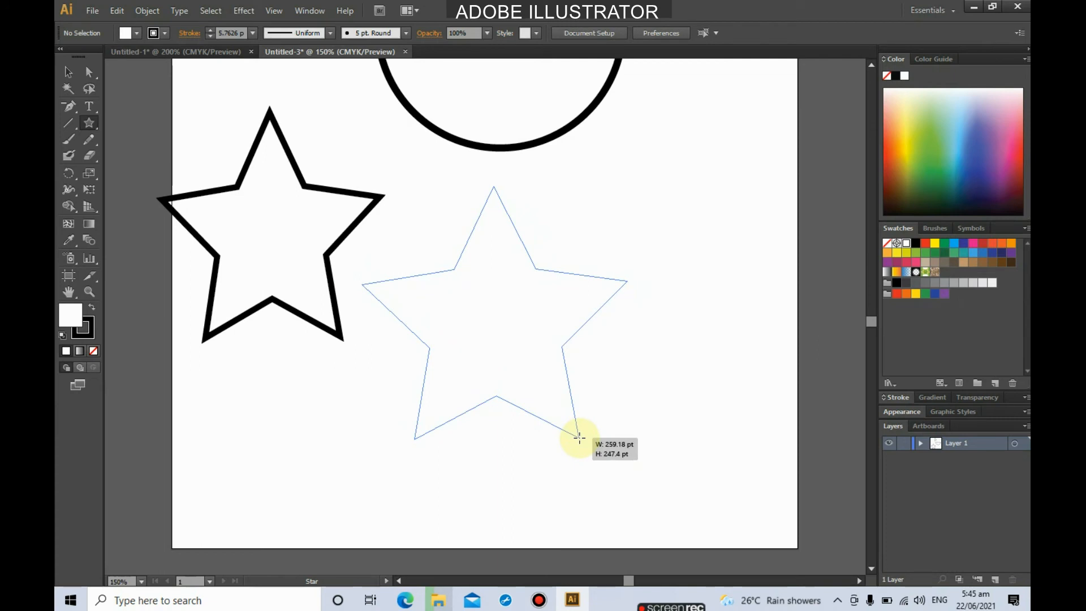
drag(579, 438, 579, 436)
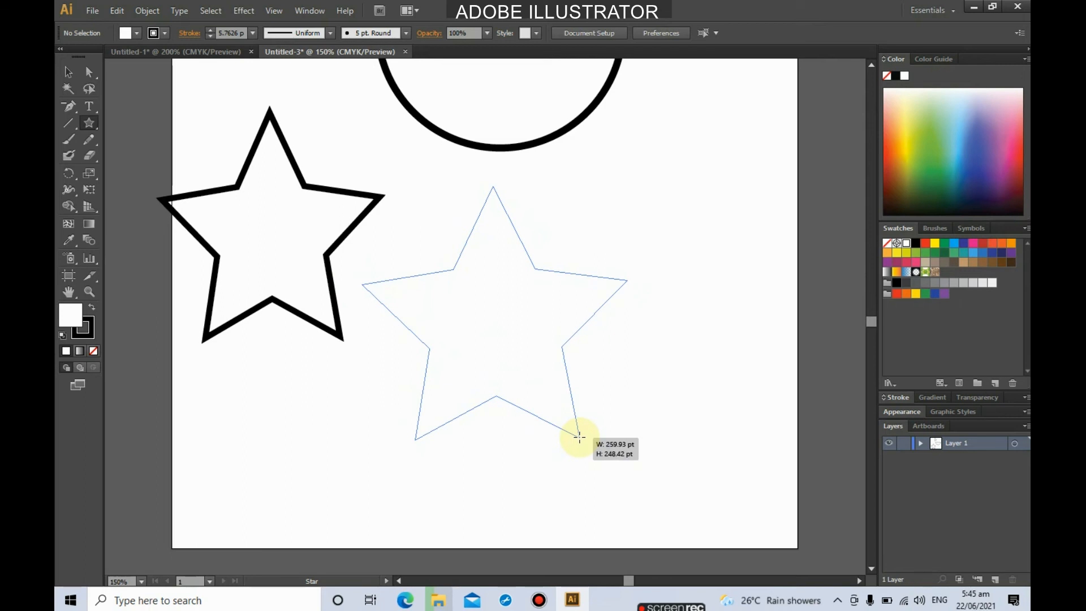
drag(579, 436, 580, 435)
key(Up)
key(Up)
key(Up)
key(Up)
key(Up)
key(Up)
key(Up)
key(Up)
key(Up)
key(Up)
key(Up)
key(Up)
key(Up)
key(Up)
key(Down)
key(Down)
key(Down)
key(Down)
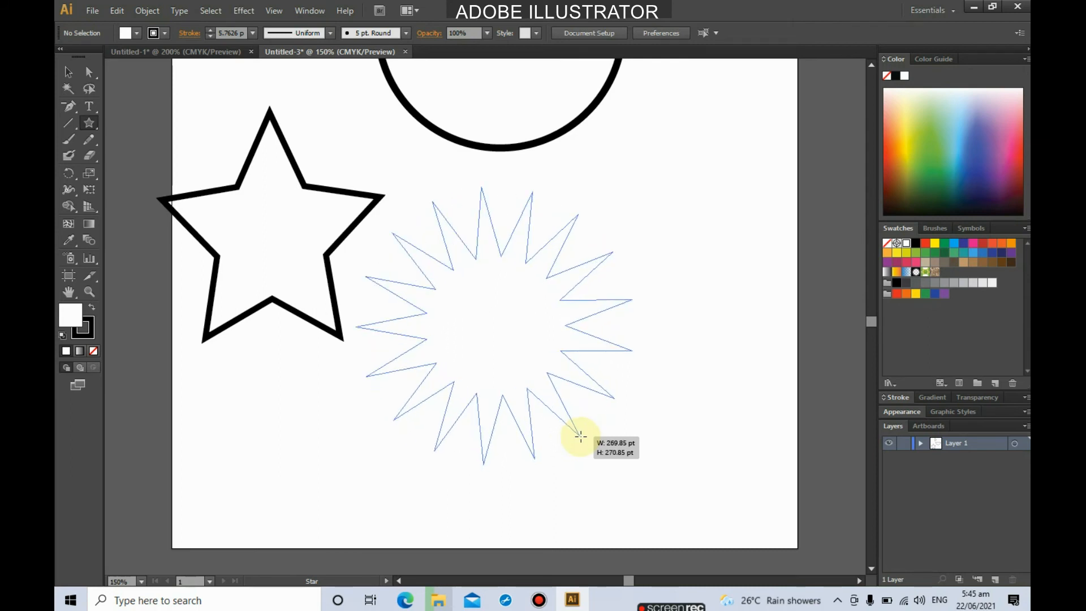
drag(581, 435, 581, 436)
key(Up)
key(Up)
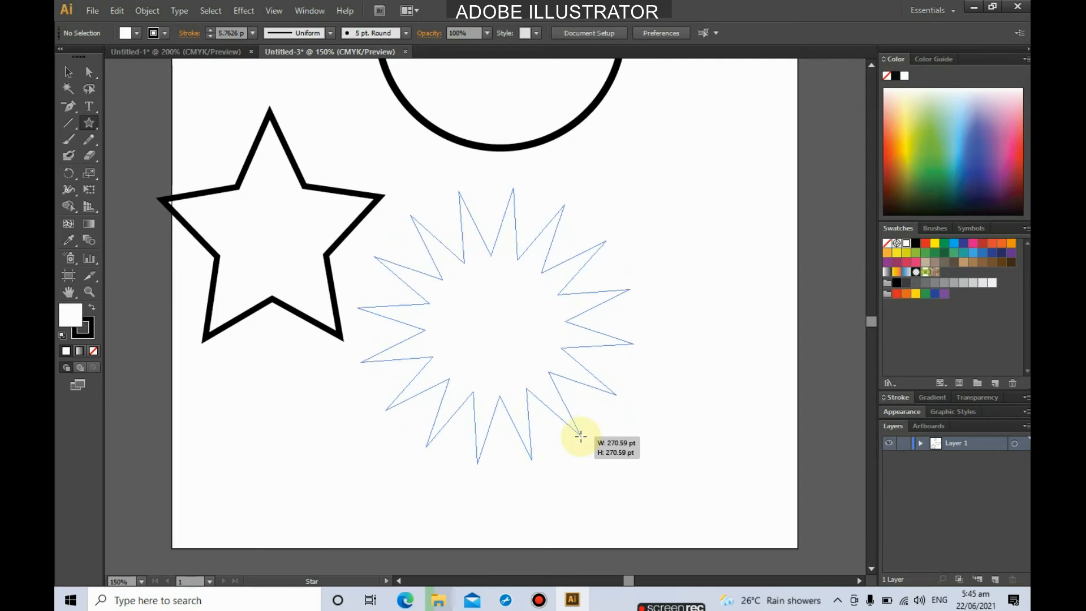
key(Down)
key(Down)
drag(581, 435, 595, 413)
key(Down)
key(Up)
key(Up)
key(Up)
key(Up)
key(Up)
key(Up)
key(Up)
key(Up)
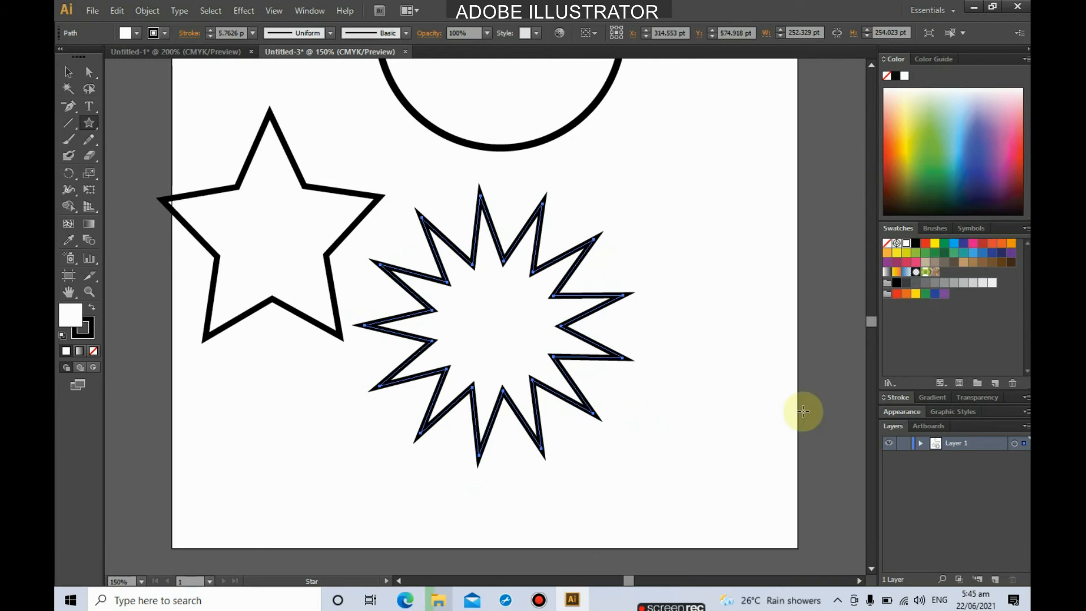
- Rearrange the shapes with the half-circle beside the triangle, the many-pointed star at the upper right edge, and the five-pointed star below the triangle
click(68, 71)
drag(546, 261, 747, 168)
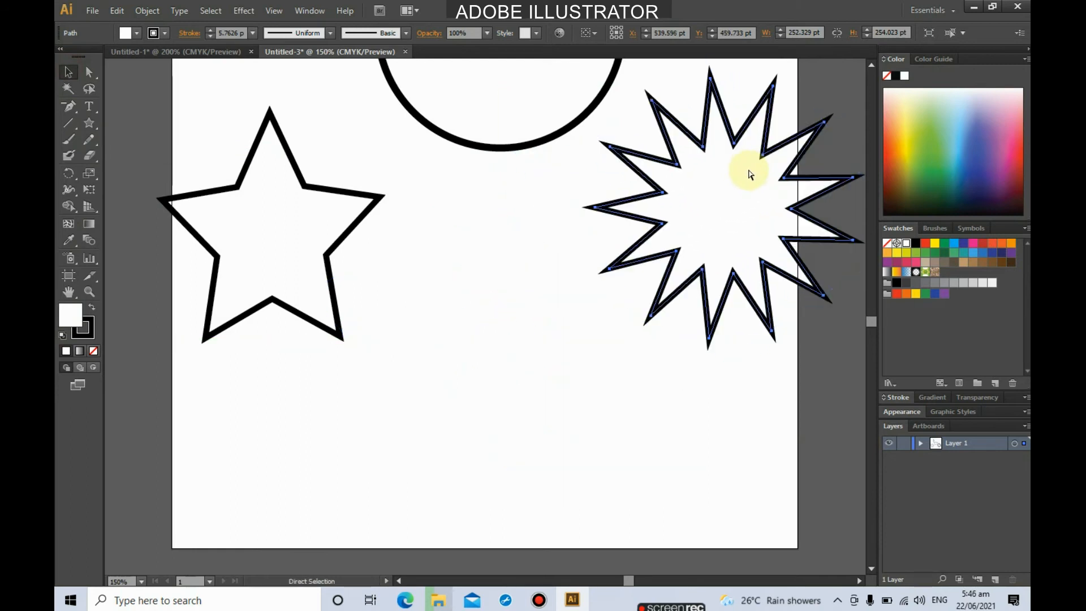
key(ctrl+0)
drag(449, 154, 407, 113)
drag(496, 188, 486, 94)
drag(606, 242, 622, 105)
drag(379, 252, 439, 196)
click(448, 211)
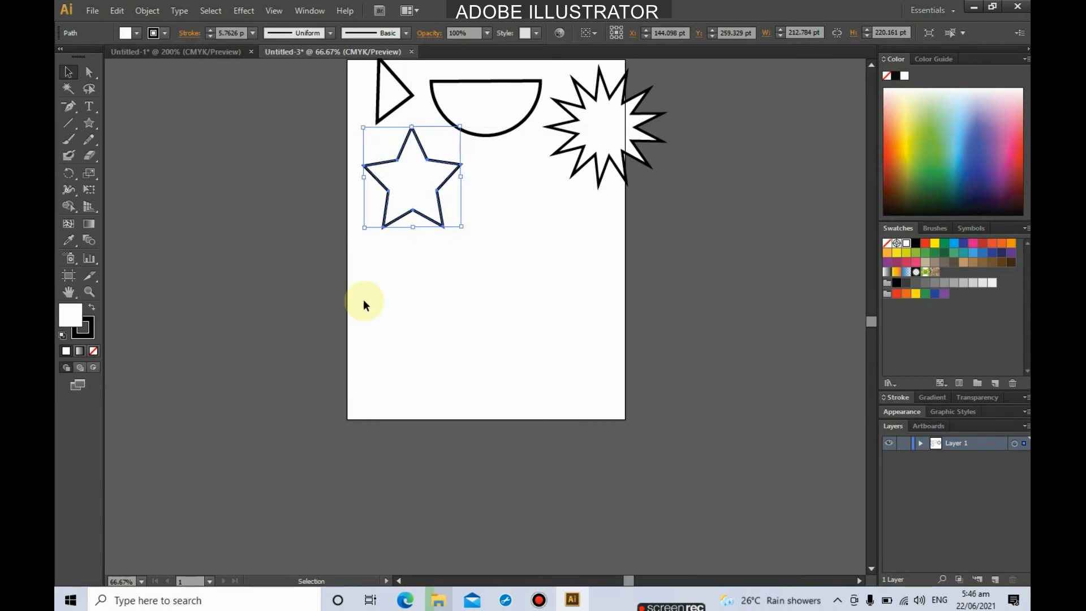
click(90, 124)
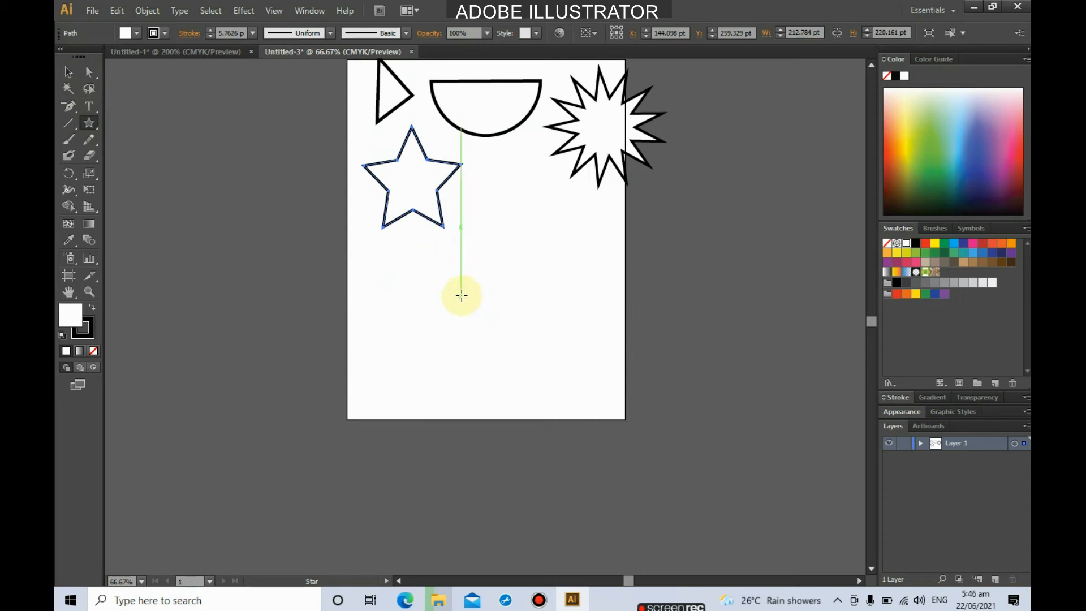
key(ctrl+plus)
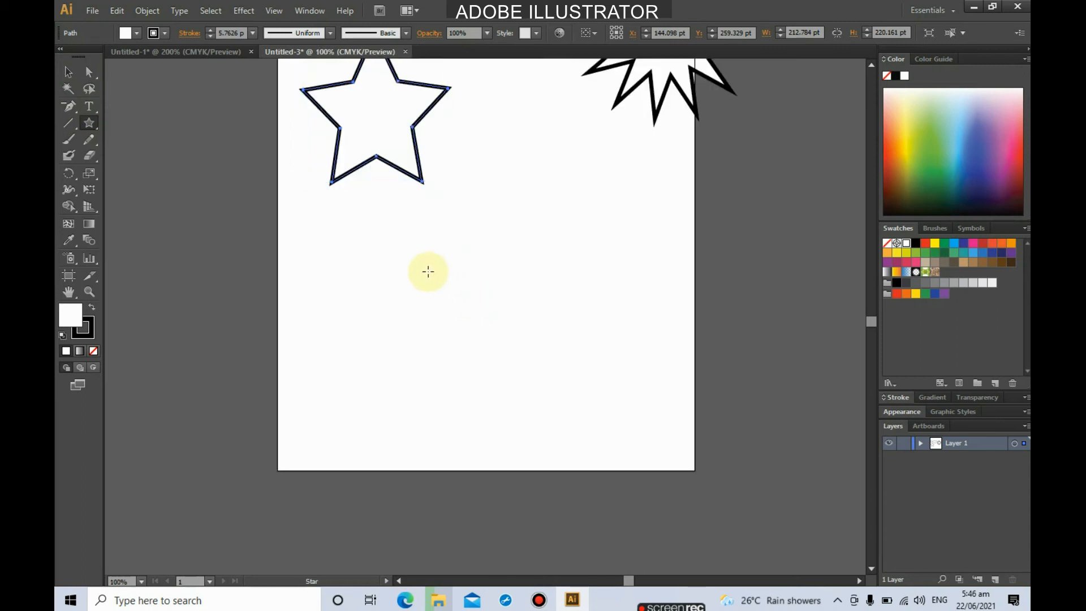
mouse_move(422, 266)
mouse_down()
mouse_move(490, 327)
mouse_move(446, 310)
mouse_move(512, 339)
mouse_move(534, 378)
mouse_move(548, 357)
mouse_move(566, 367)
mouse_move(551, 374)
mouse_move(534, 359)
mouse_up()
key(ctrl+z)
key(Up)
key(Up)
key(Up)
key(Up)
key(Up)
key(Up)
key(Up)
key(Down)
key(Down)
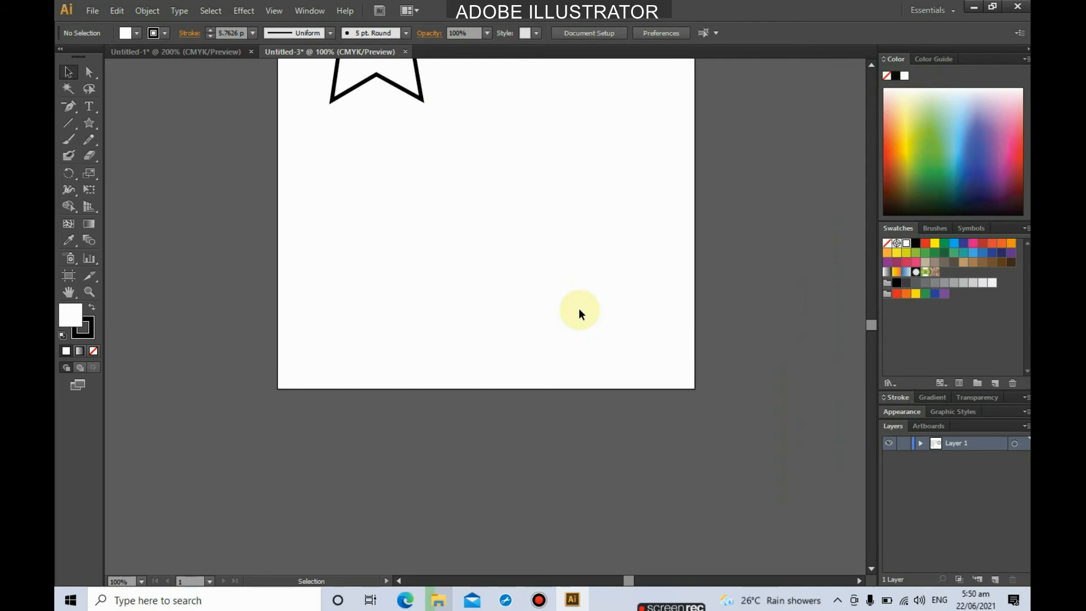
- Start a star below the five-pointed star with the Star tool, raising its number of points to 16 while drawing
scroll(578, 308, up, 3)
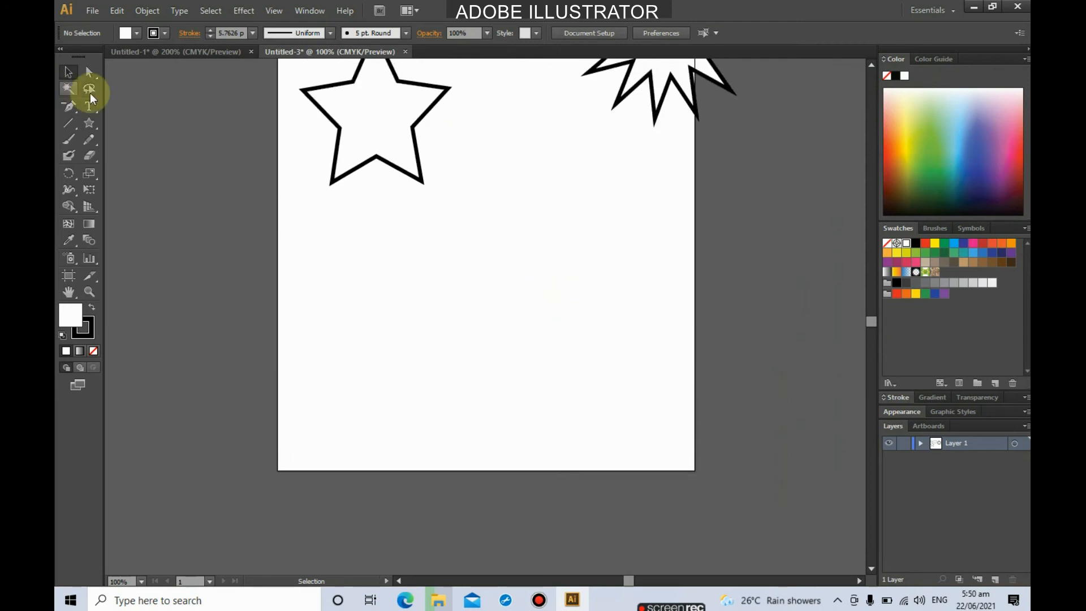
drag(88, 124, 164, 191)
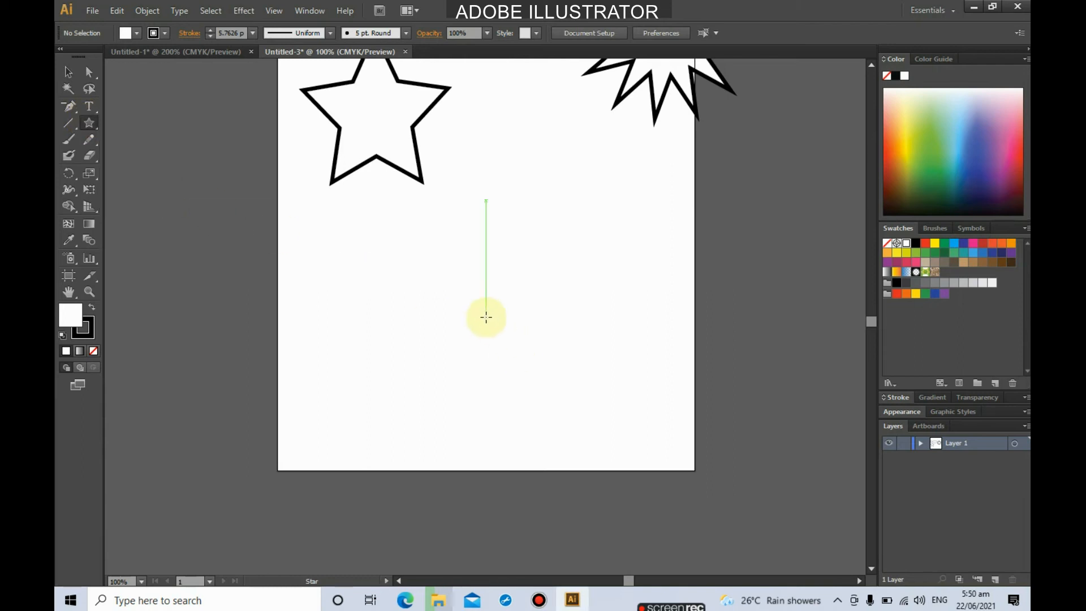
drag(441, 281, 460, 320)
key(Up)
key(Up)
key(Up)
key(Up)
key(Up)
key(Up)
key(Up)
key(Up)
key(Up)
key(Up)
key(Up)
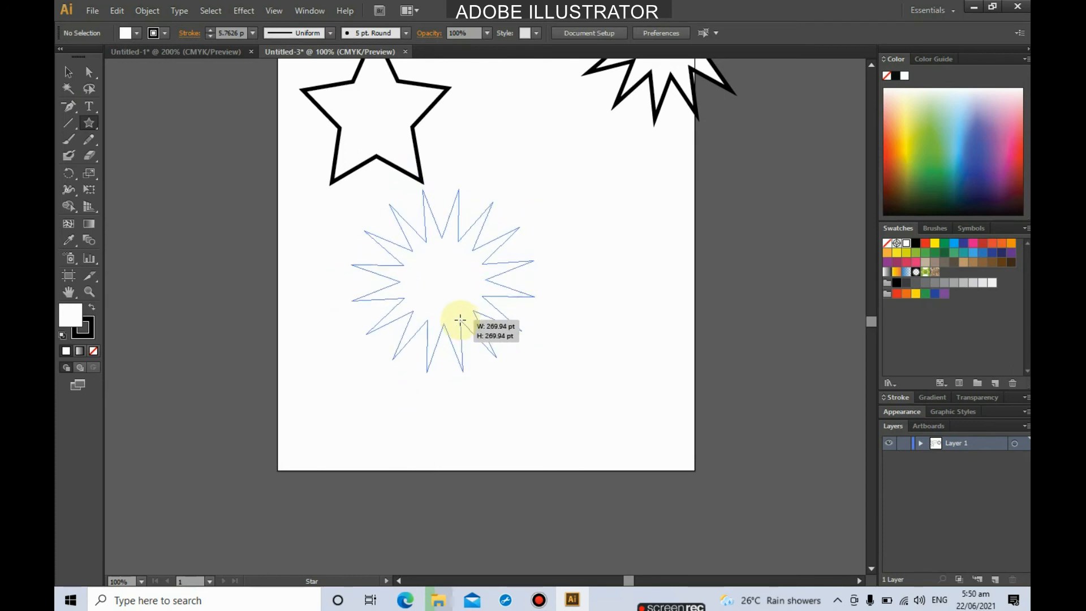
- Shorten the new star's spikes, finish it with 15 points at about 264 x 263 pt, and move it just under the 13-pointed star
drag(460, 320, 458, 319)
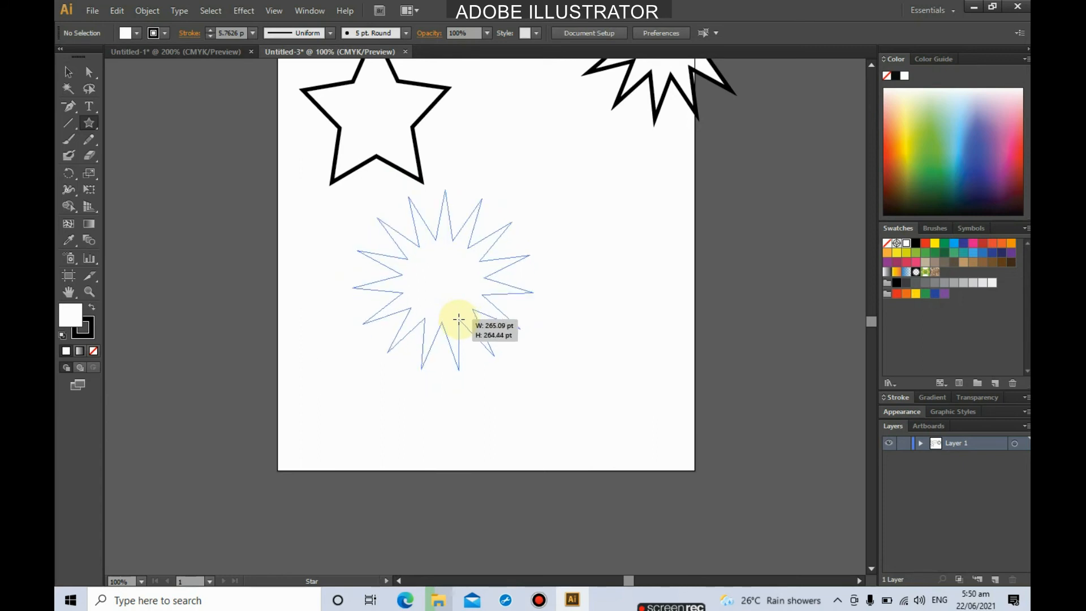
drag(459, 319, 459, 319)
drag(459, 319, 459, 319)
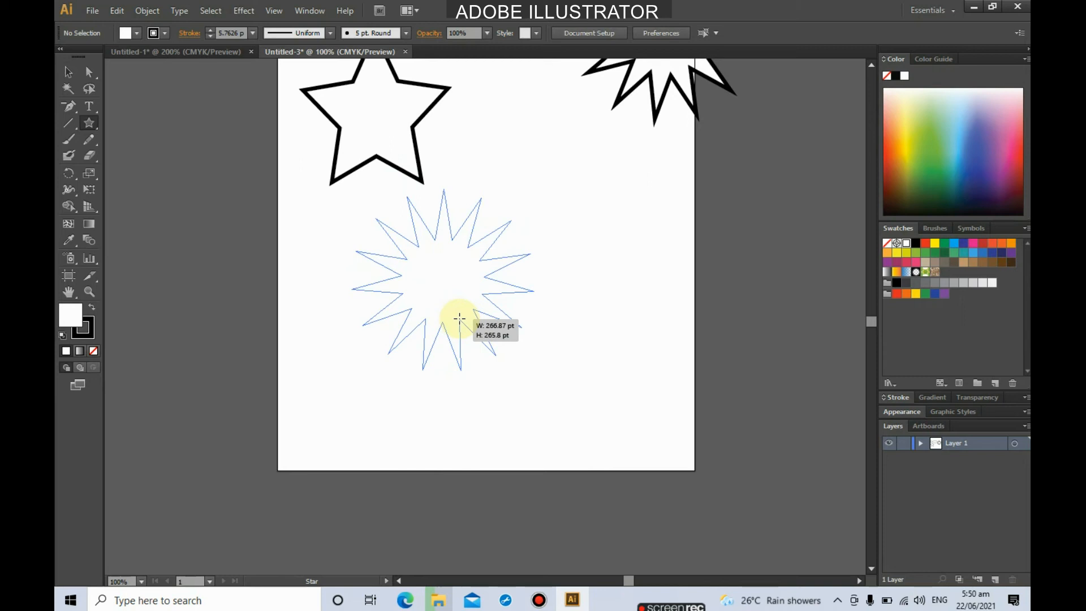
mouse_move(460, 318)
mouse_down()
mouse_move(497, 320)
mouse_move(475, 321)
mouse_move(484, 311)
mouse_up()
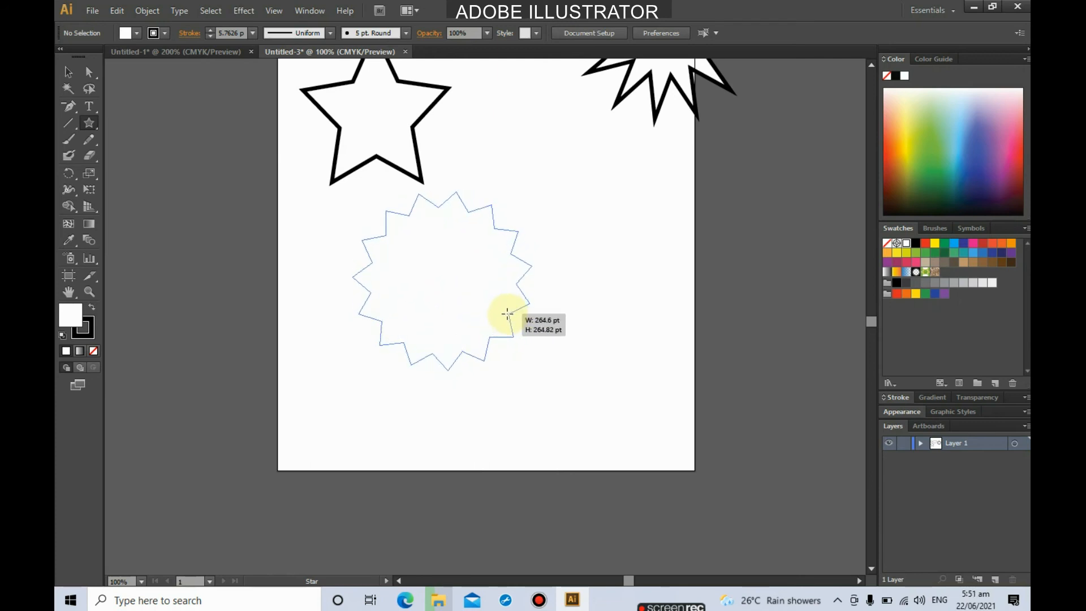
drag(482, 313, 481, 312)
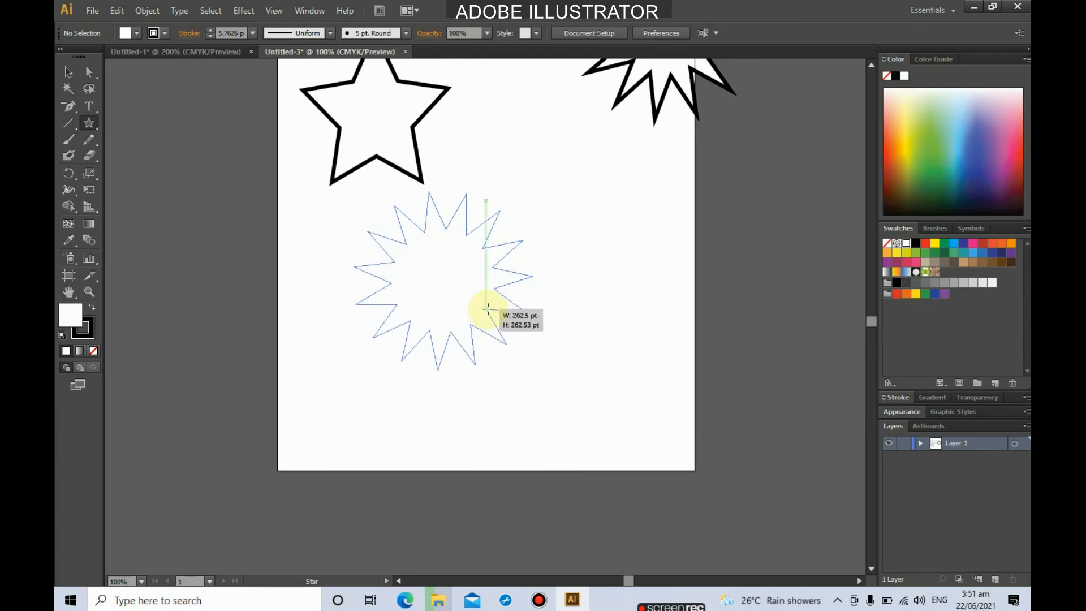
mouse_move(499, 310)
mouse_down()
mouse_move(485, 294)
mouse_move(496, 297)
mouse_up()
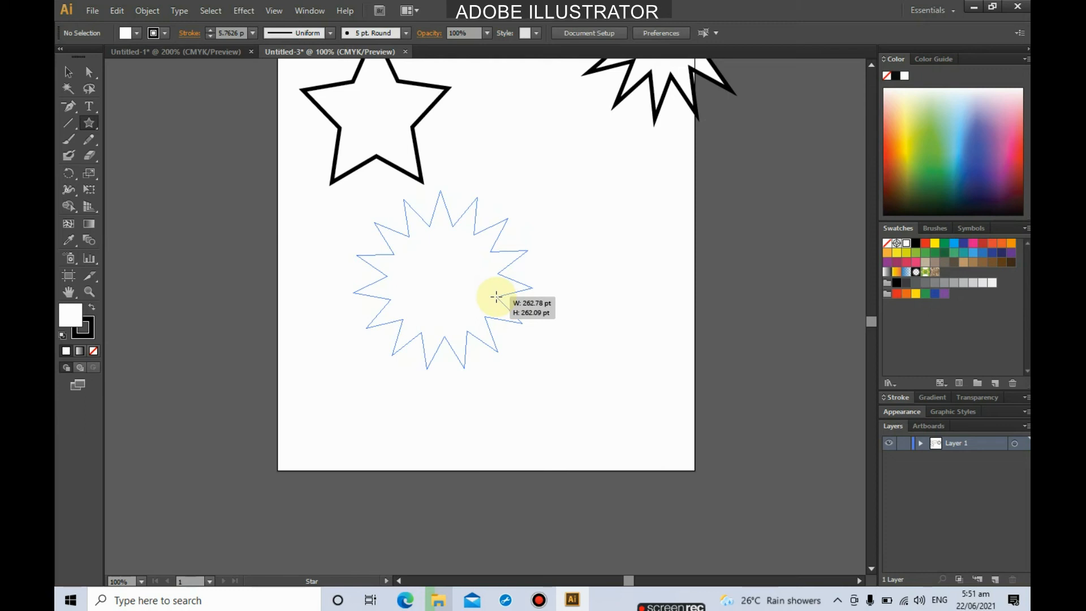
drag(496, 297, 498, 303)
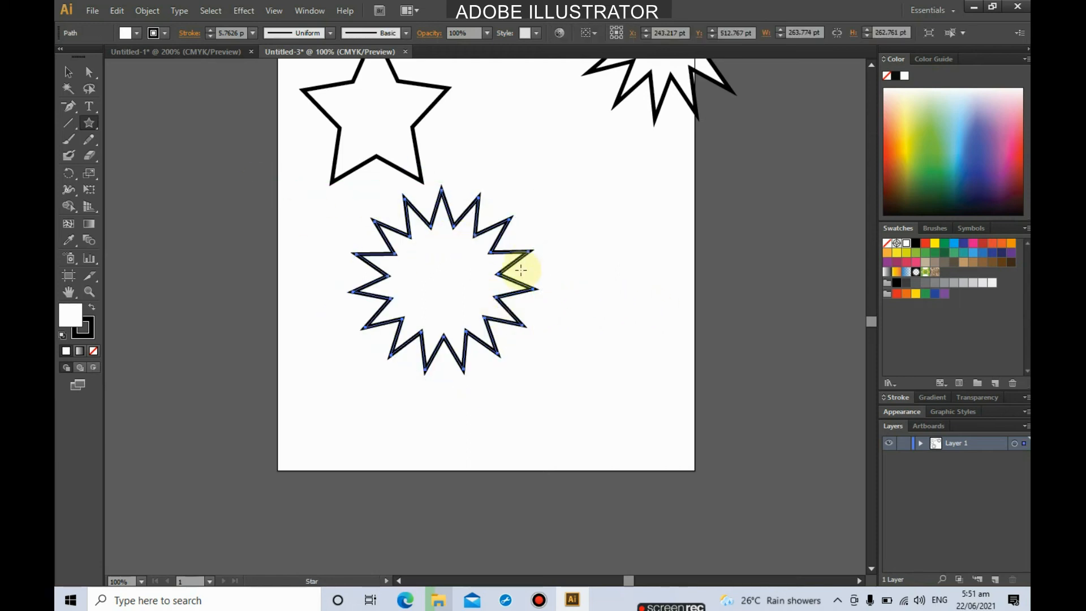
click(69, 71)
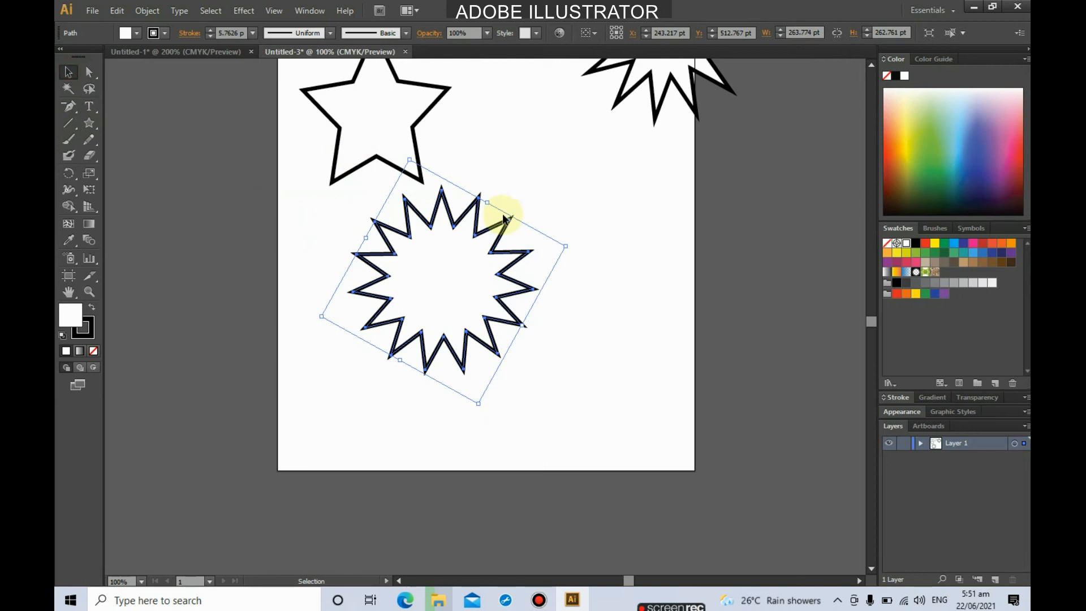
drag(503, 219, 691, 102)
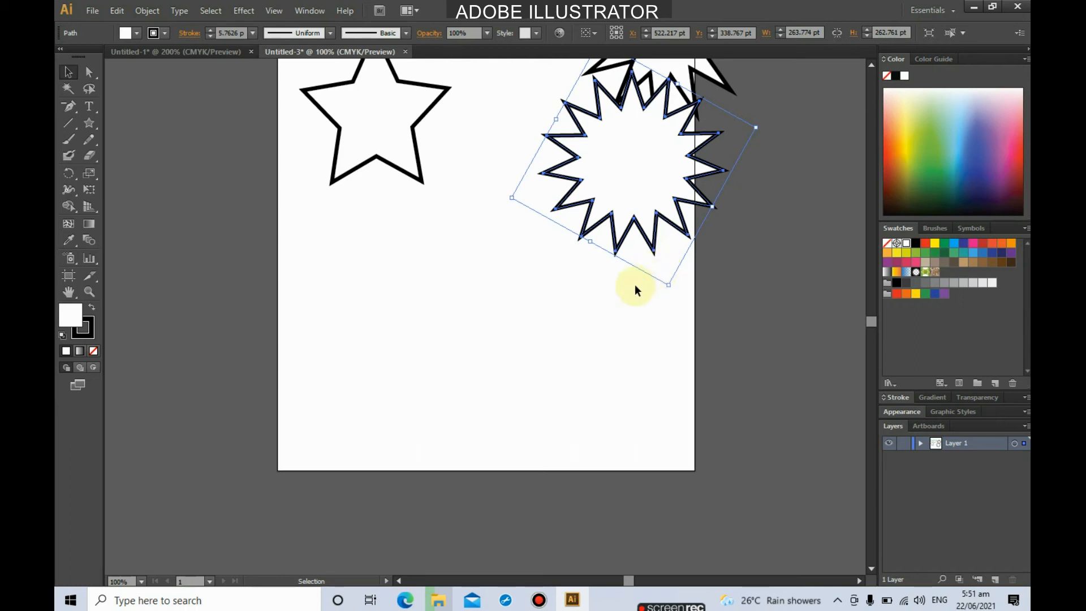
- Start a polygon below the five-pointed star with the Polygon tool, reducing it to three sides while drawing
scroll(555, 345, down, 2)
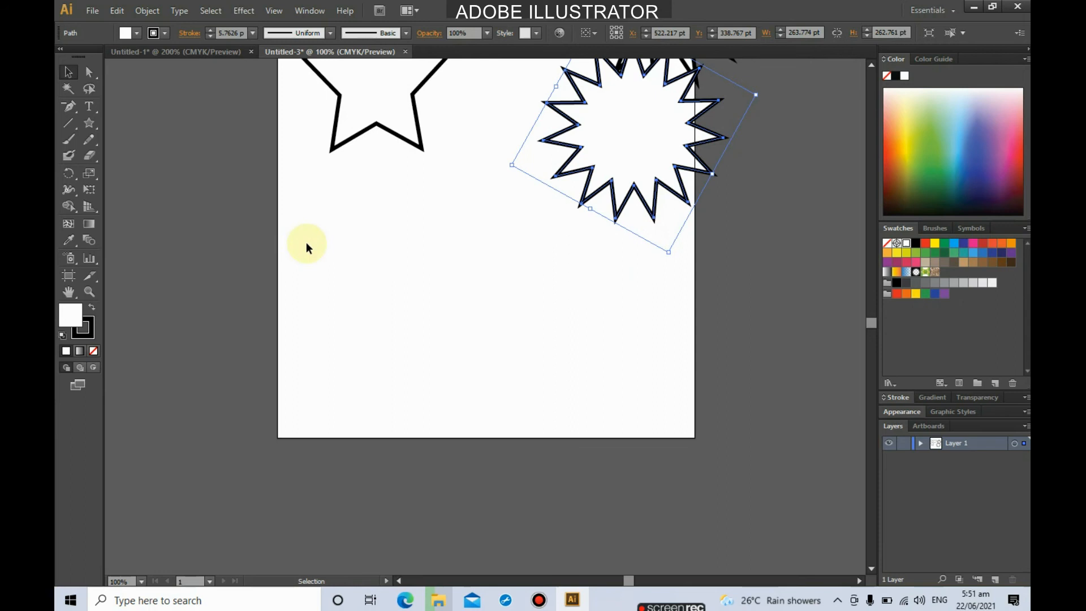
drag(87, 125, 185, 175)
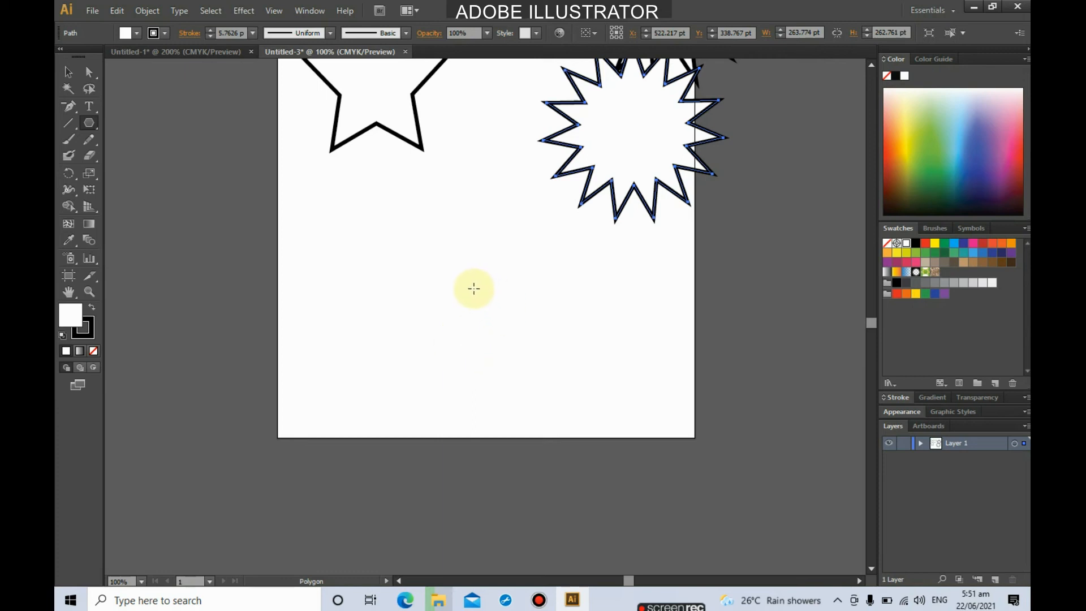
drag(439, 284, 503, 357)
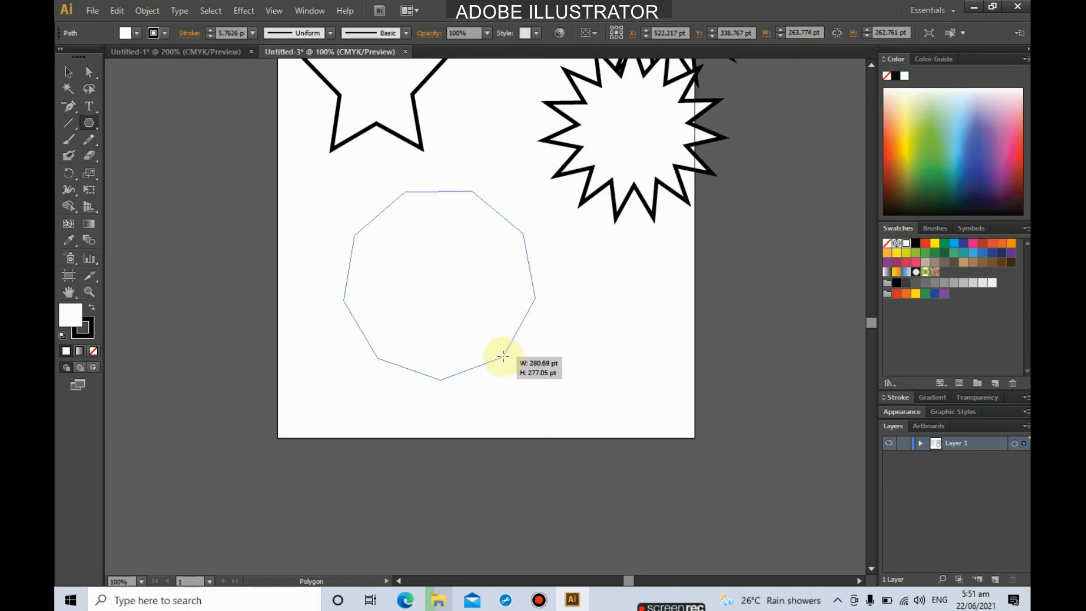
drag(504, 356, 503, 355)
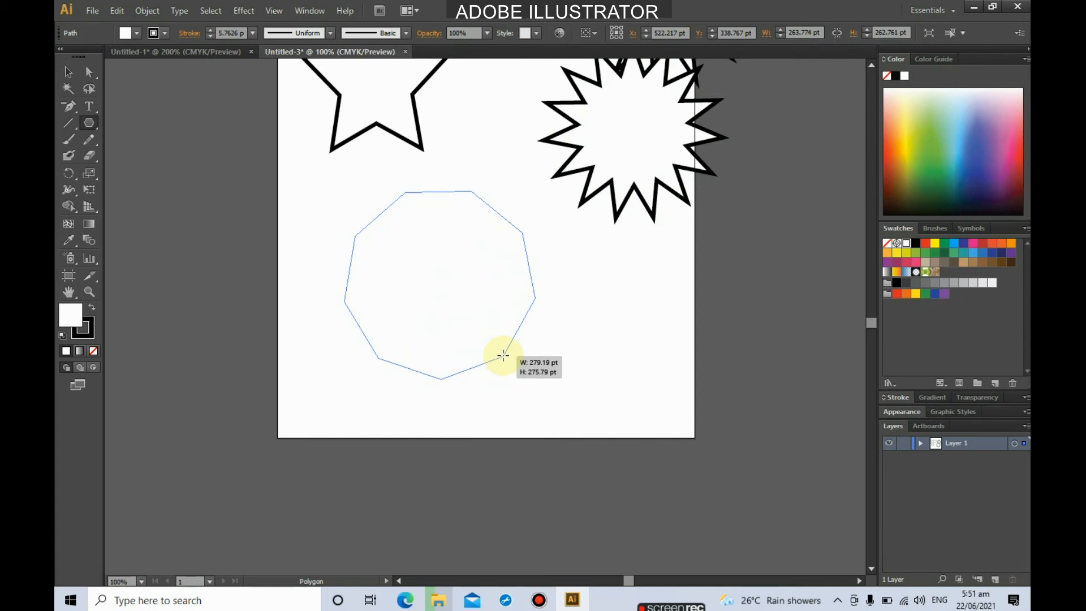
drag(503, 355, 522, 326)
key(Down)
key(Down)
key(Down)
key(Down)
key(Down)
key(Down)
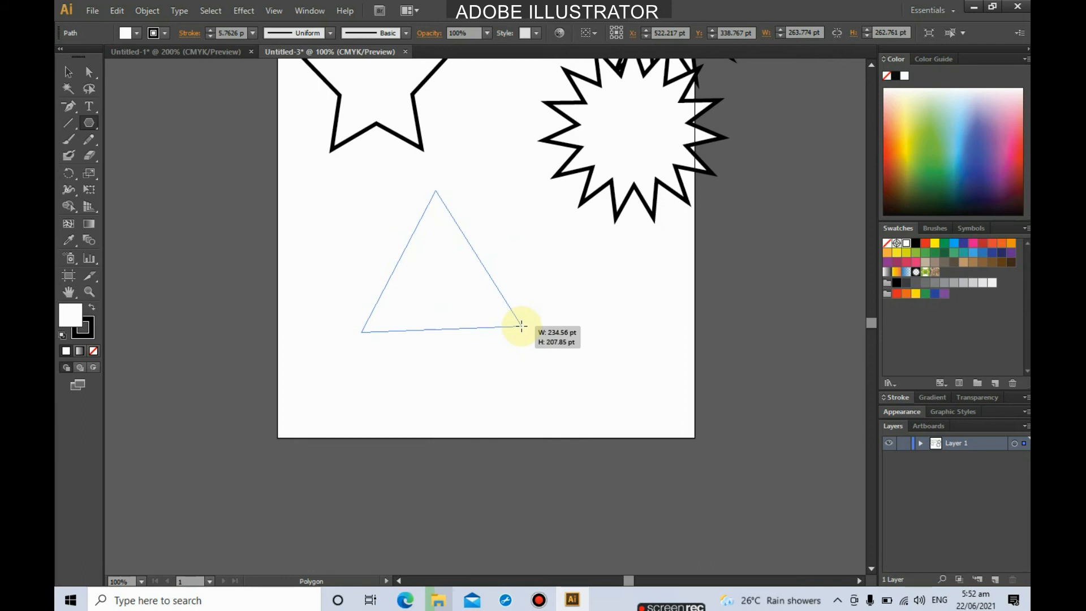
- Vary the polygon's number of sides, finish it as a pentagon about 198 x 193 pt, and move it across the artboard's left edge
key(Up)
key(Up)
key(Up)
key(Up)
key(Up)
key(Up)
key(Up)
mouse_move(521, 326)
mouse_down()
mouse_move(542, 324)
mouse_move(486, 337)
mouse_up()
key(Up)
key(Up)
key(Up)
key(Up)
key(Up)
key(Up)
key(Up)
key(Down)
key(Down)
key(Down)
key(Down)
key(Down)
key(Down)
key(Down)
key(Down)
key(Up)
key(Up)
key(Up)
key(Up)
key(Up)
key(Up)
key(Down)
key(Down)
key(Down)
key(Down)
key(Down)
key(Down)
key(Down)
key(Down)
key(Down)
key(Down)
click(68, 71)
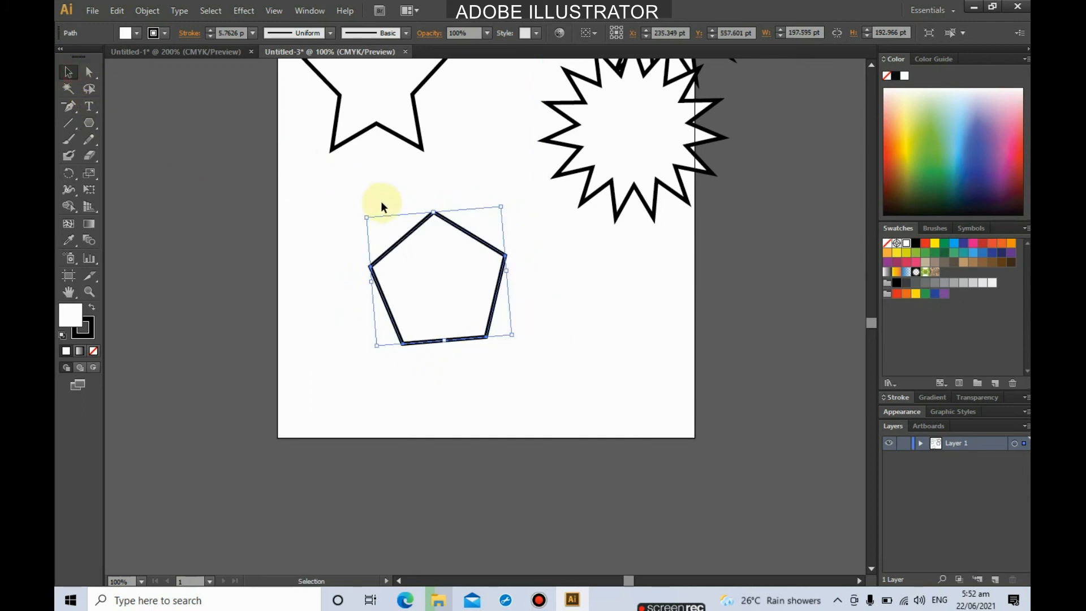
drag(417, 227, 195, 147)
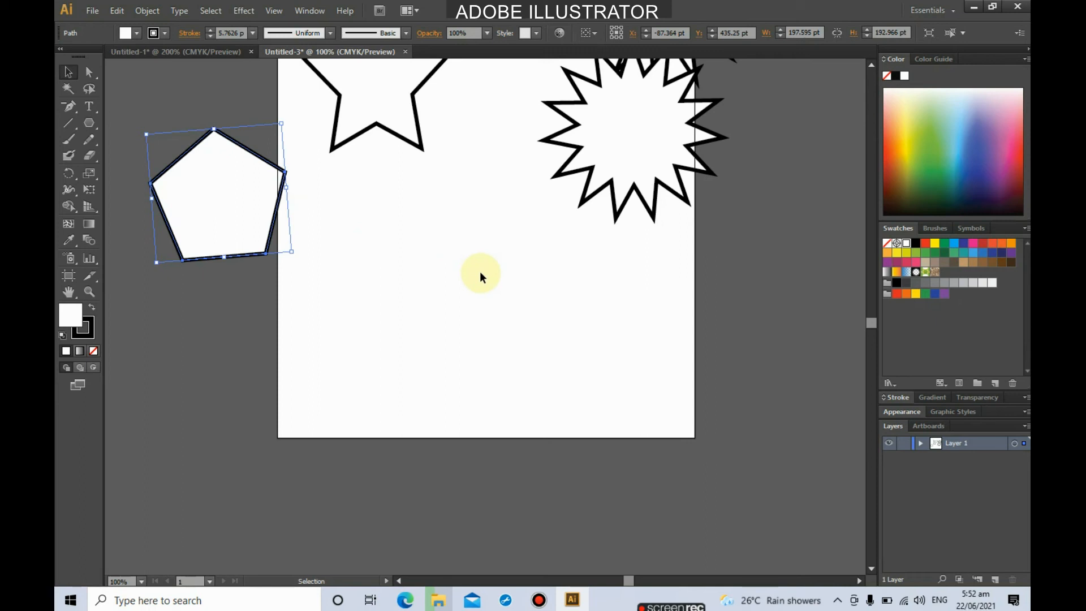
- Draw a rounded rectangle about 365 x 143 pt with fully rounded ends low on the artboard, and move it up against the five-pointed star
click(83, 124)
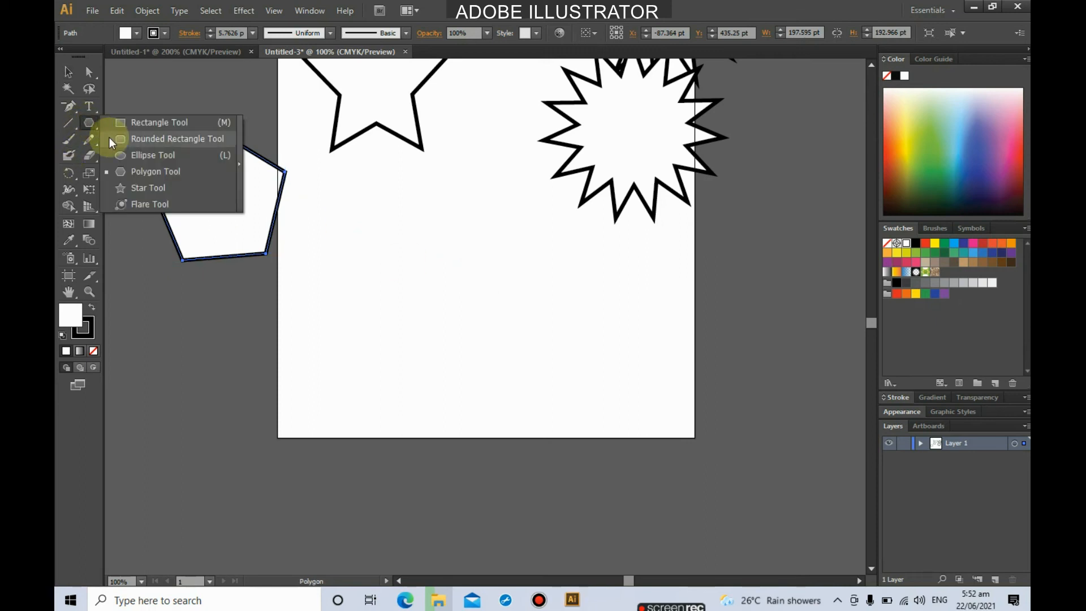
click(157, 141)
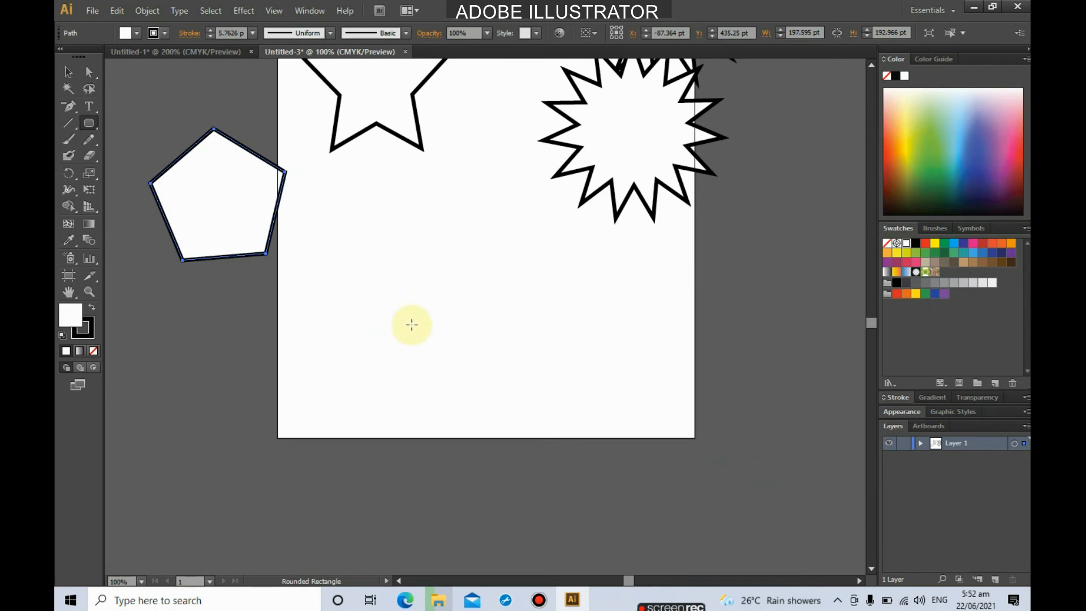
drag(384, 304, 642, 402)
key(Up)
key(Up)
key(Up)
key(Up)
key(Up)
key(Up)
key(Up)
key(Up)
key(Up)
key(Up)
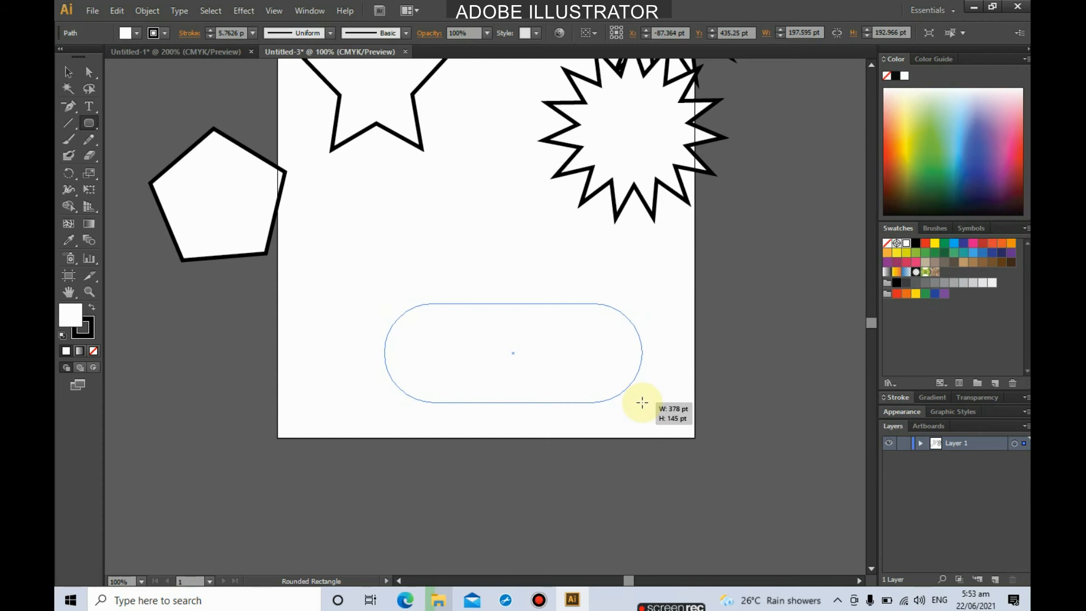
drag(642, 403, 641, 400)
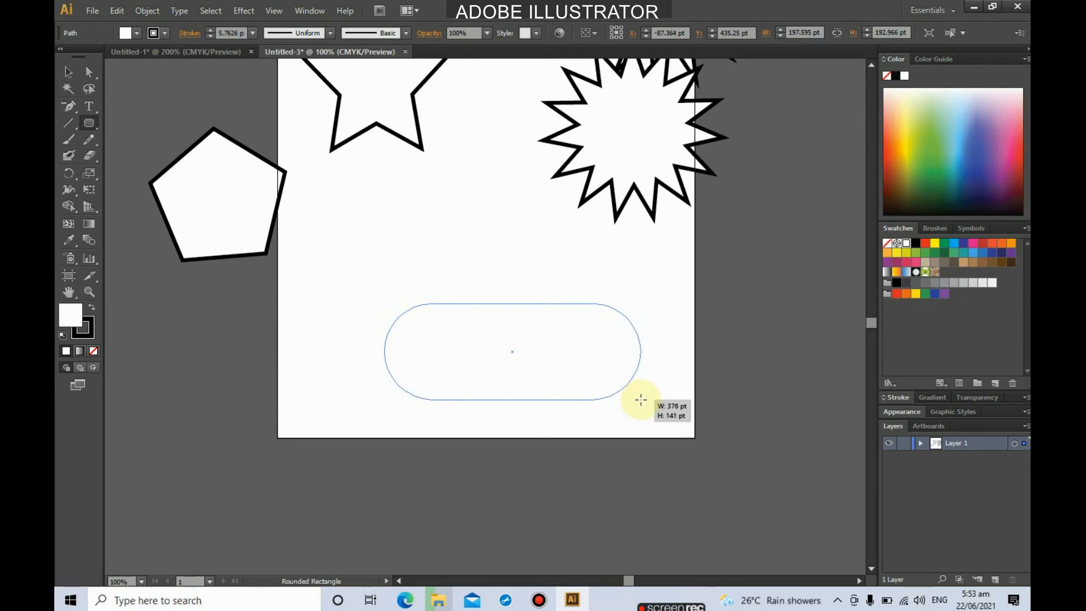
mouse_move(641, 400)
mouse_down()
mouse_move(634, 387)
mouse_move(634, 401)
mouse_up()
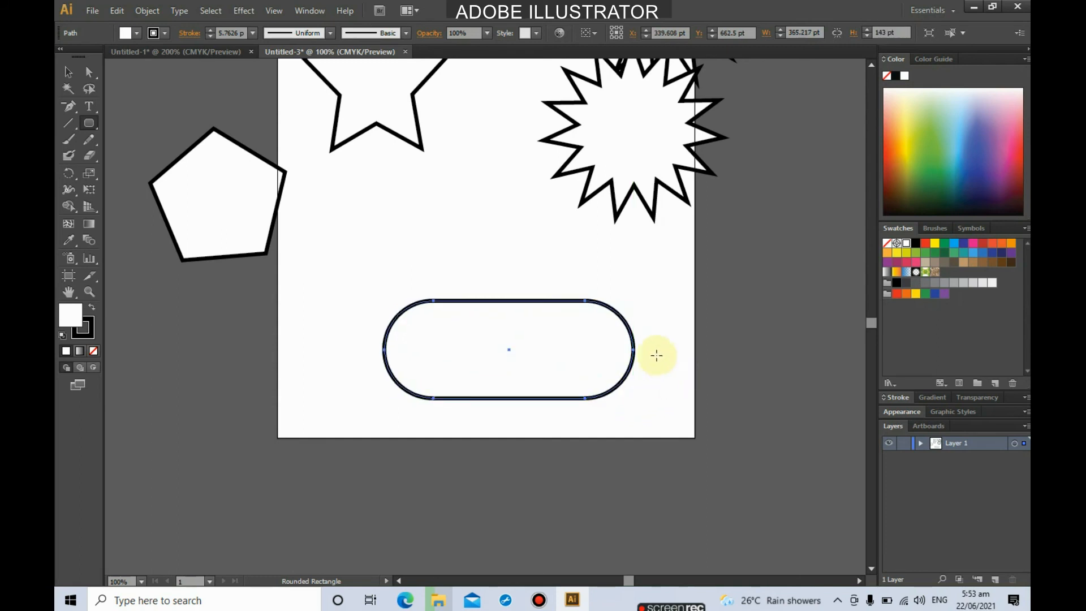
click(71, 77)
drag(509, 300, 475, 120)
- Draw another rounded rectangle about 339 x 133 pt below the first, varying its corner radius while drawing and leaving the corners partly rounded
click(89, 122)
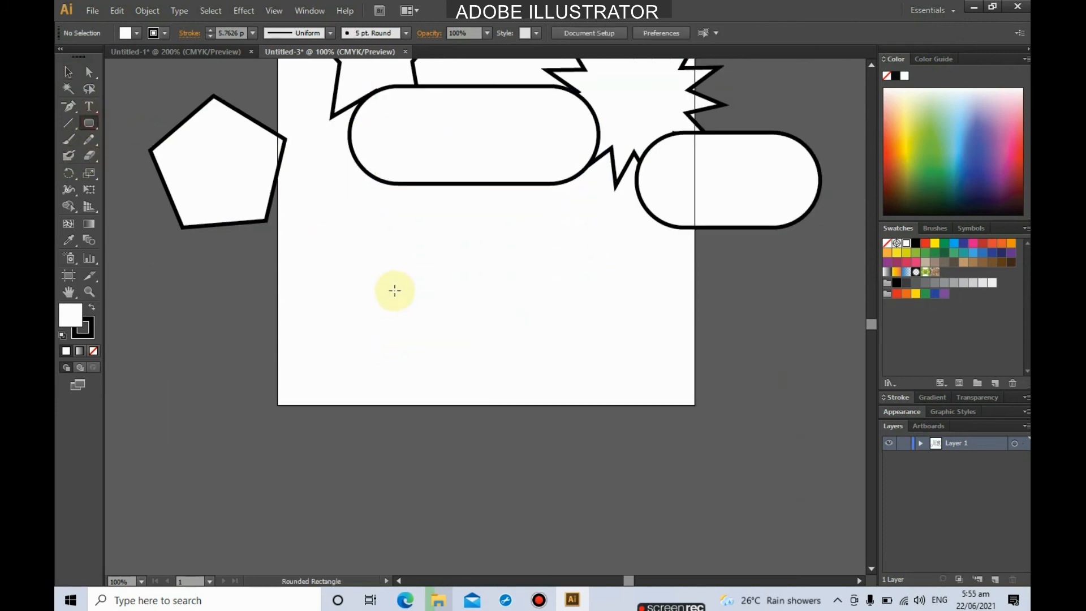
drag(367, 270, 598, 361)
key(Up)
key(Up)
key(Up)
key(Up)
key(Up)
key(Up)
key(Up)
key(Up)
key(Up)
key(Up)
key(Up)
key(Up)
key(Up)
key(Up)
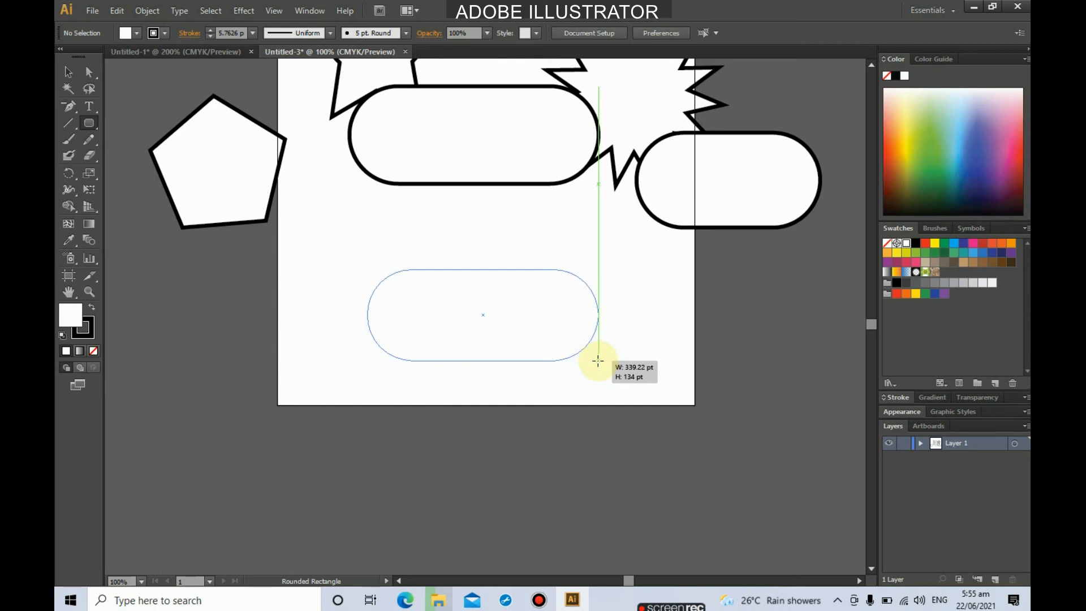
key(Down)
key(Down)
key(Down)
key(Down)
key(Down)
key(Down)
key(Down)
key(Down)
drag(598, 361, 594, 357)
key(Up)
key(Up)
key(Up)
key(Up)
key(Up)
key(Up)
key(Up)
key(Up)
key(Down)
key(Down)
key(Down)
key(Down)
key(Down)
key(Down)
key(Down)
key(Down)
key(Up)
key(Up)
key(Up)
key(Up)
key(Up)
key(Down)
key(Down)
key(Up)
key(Up)
key(Up)
key(Up)
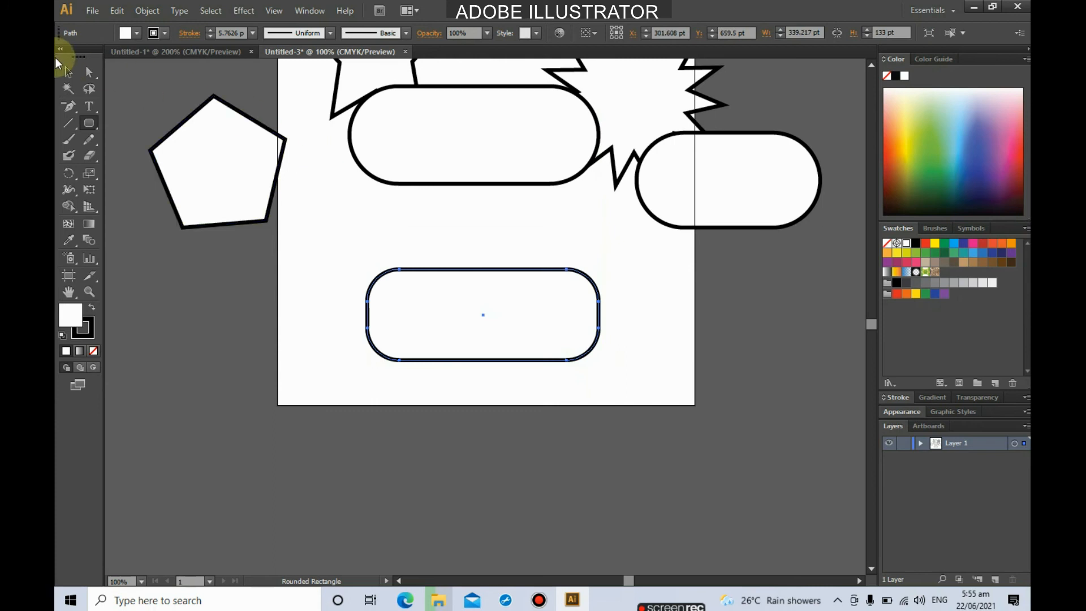
- Move the lower rounded rectangle straight up, closer to the one above it
click(64, 66)
drag(504, 271, 503, 239)
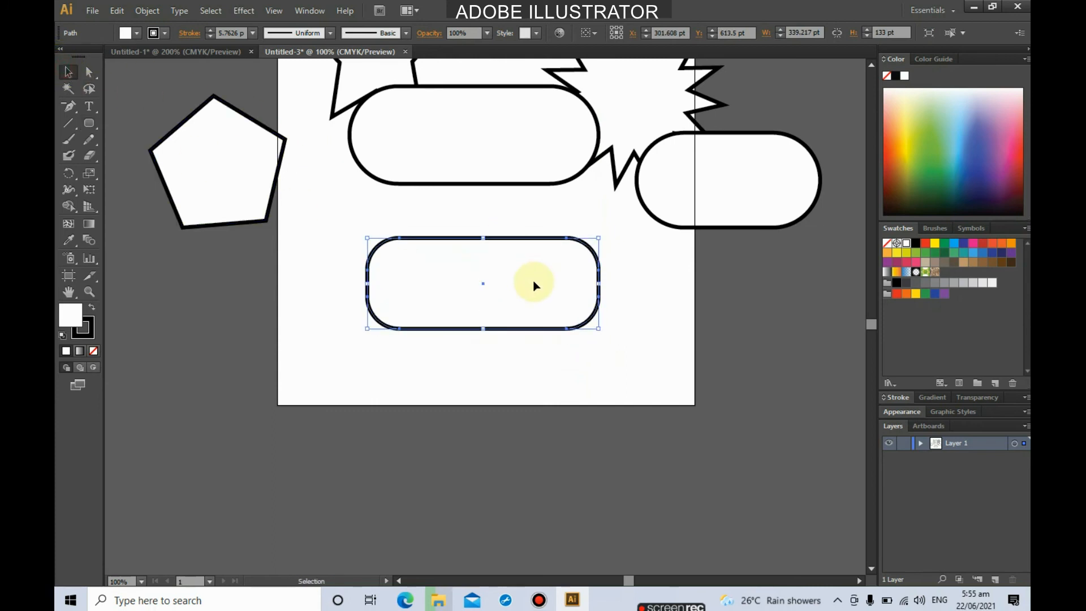
scroll(533, 282, up, 5)
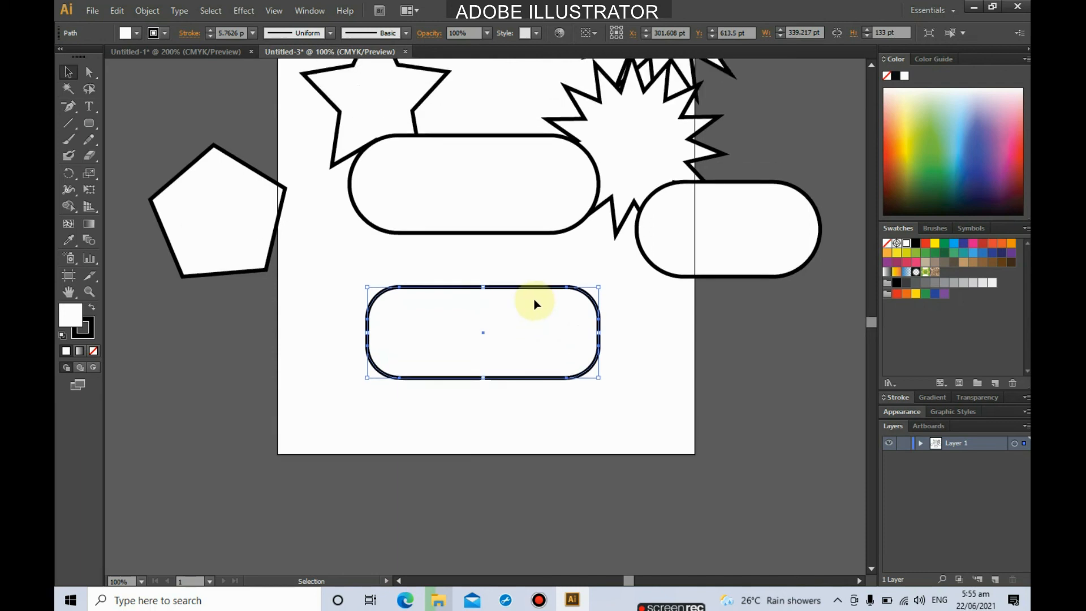
scroll(533, 294, down, 1)
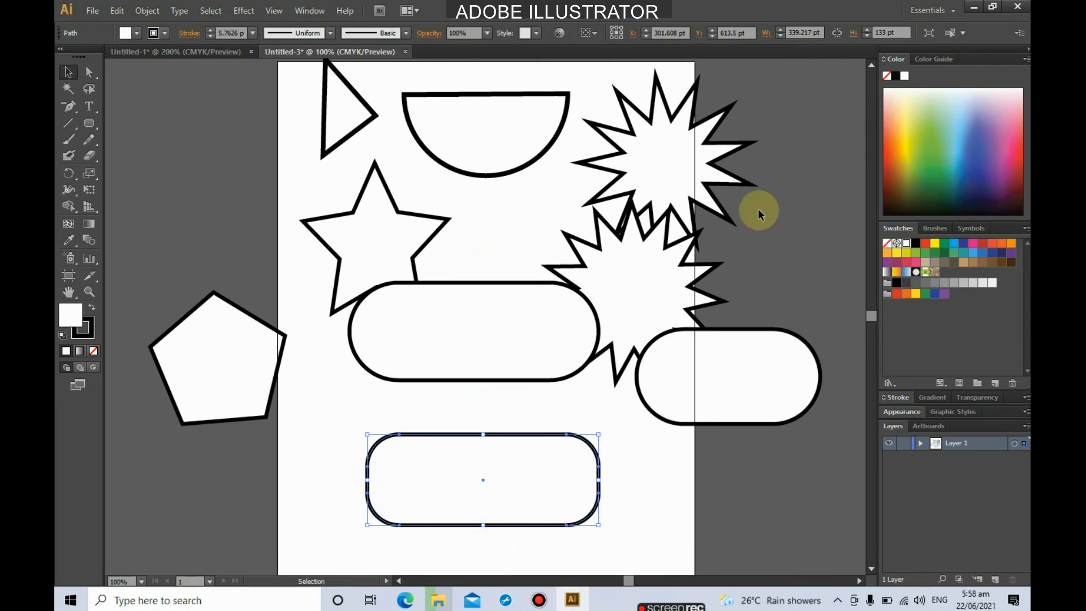
- Create a new document and draw a rectangle about 257 x 241 pt slightly above the middle of its artboard
click(93, 10)
click(102, 32)
click(341, 340)
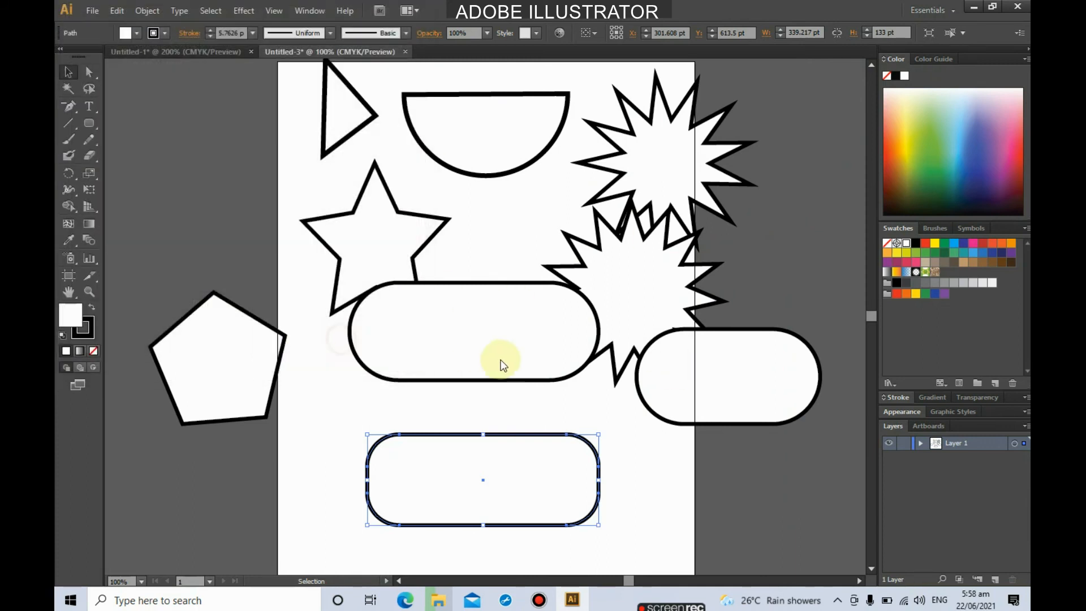
drag(90, 122, 137, 123)
drag(406, 209, 563, 356)
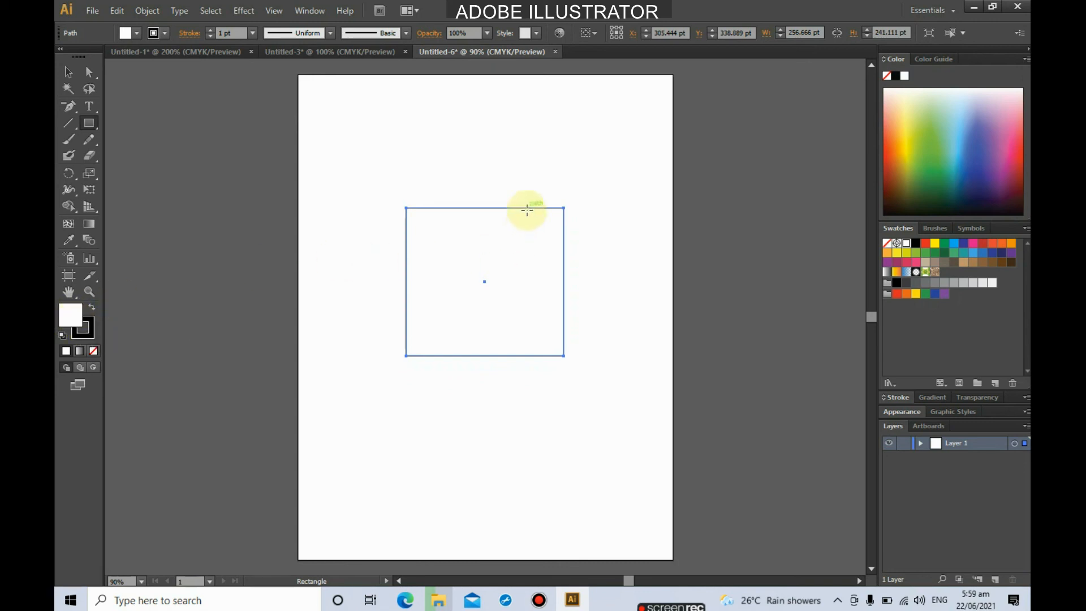
- Fill the rectangle with the teal C=80 M=10 Y=45 K=0 swatch and give it a dark blue stroke
click(68, 72)
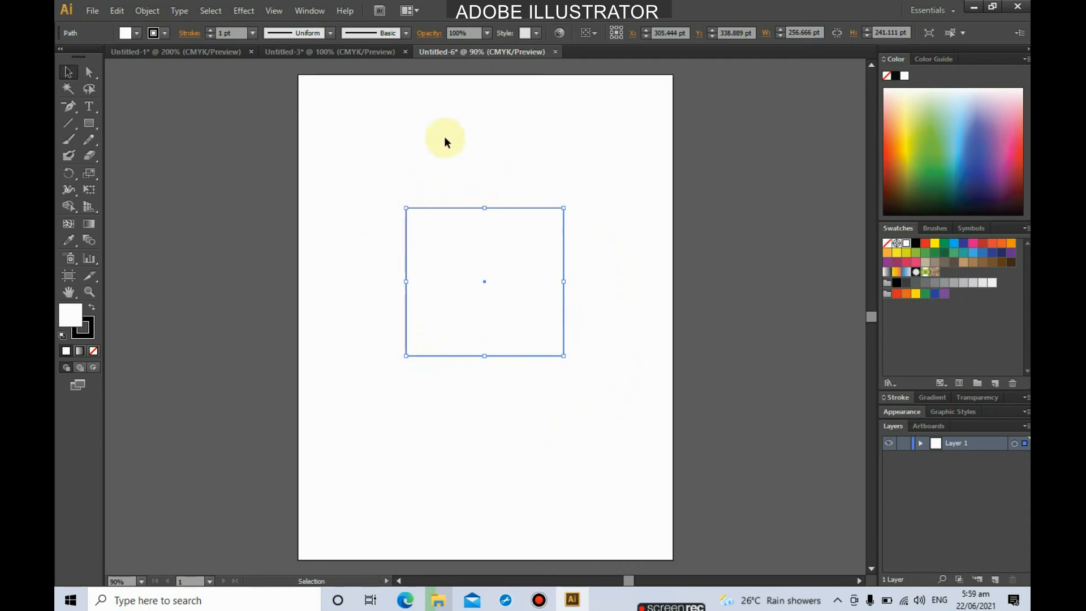
click(139, 32)
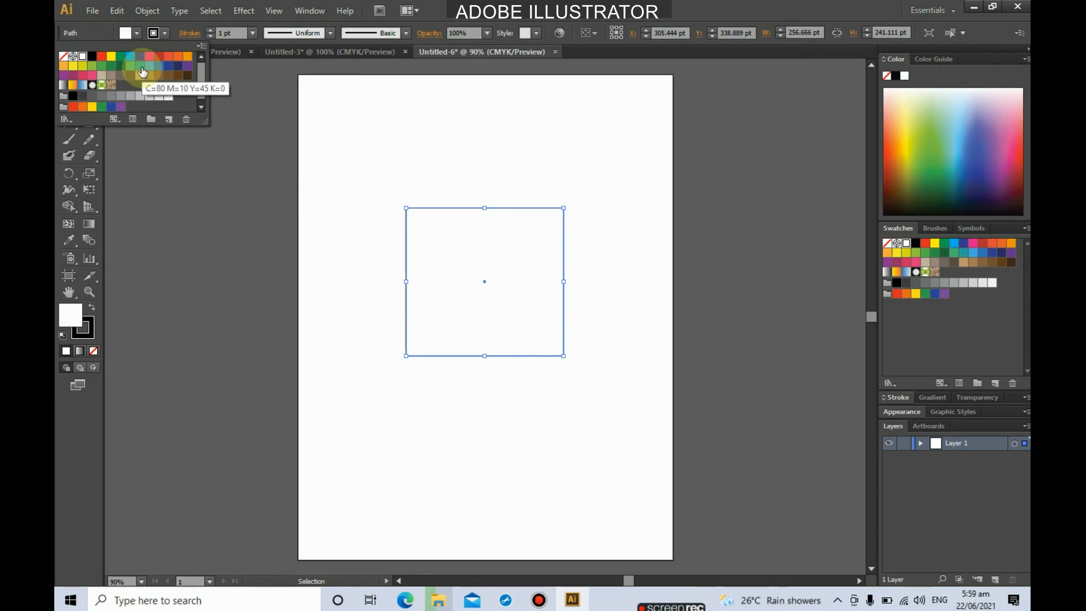
click(140, 66)
click(165, 33)
click(165, 33)
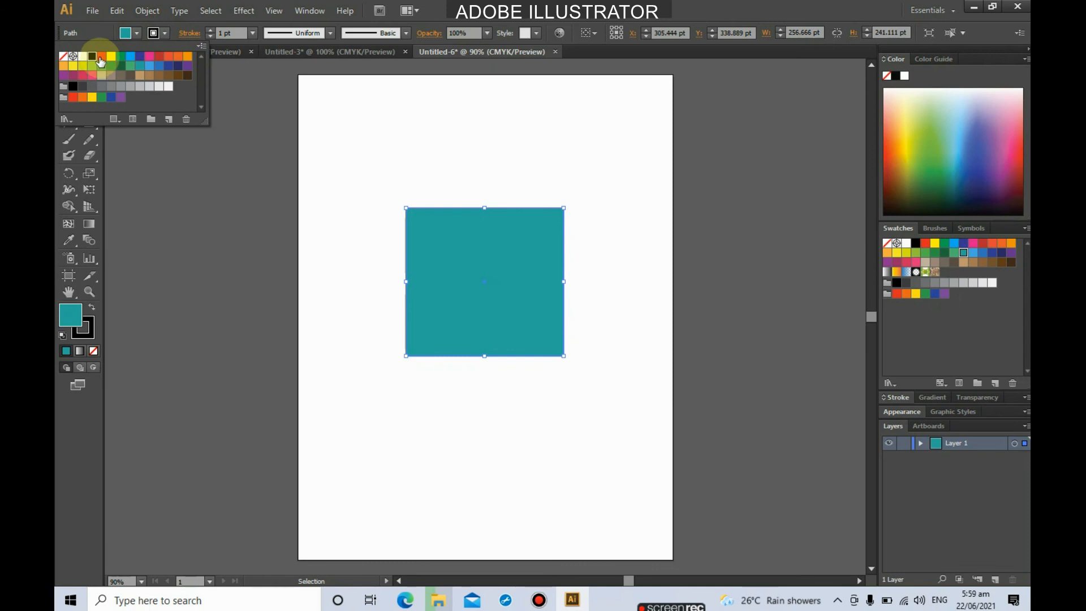
click(140, 57)
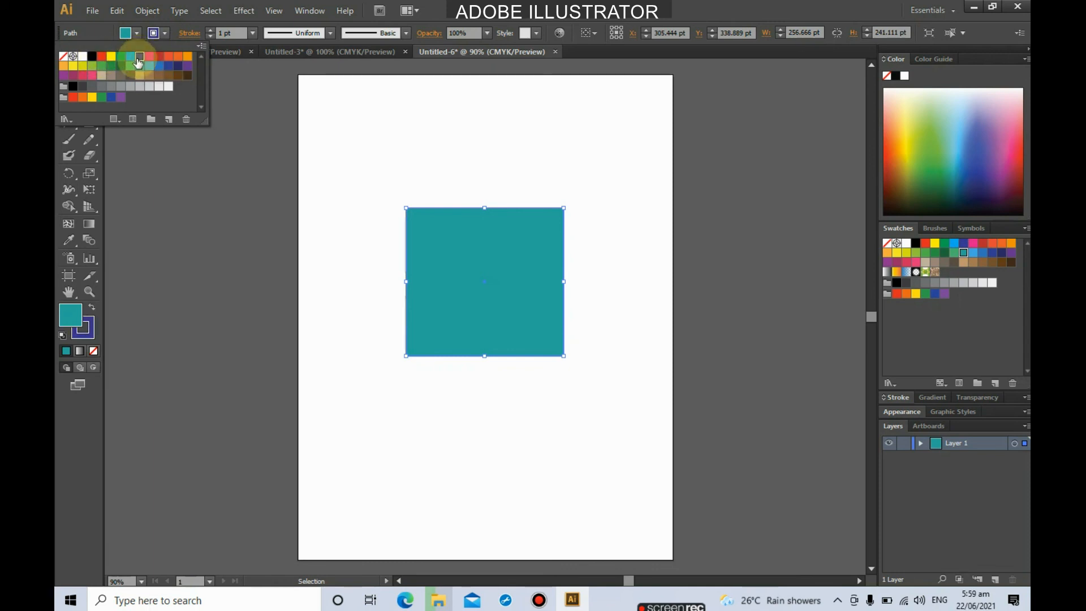
- Increase the rectangle's stroke weight to 33 pt
click(210, 29)
click(210, 29)
click(210, 28)
click(210, 29)
click(210, 29)
click(210, 28)
click(210, 29)
click(210, 29)
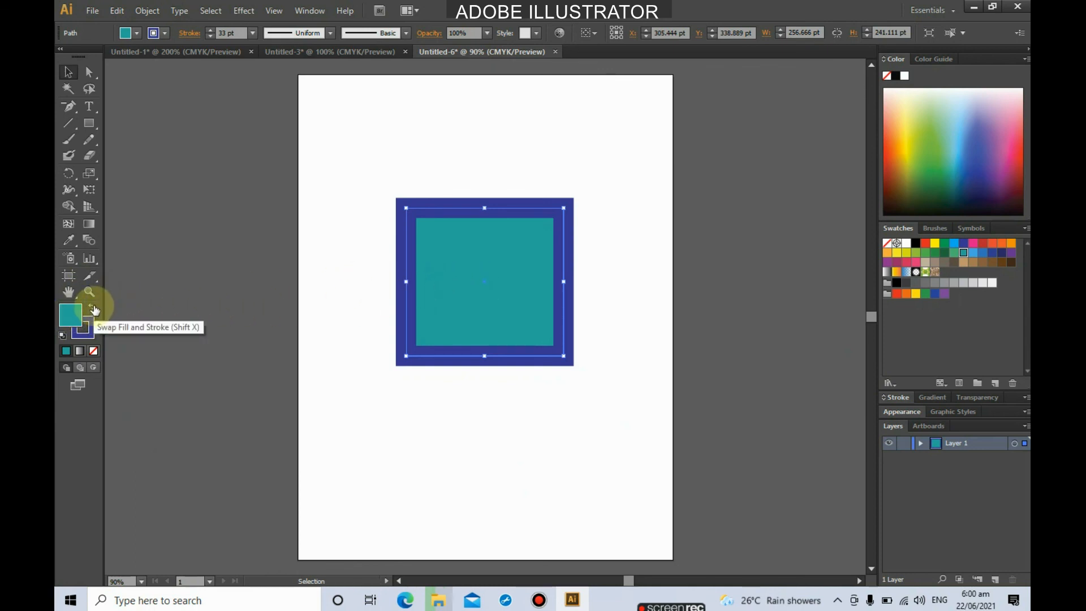
- Swap the rectangle's fill and stroke colours back and forth, ending with the teal fill and dark blue stroke
click(93, 308)
click(93, 307)
click(94, 308)
click(93, 308)
click(94, 308)
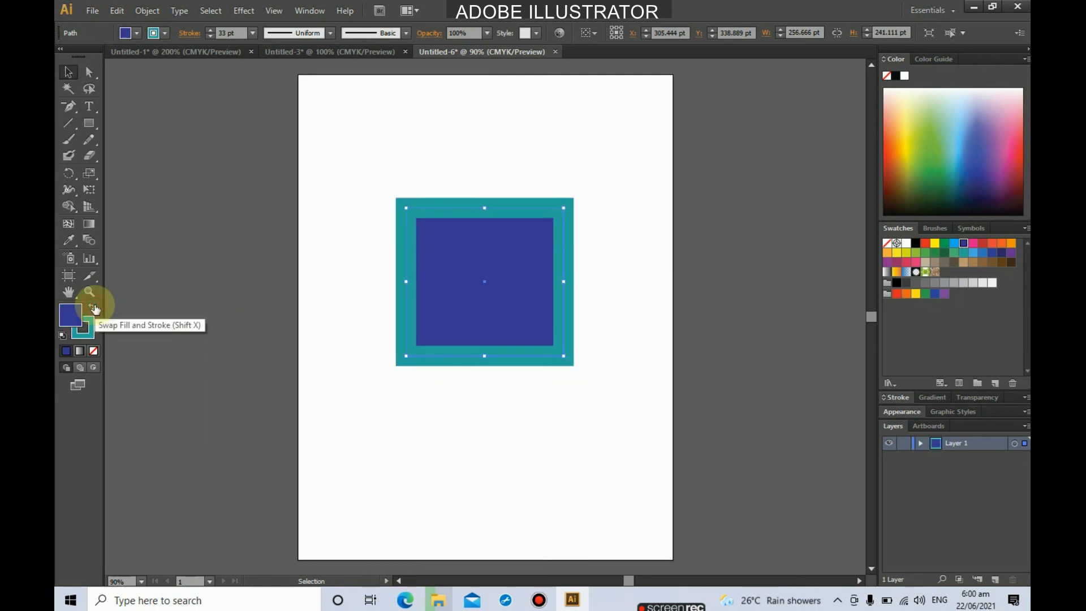
click(94, 307)
click(93, 308)
click(93, 308)
click(93, 307)
click(93, 308)
click(94, 307)
click(94, 307)
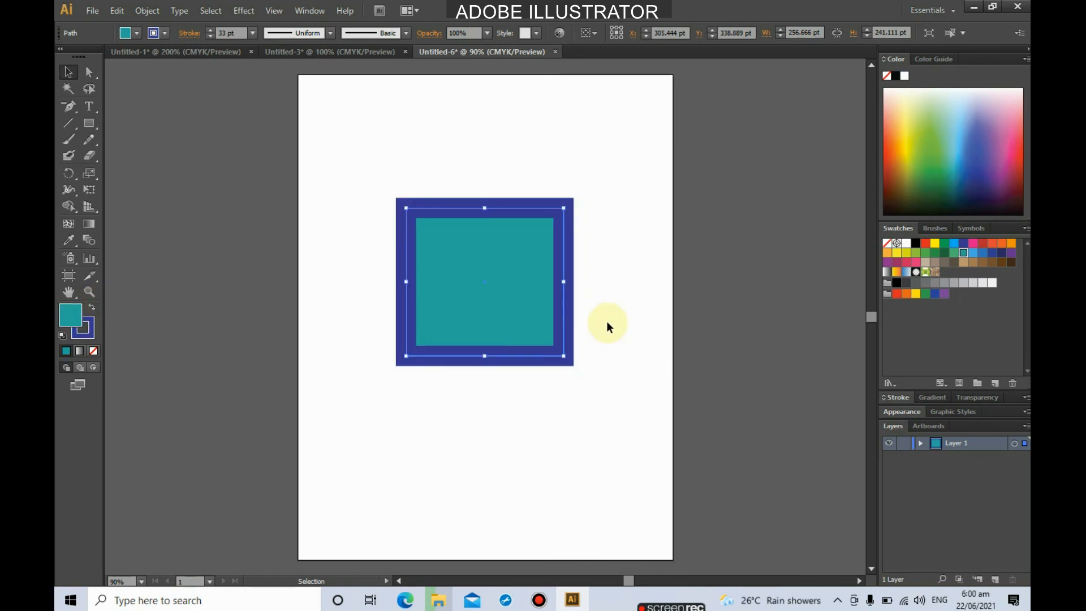
- Move the rectangle straight up on the artboard to Y 223.333 pt
scroll(607, 317, down, 2)
scroll(613, 319, up, 3)
drag(544, 234, 543, 164)
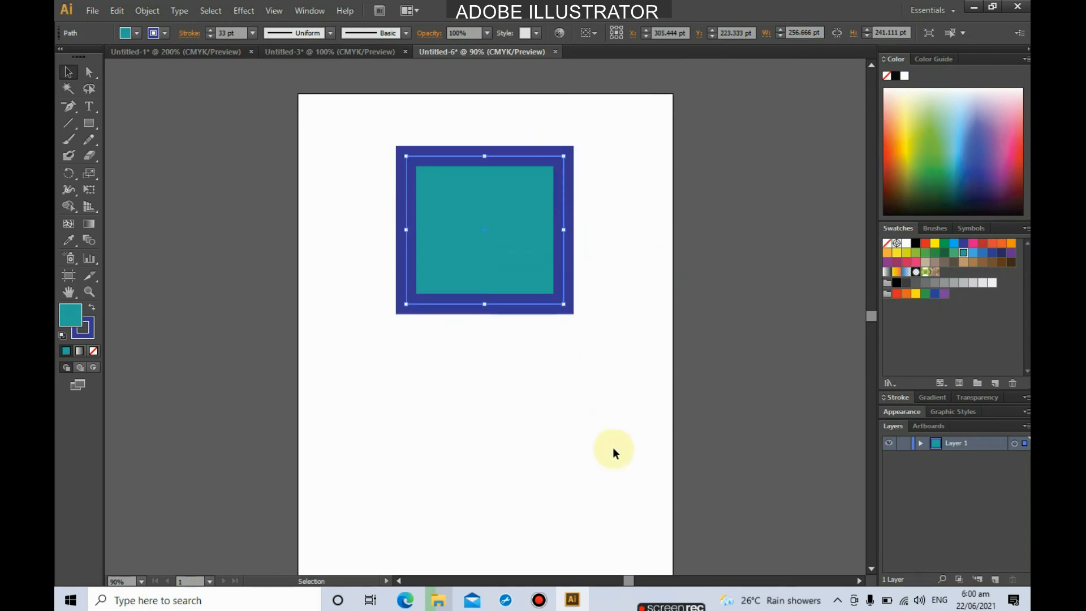
- Try the different corner joins on the rectangle's stroke, keep the round join, and align the stroke to the outside
click(899, 398)
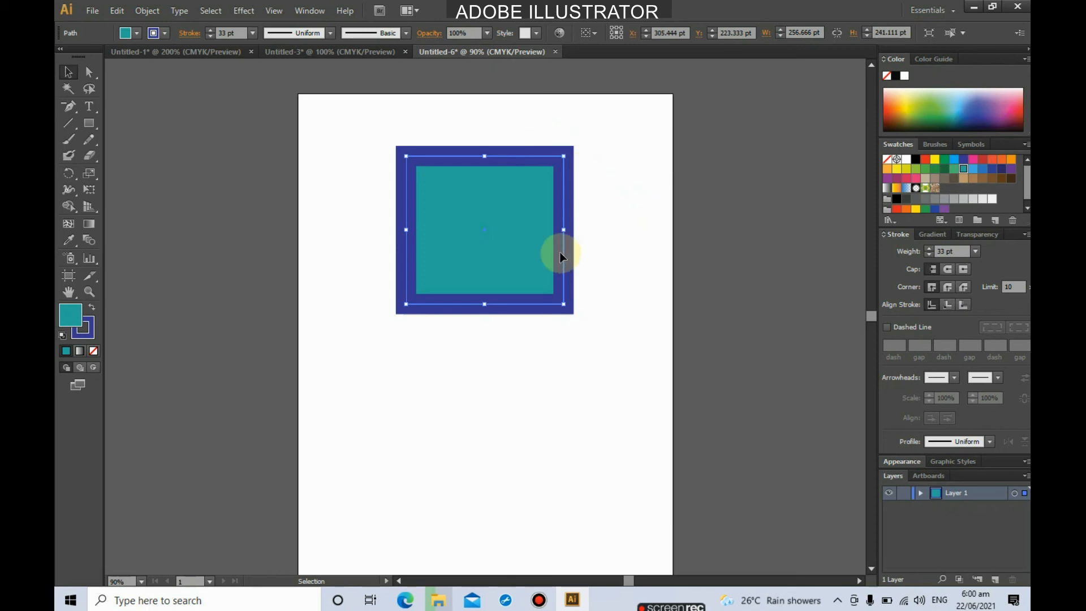
click(949, 287)
click(966, 287)
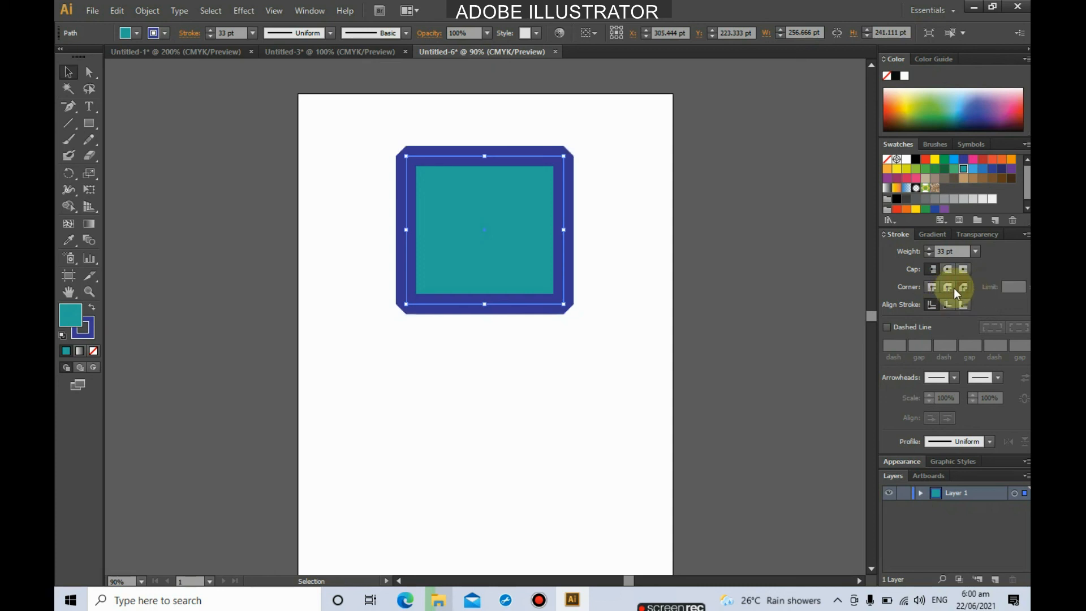
click(942, 288)
click(932, 287)
click(947, 286)
click(965, 287)
click(949, 288)
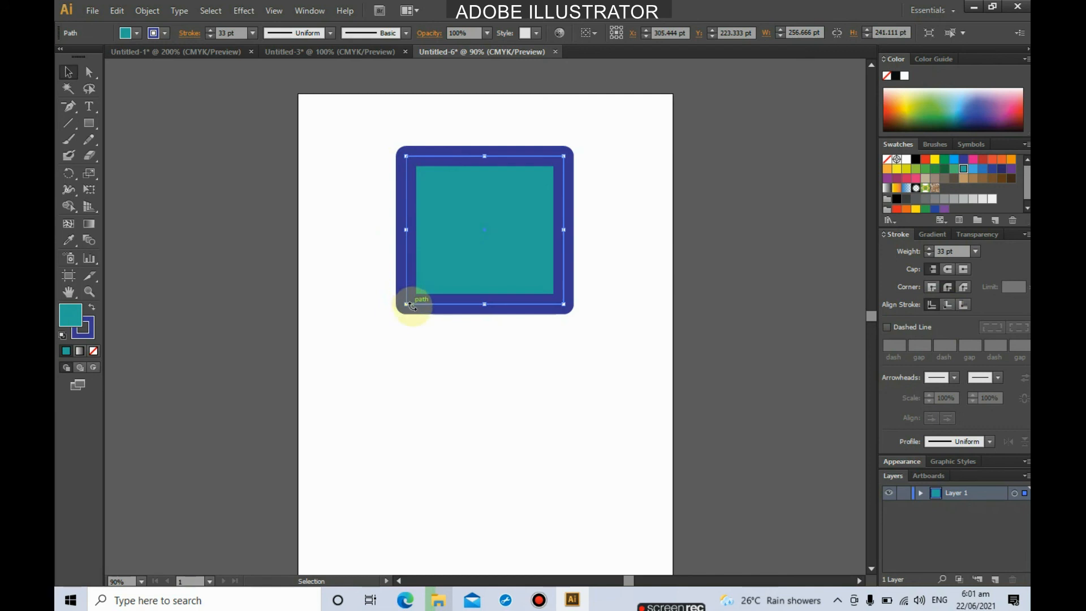
click(949, 304)
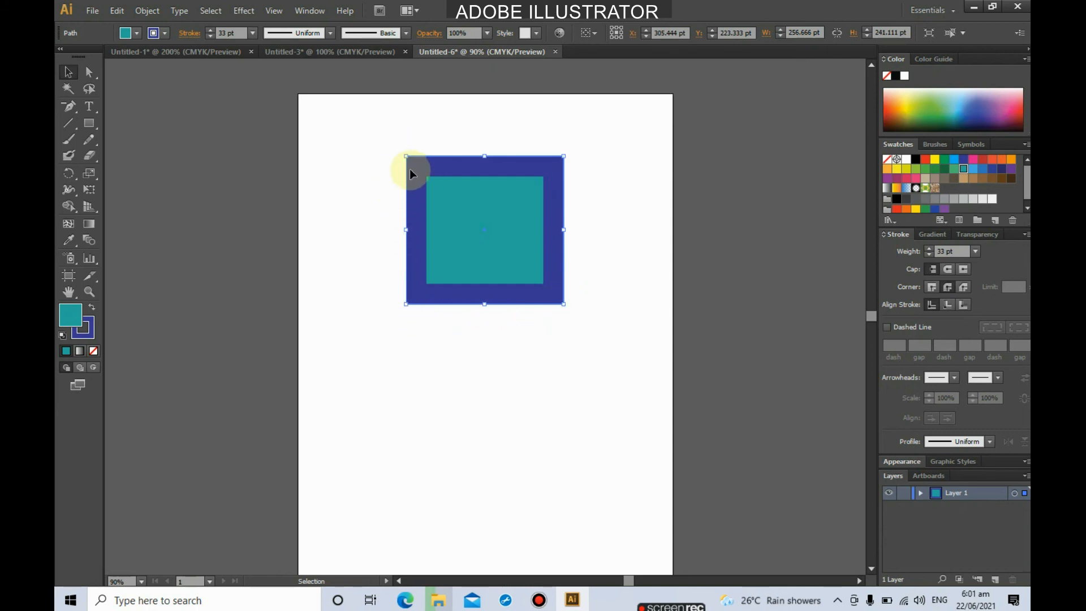
click(964, 304)
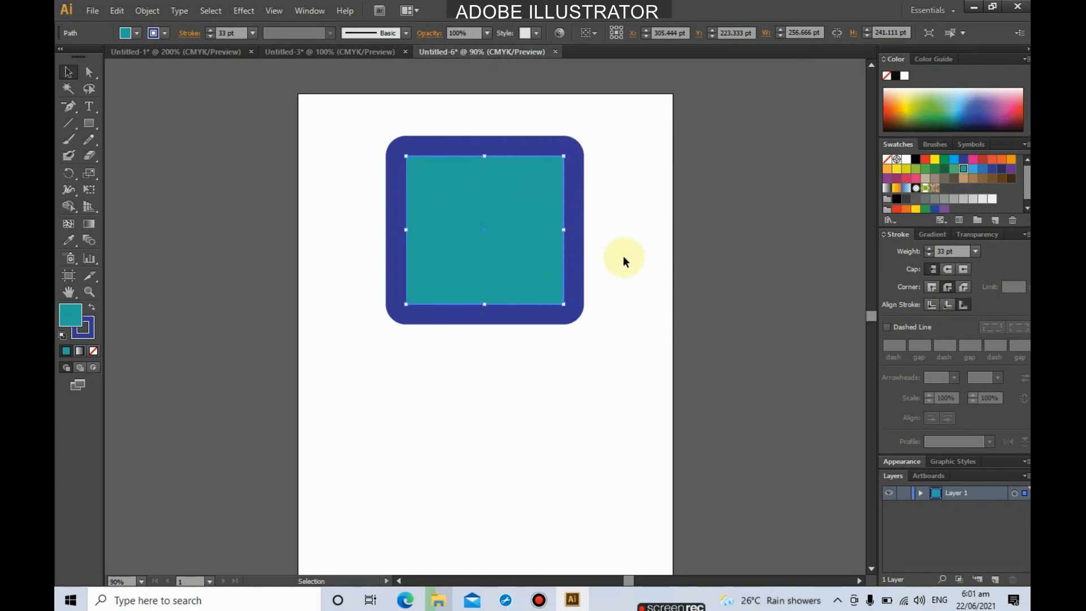
- Turn the rectangle's stroke into a dashed line with a 12 pt dash, 5 pt gap and 1 pt second dash
scroll(616, 264, down, 2)
scroll(616, 264, up, 1)
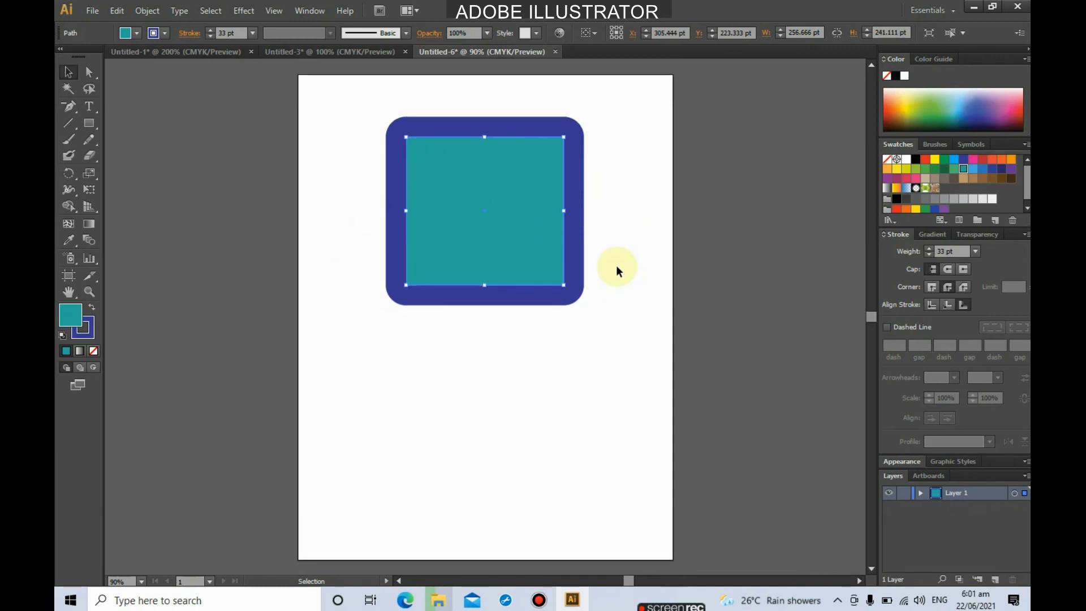
click(887, 328)
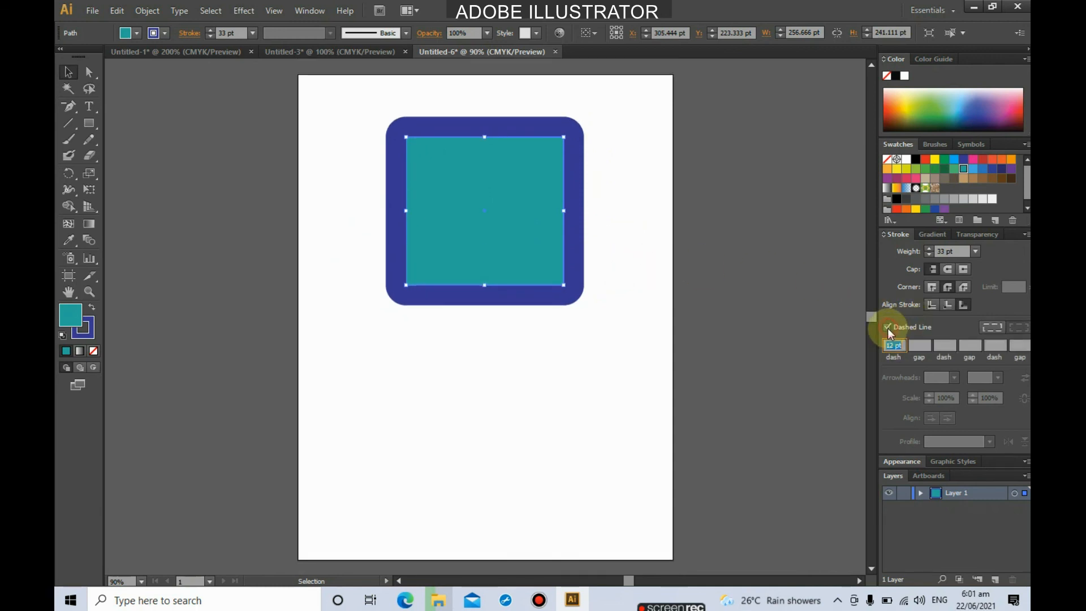
click(917, 347)
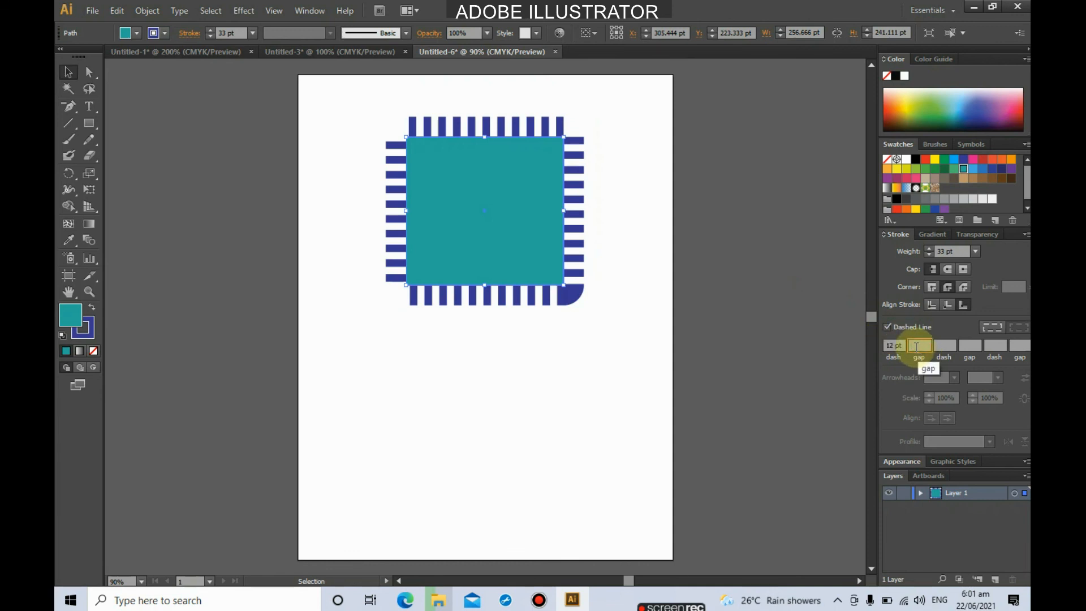
text(5)
key(Tab)
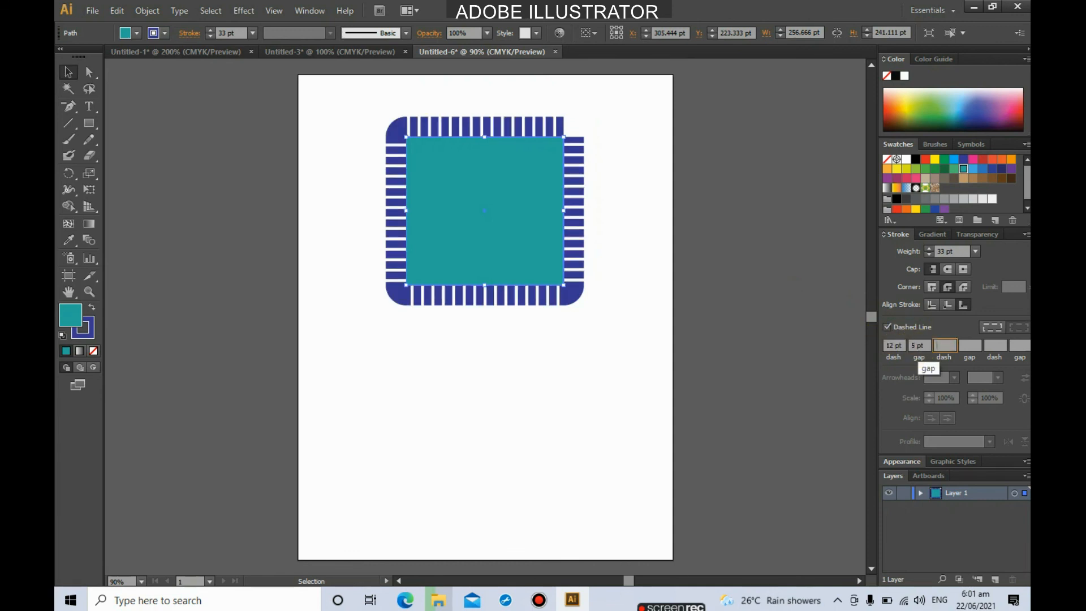
click(917, 346)
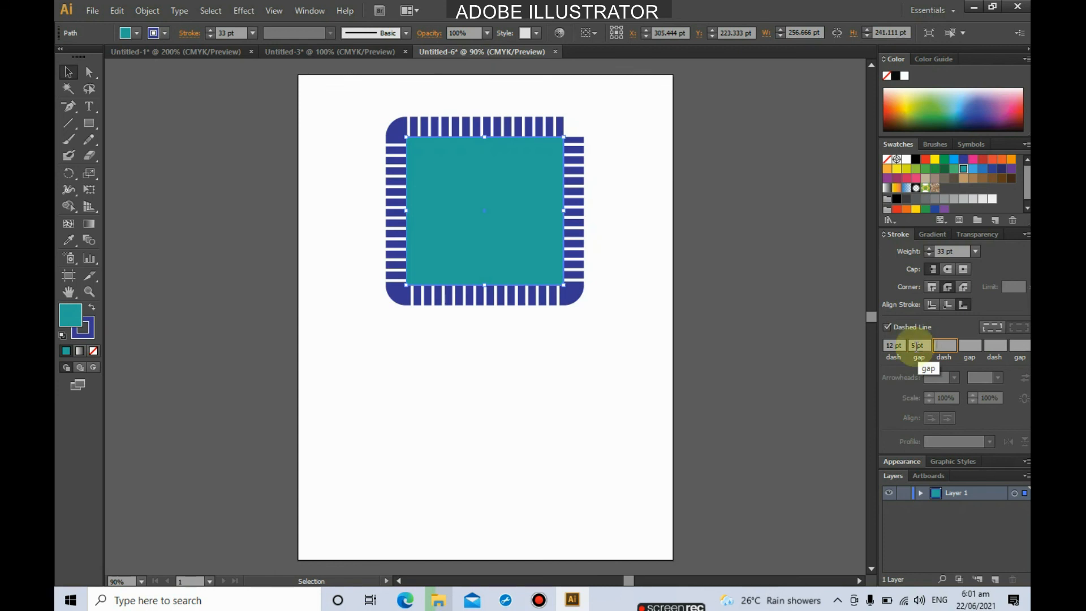
text(1)
key(Tab)
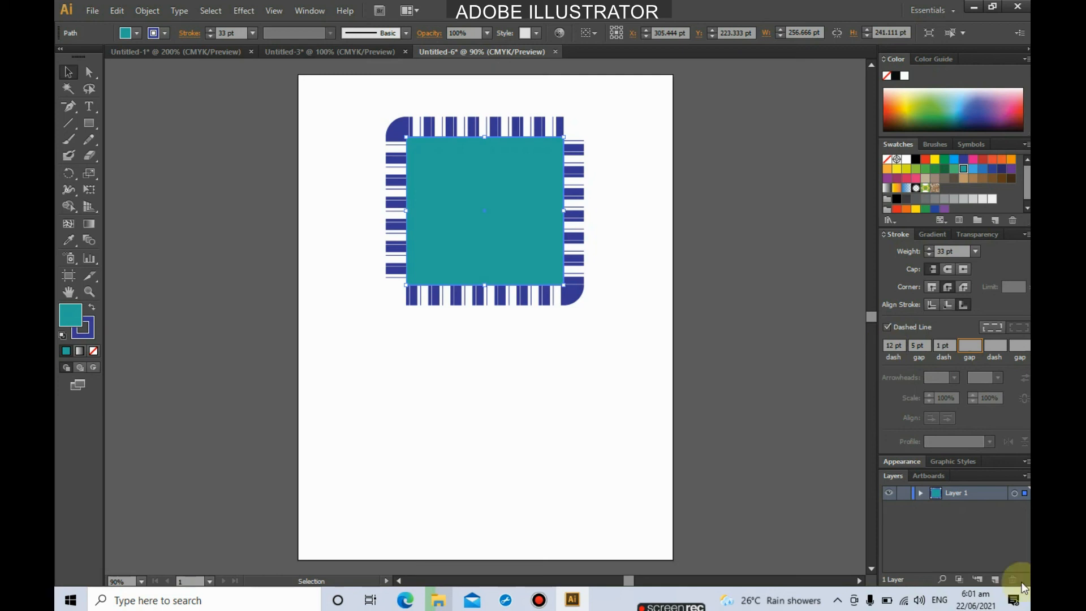
click(999, 329)
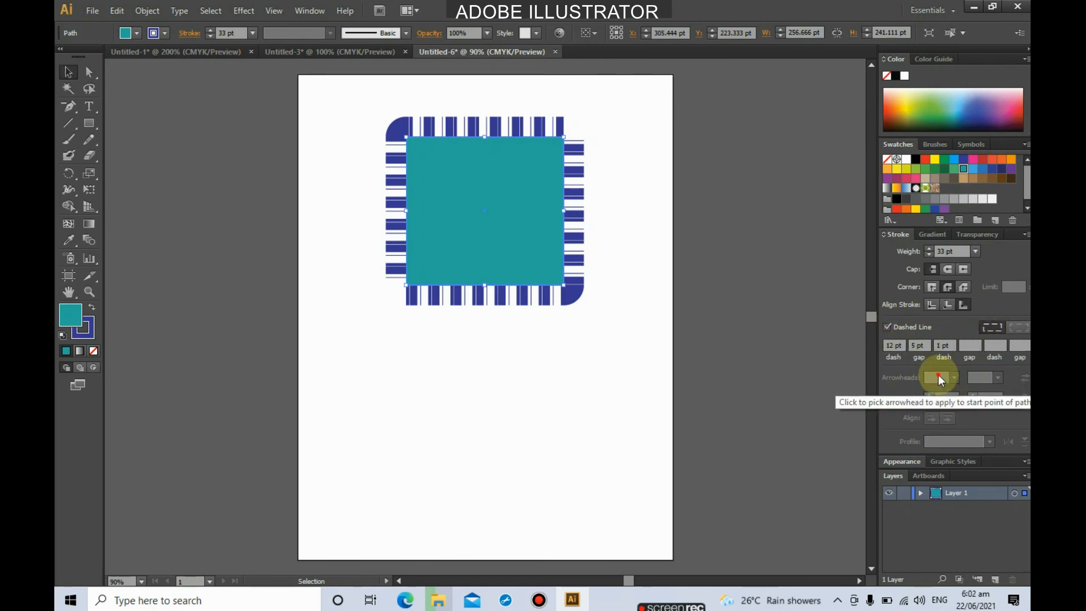
- Replace the rectangle's teal fill with a white-to-black gradient, trying the Radial type and settling on Linear
scroll(865, 492, down, 2)
scroll(856, 469, up, 2)
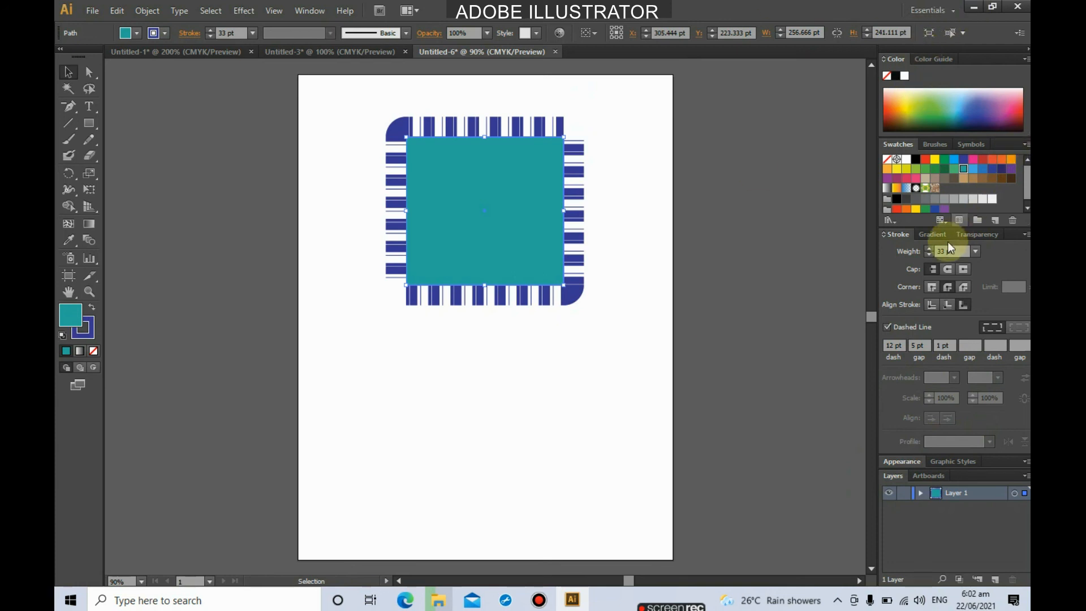
click(933, 234)
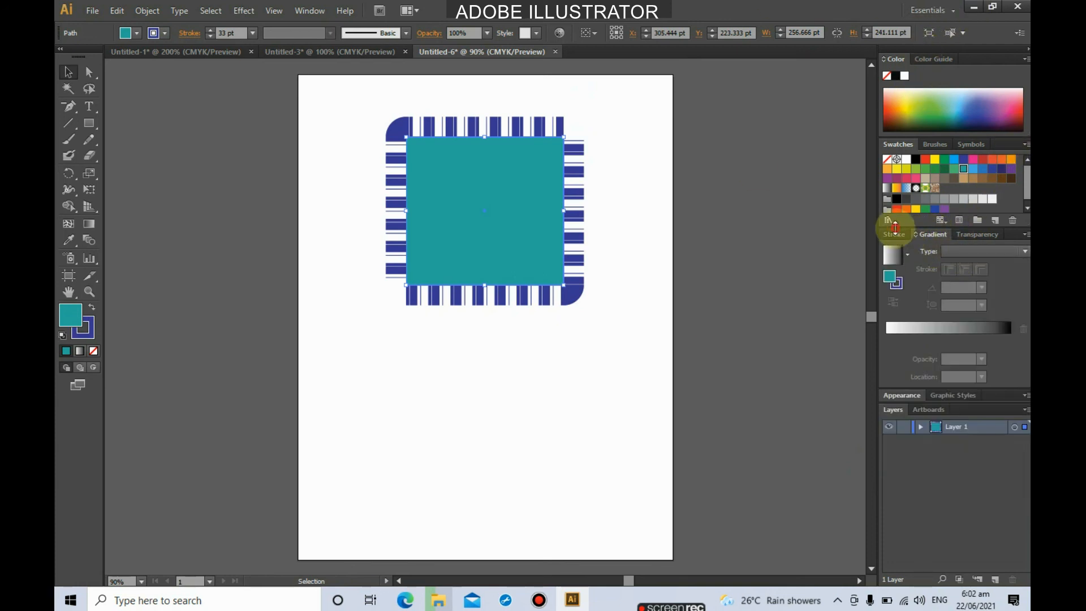
click(963, 252)
click(999, 266)
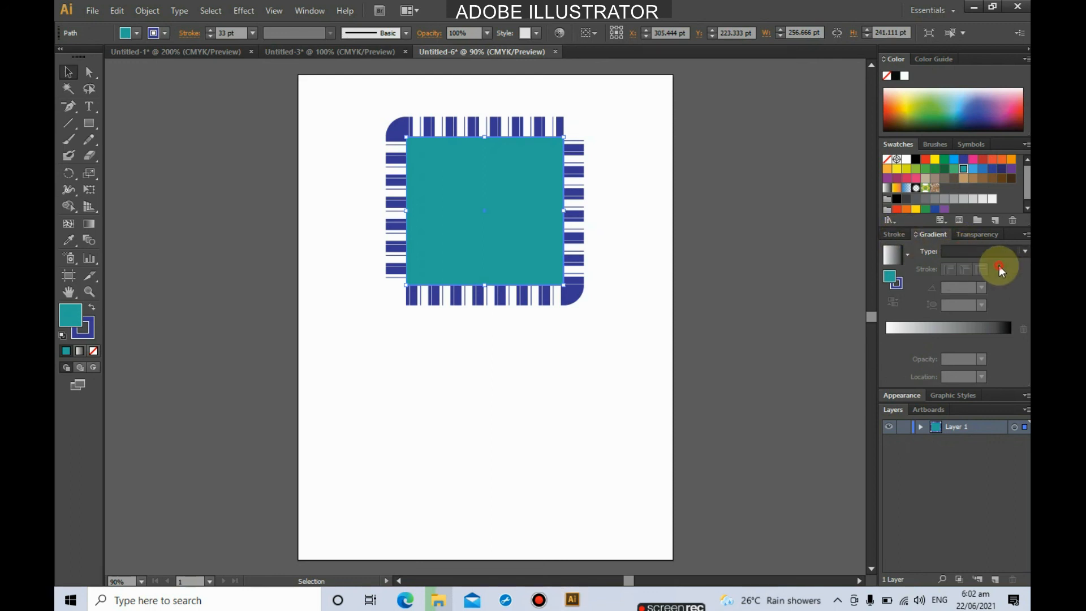
click(959, 251)
click(968, 283)
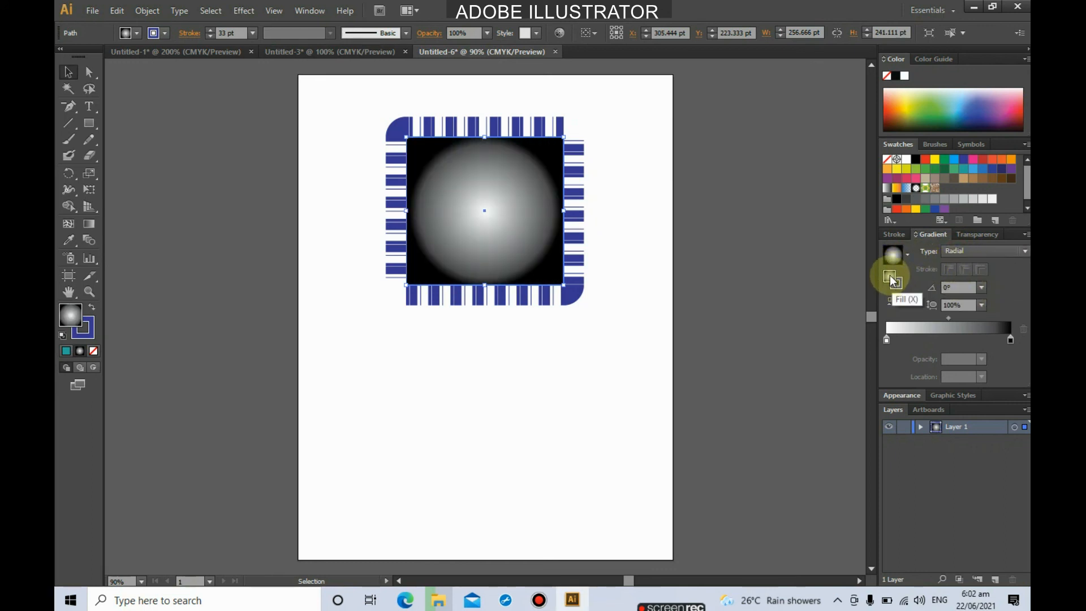
click(979, 252)
click(965, 266)
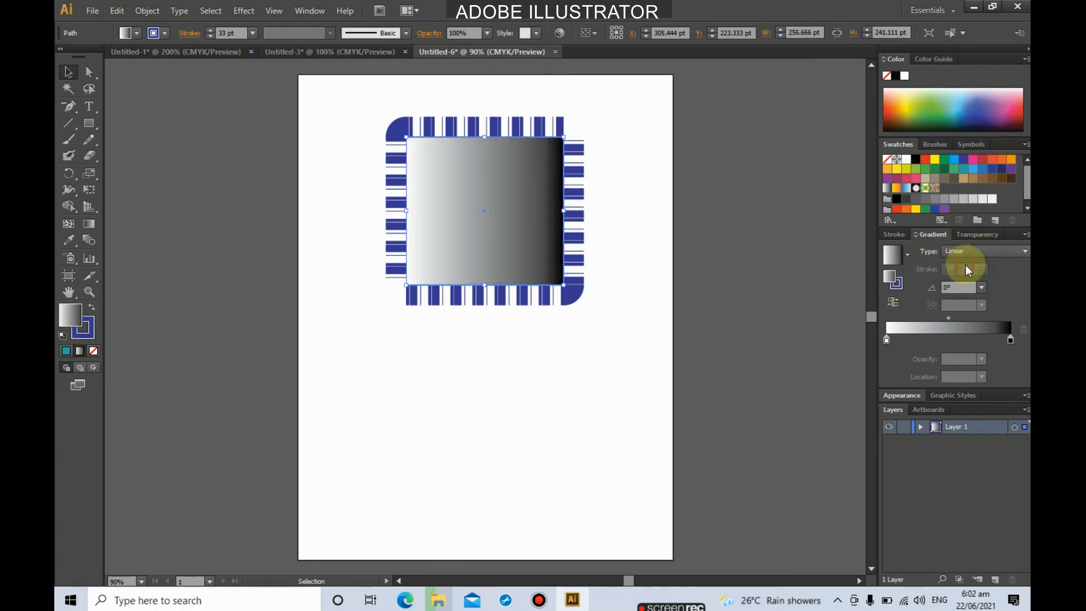
- Apply the Orange, Yellow preset gradient to the rectangle's fill
click(909, 256)
click(854, 306)
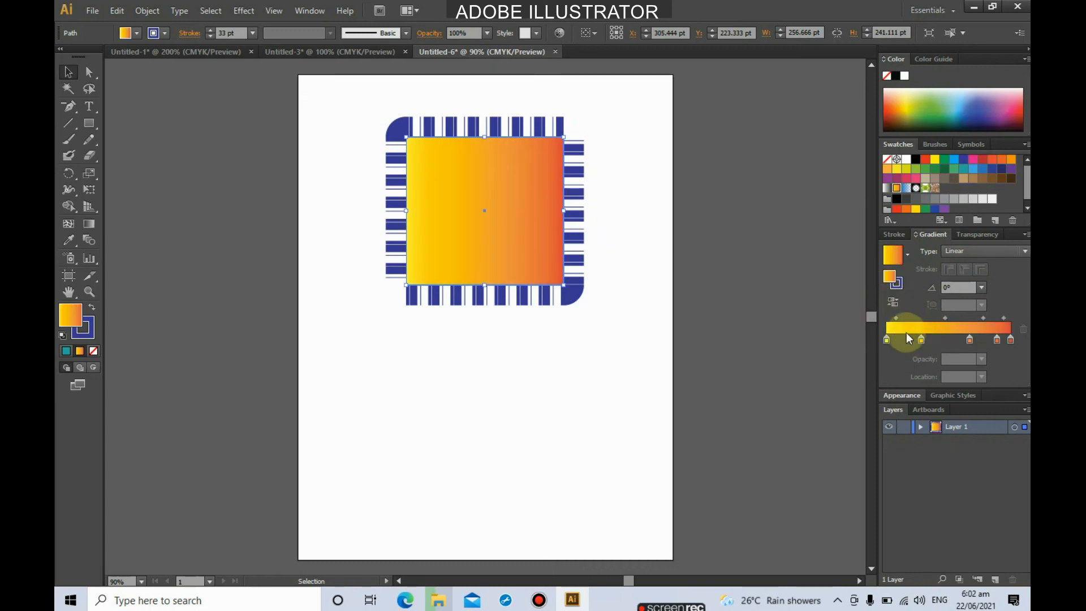
click(907, 256)
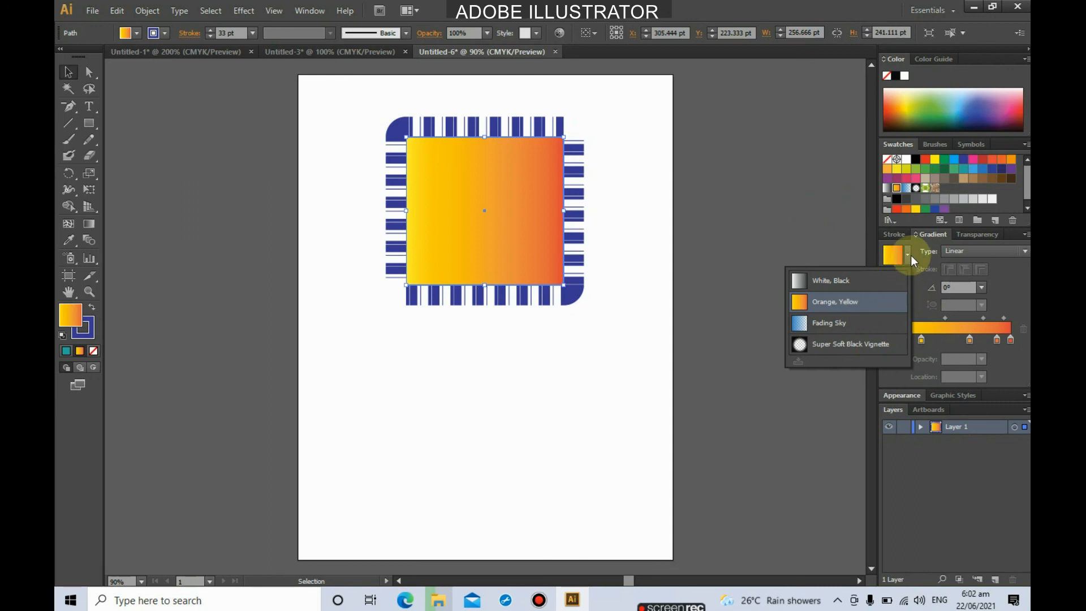
click(859, 312)
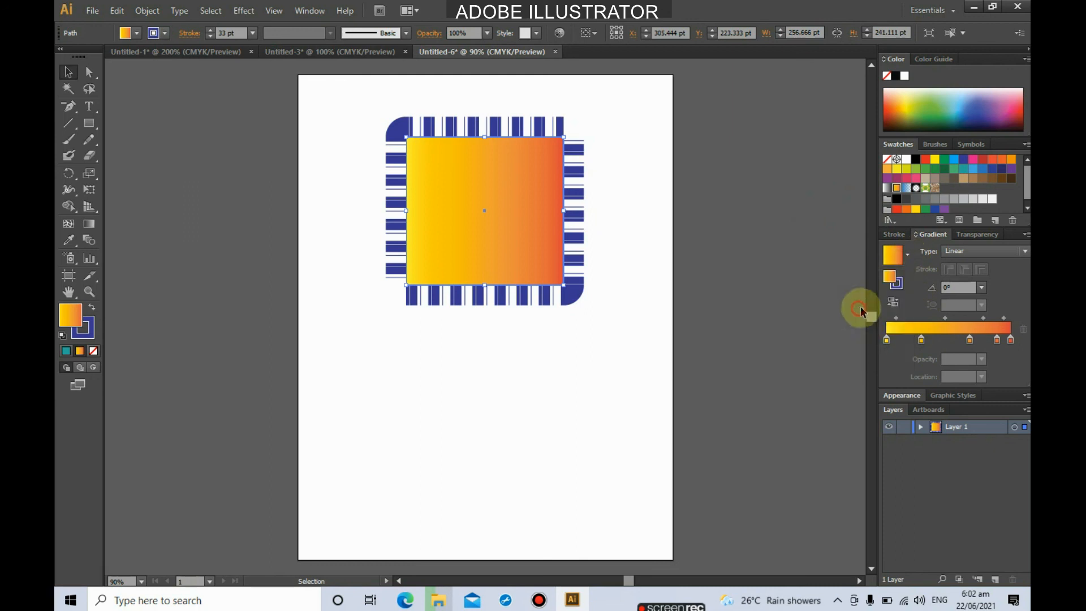
- Recolour the gradient's second stop to CMYK Magenta and its middle stop to yellow
click(921, 340)
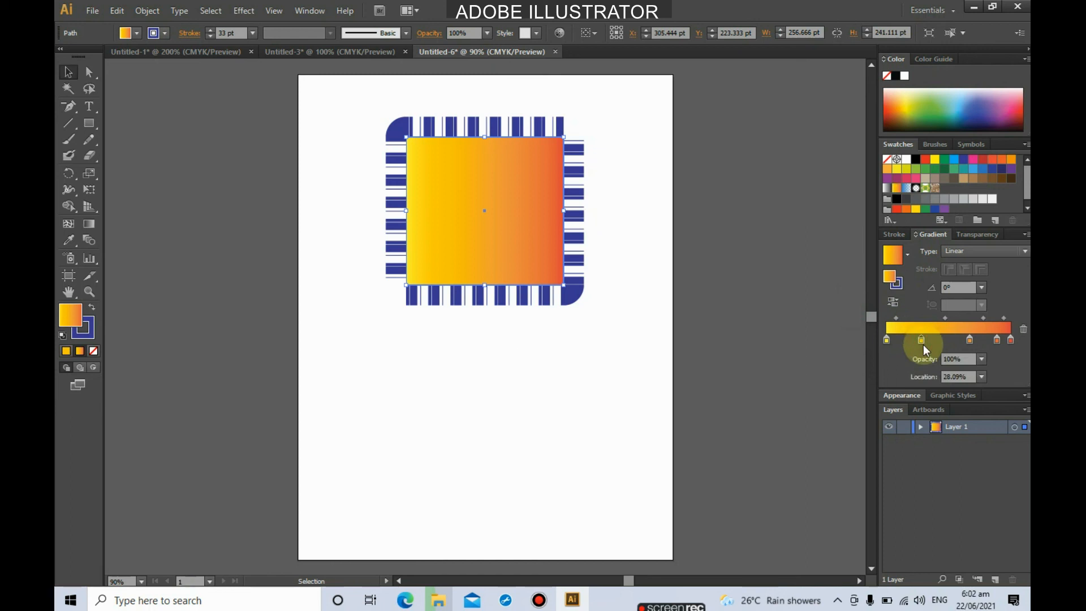
double_click(922, 339)
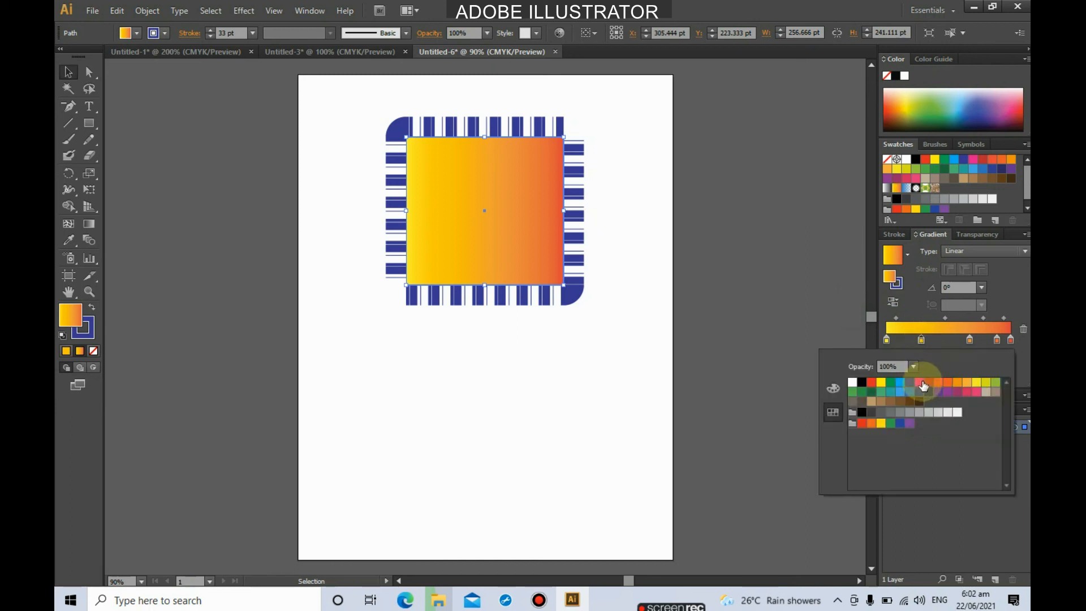
click(920, 383)
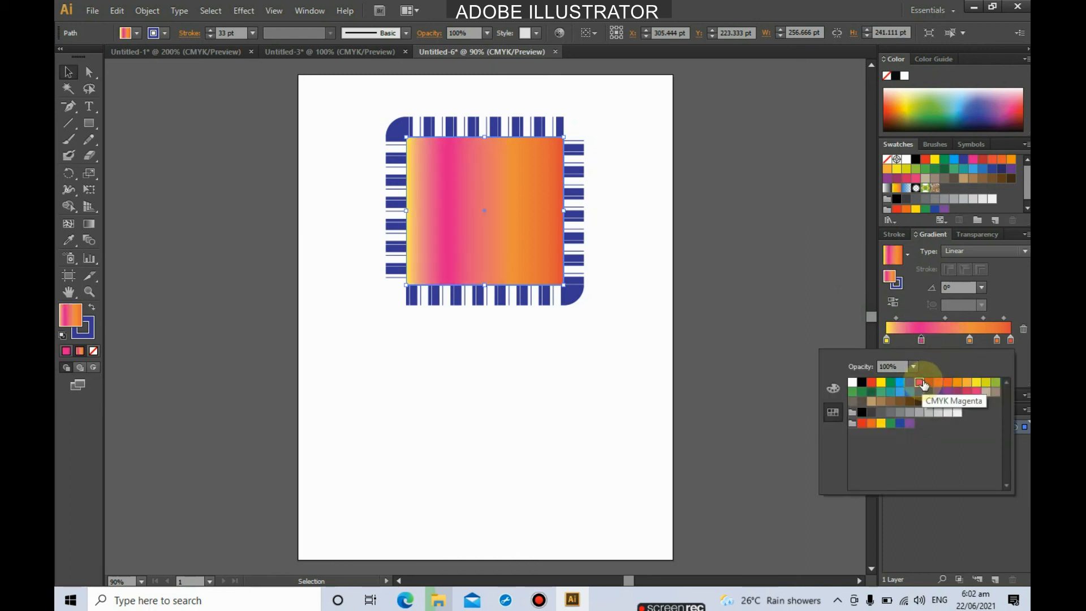
double_click(971, 340)
click(957, 383)
click(977, 382)
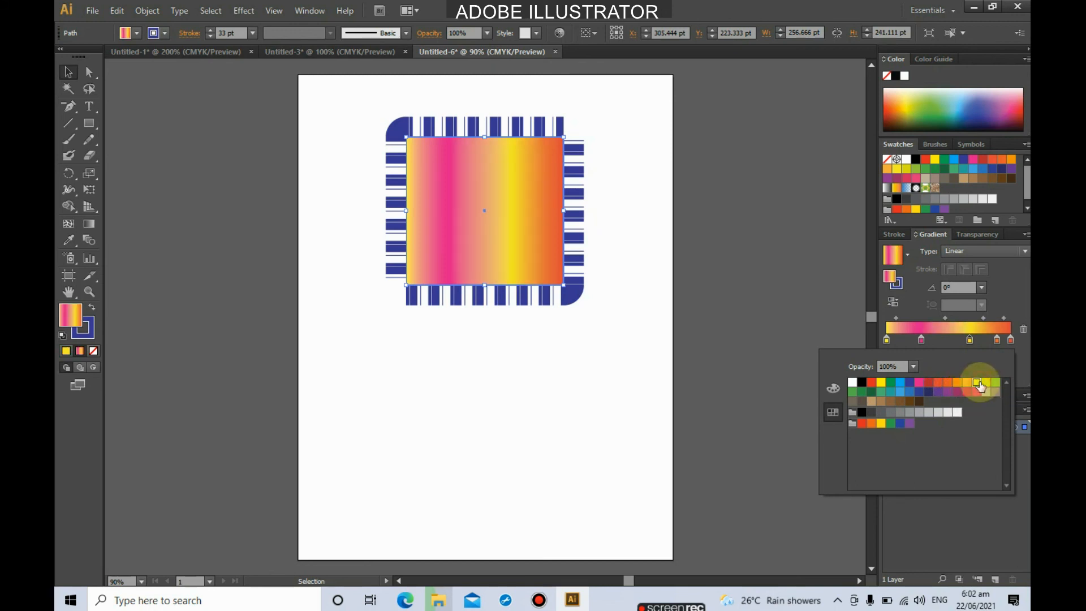
- Recolour the gradient's fourth stop to red and its last stop to dark grey
double_click(997, 339)
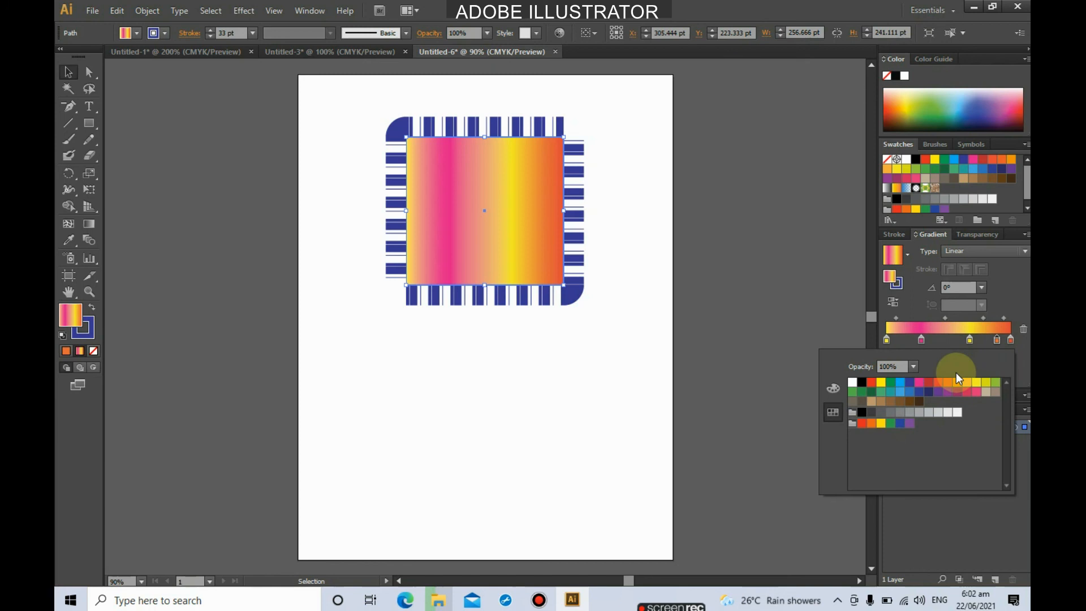
click(872, 382)
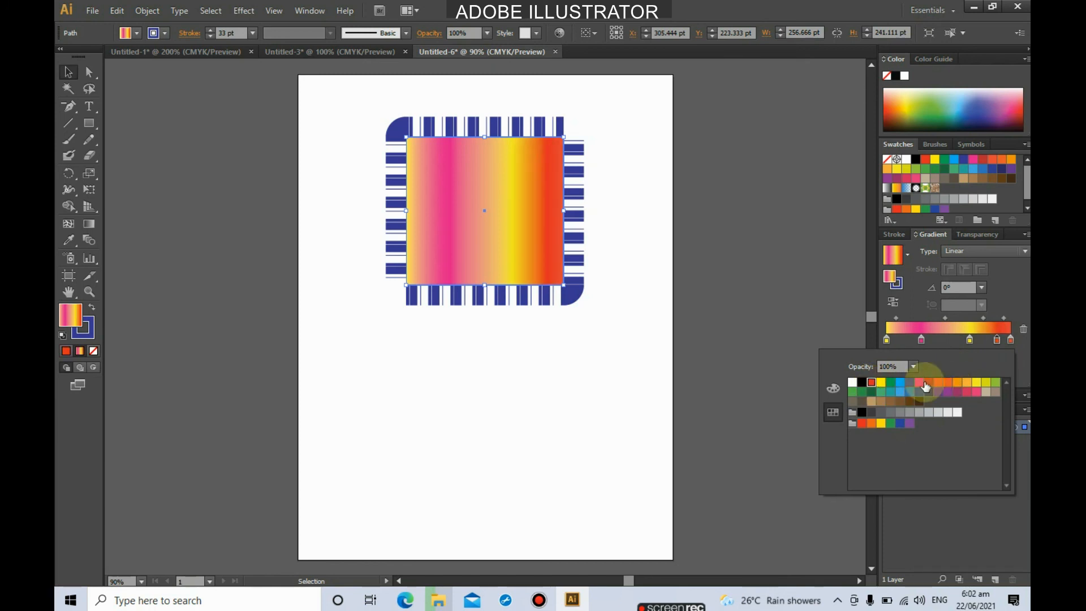
double_click(1011, 340)
click(892, 412)
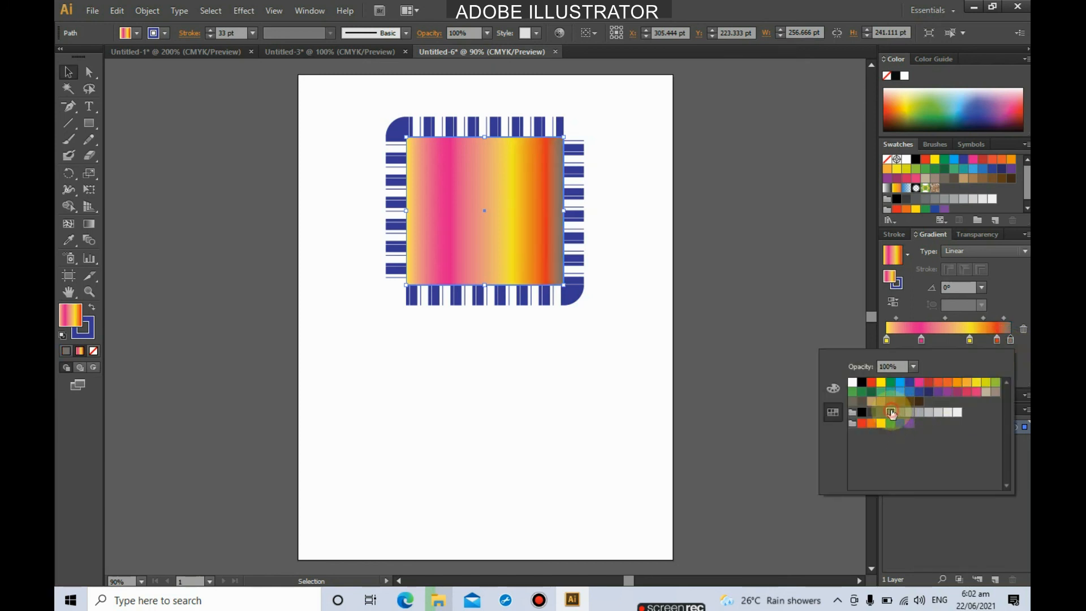
- Rearrange the gradient stops: first yellow at 13.98%, the other yellow slightly nearer the start, and an extra magenta stop beside the existing one
click(1003, 325)
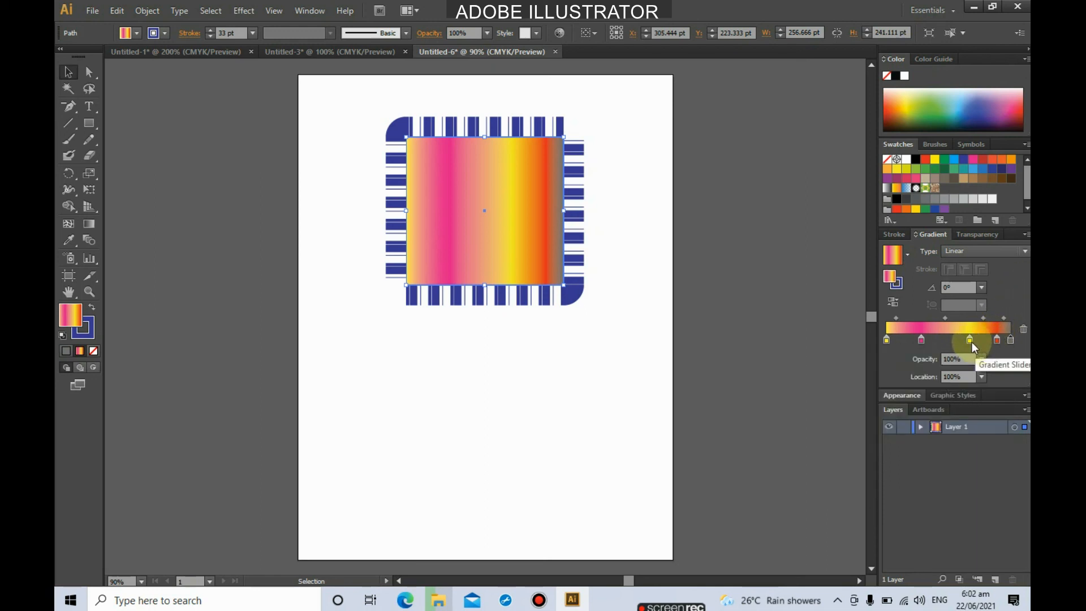
drag(970, 341, 948, 333)
drag(943, 338, 904, 341)
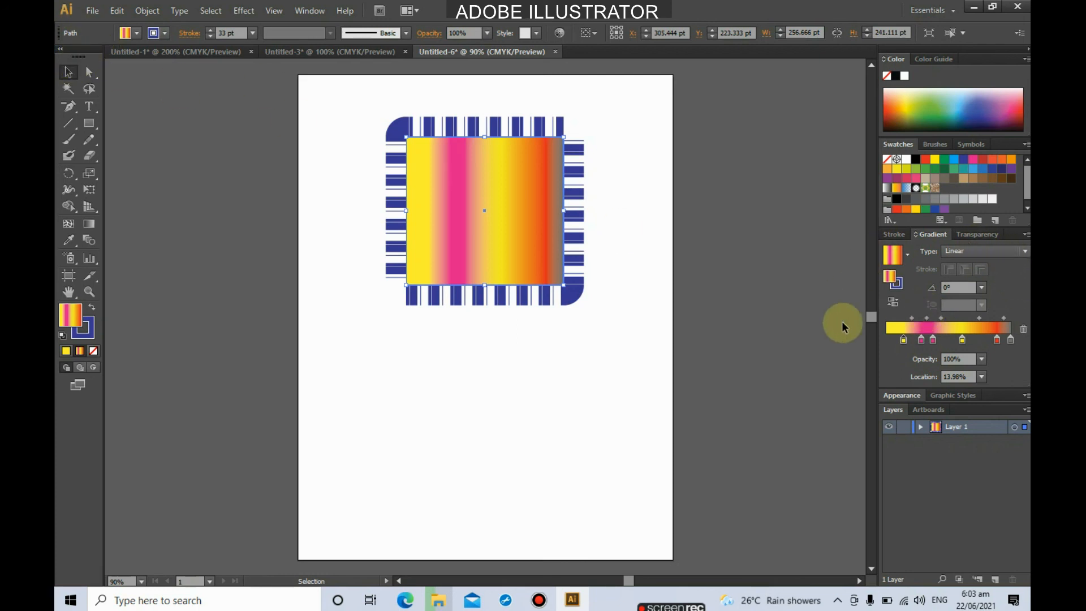
- Set the rectangle's opacity to 30%
click(987, 235)
click(1026, 252)
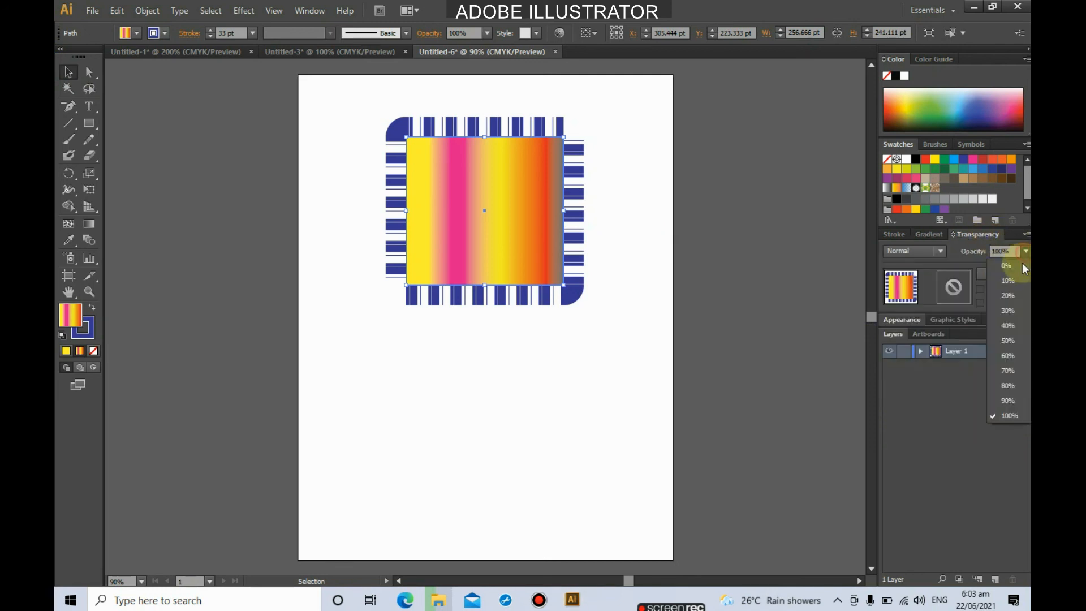
click(1009, 310)
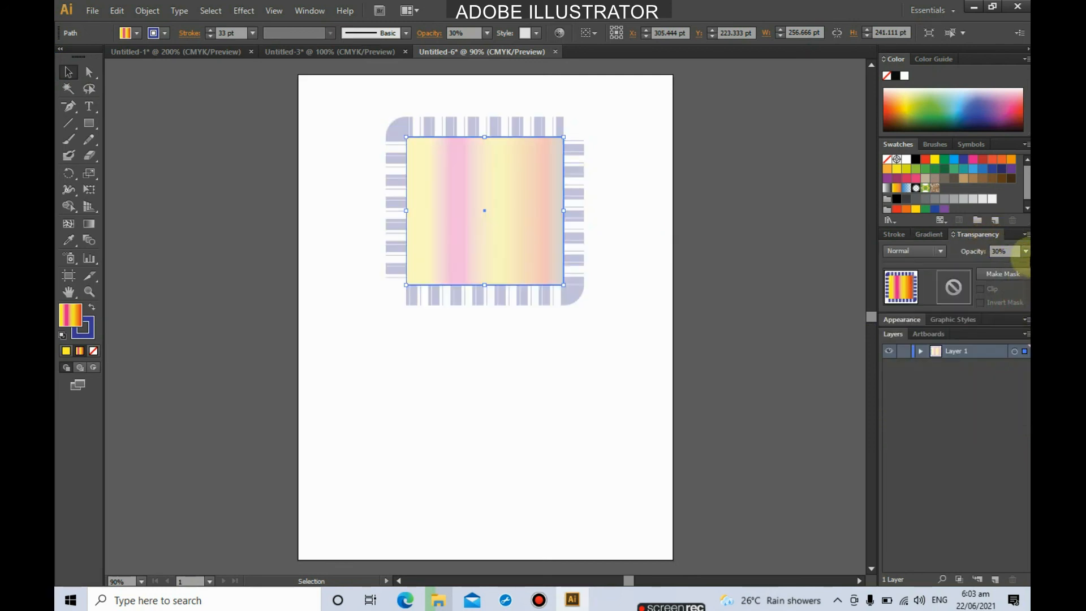
- Preview the rectangle at 10% opacity, and set its opacity to 100%
click(1026, 251)
click(1016, 281)
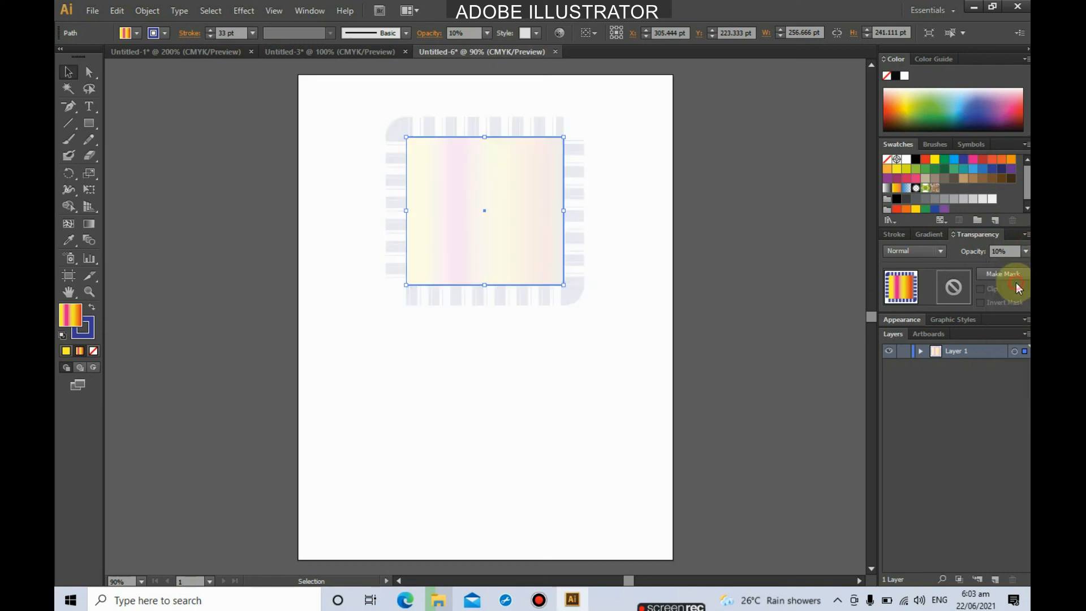
click(1025, 251)
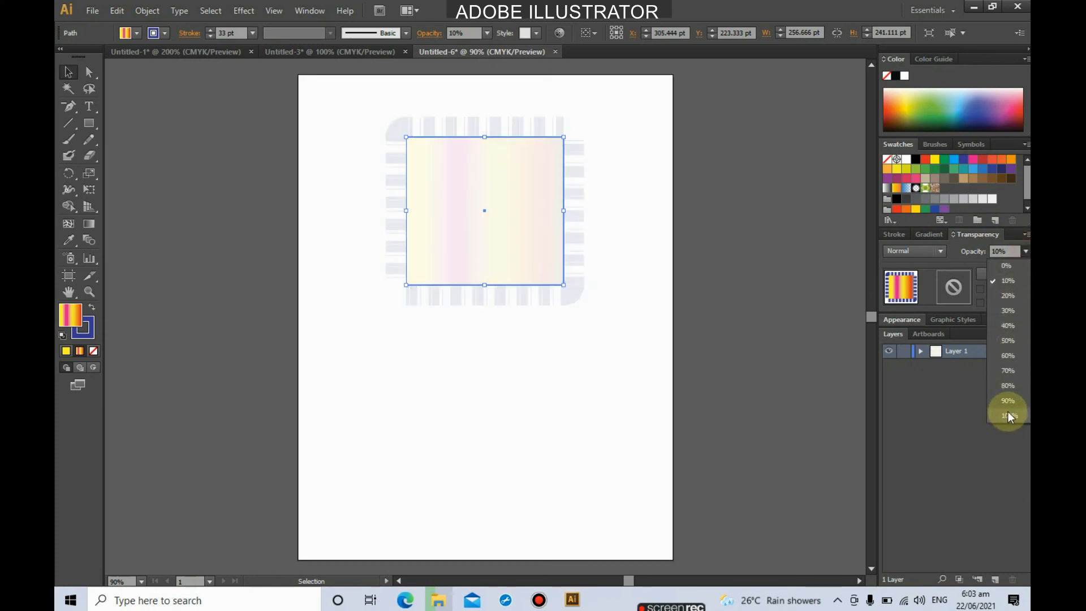
click(1008, 414)
- Try 90% opacity on the gradient rectangle, and return it to 100%
click(1025, 251)
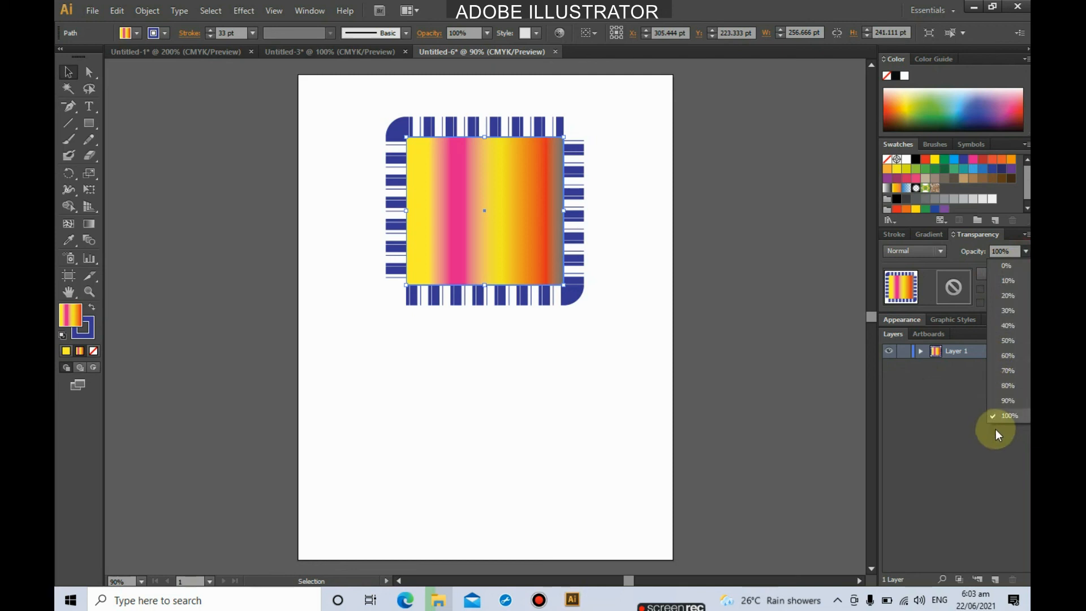
click(1008, 401)
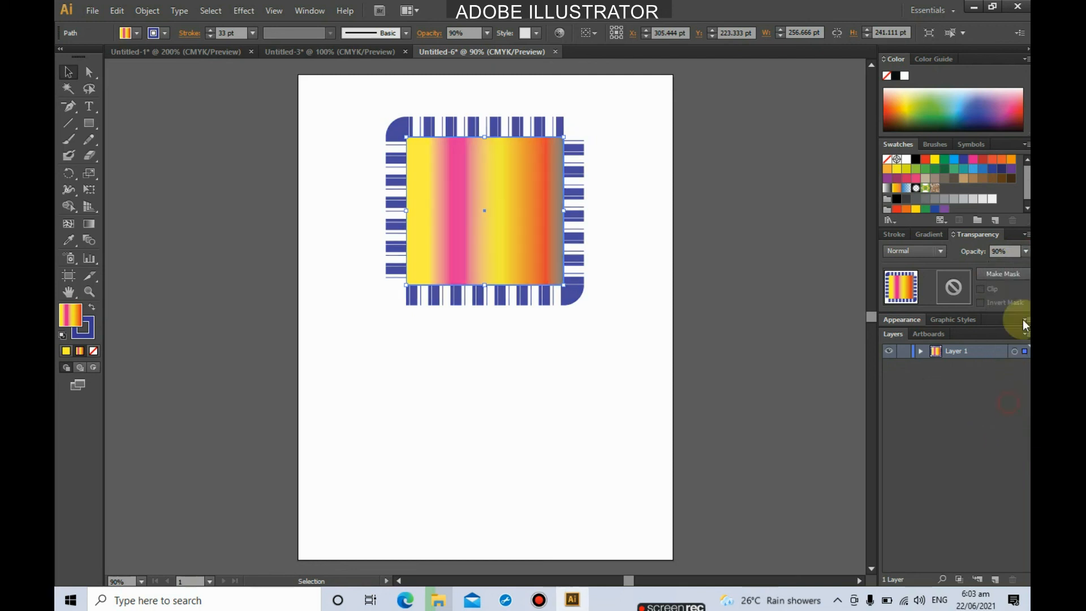
click(1025, 251)
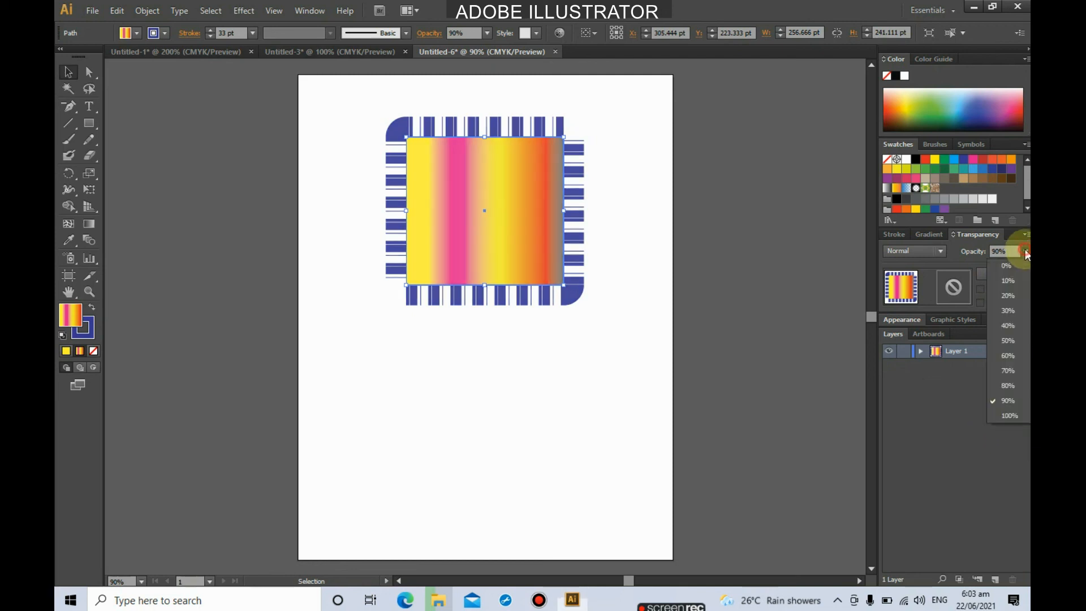
click(1005, 416)
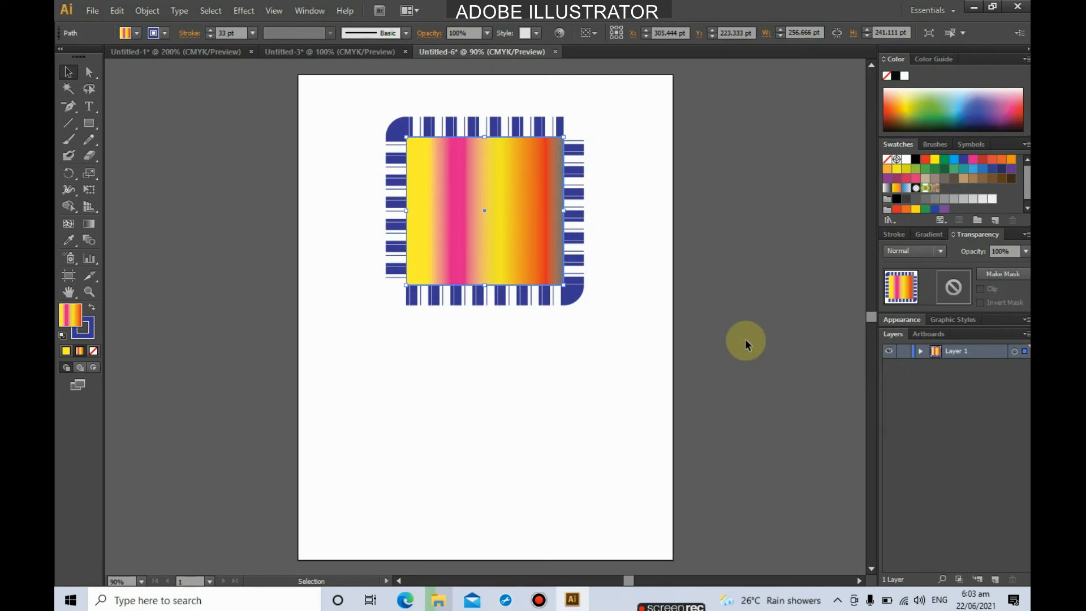